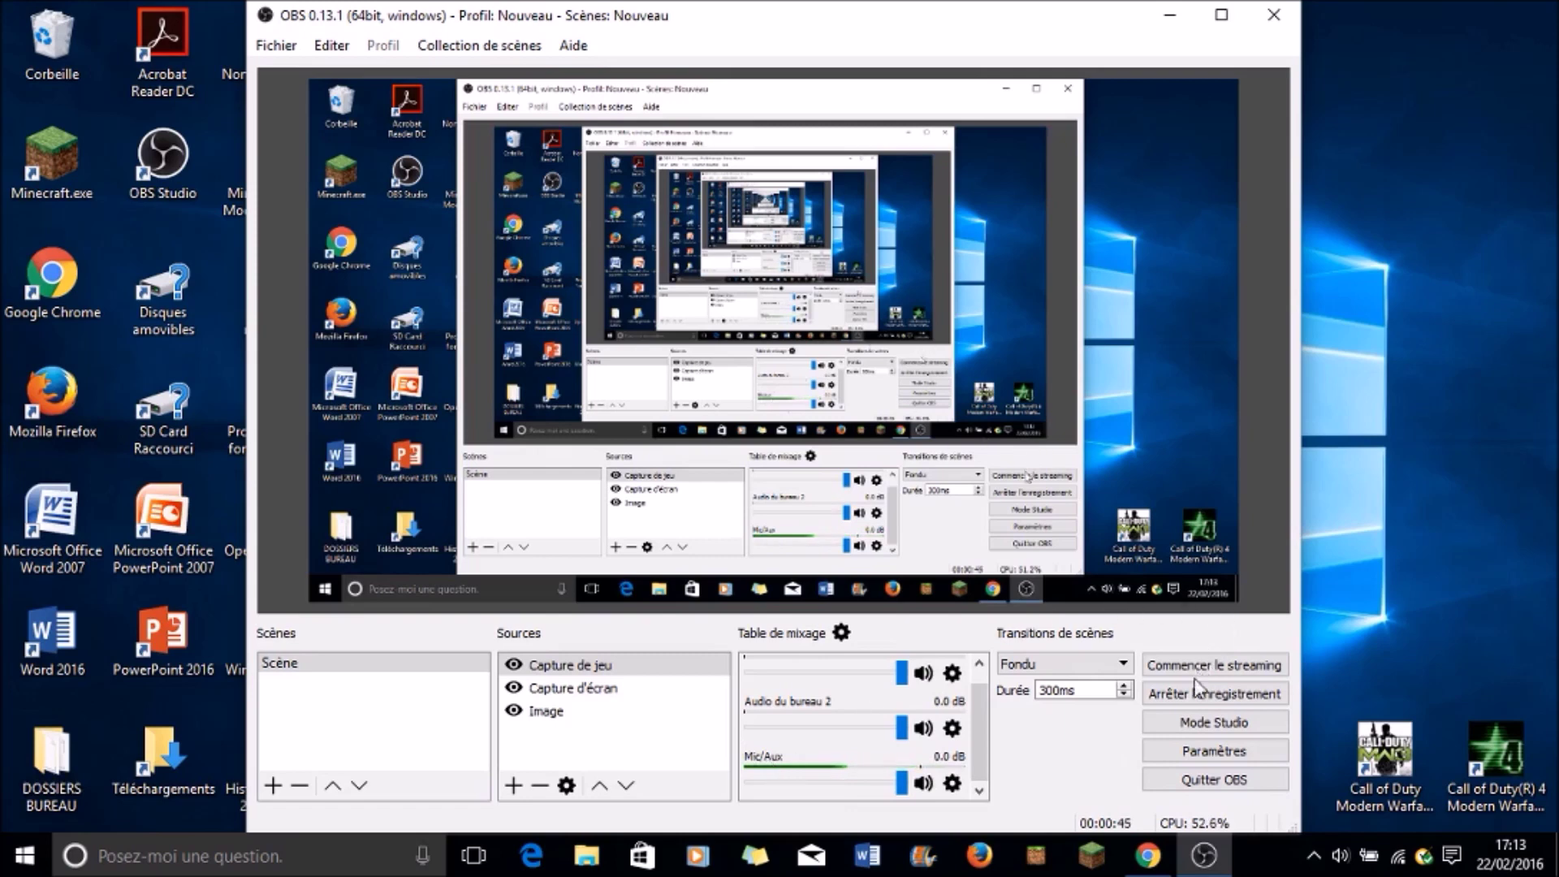
Set the micro/auxiliary audio device to Par Défaut in the OBS audio settings and accept the settings
left_click(1197, 752)
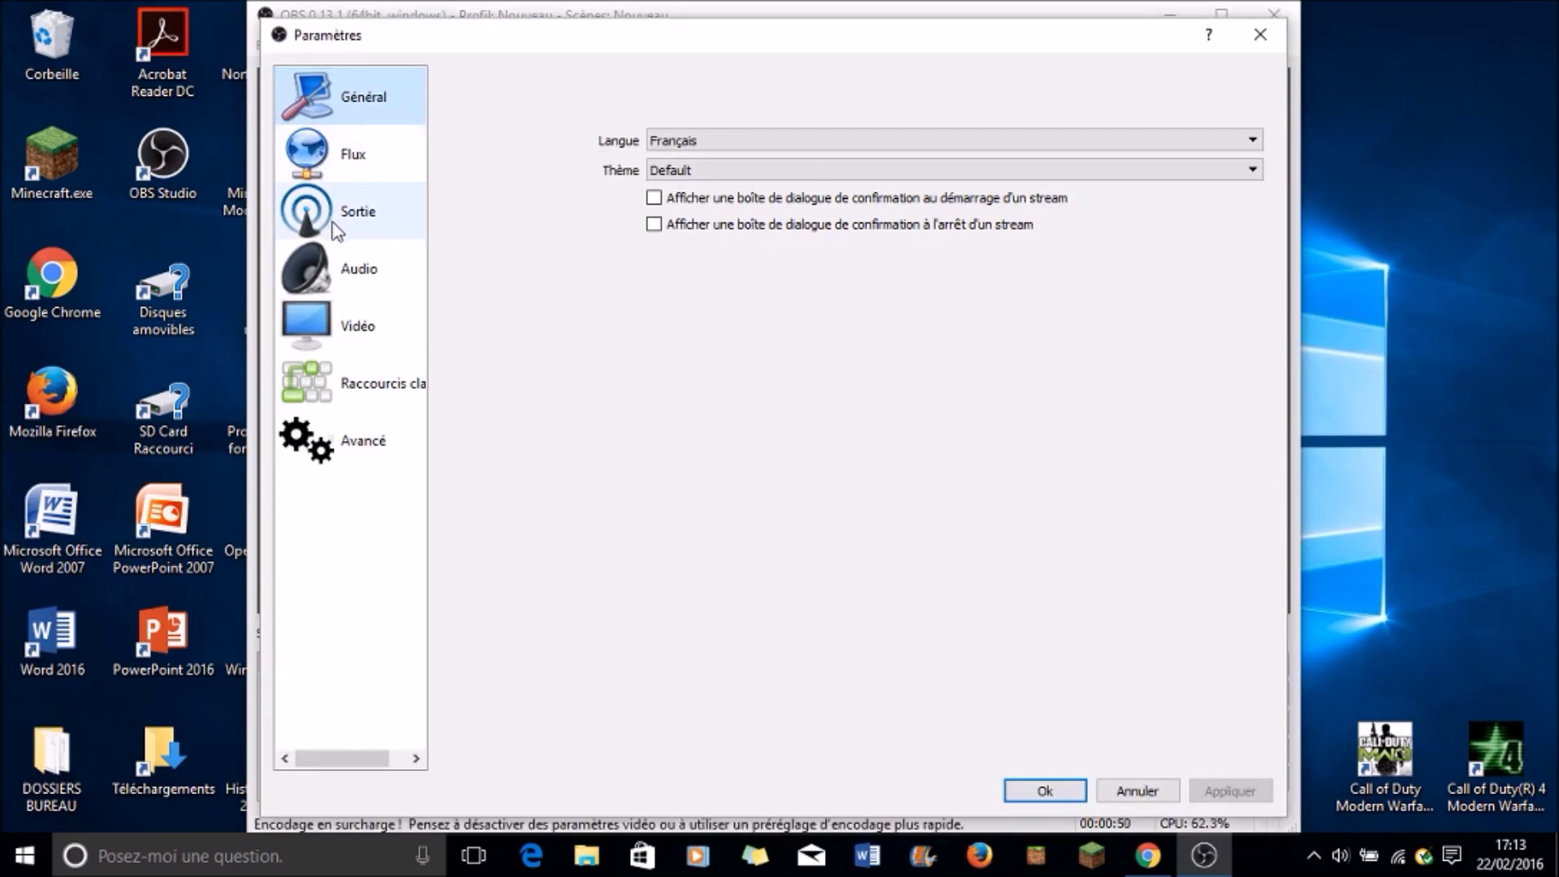
left_click(348, 270)
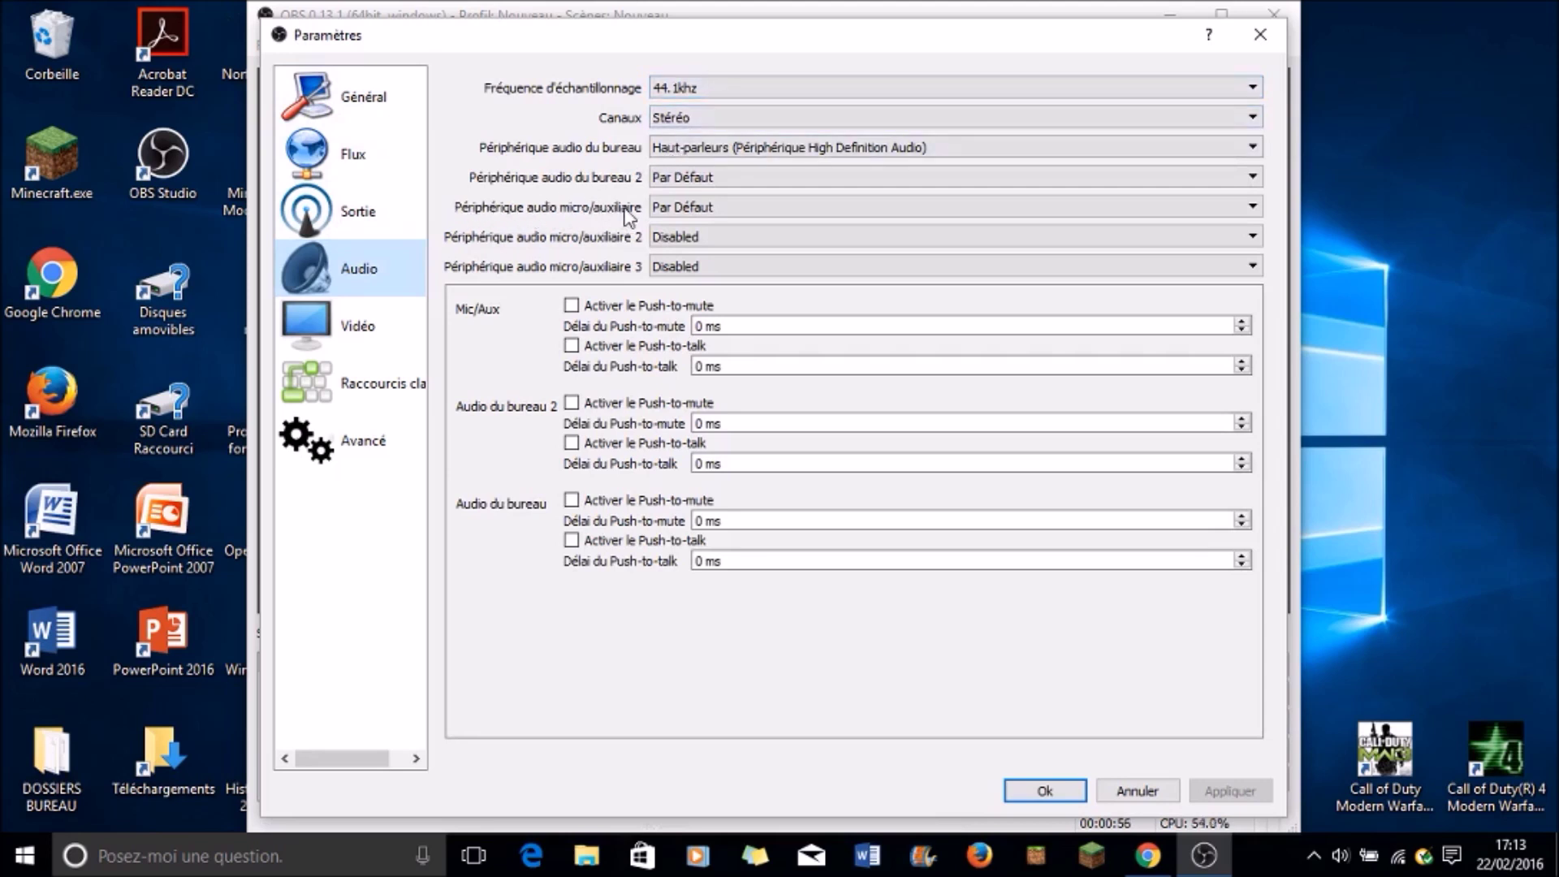
left_click(675, 211)
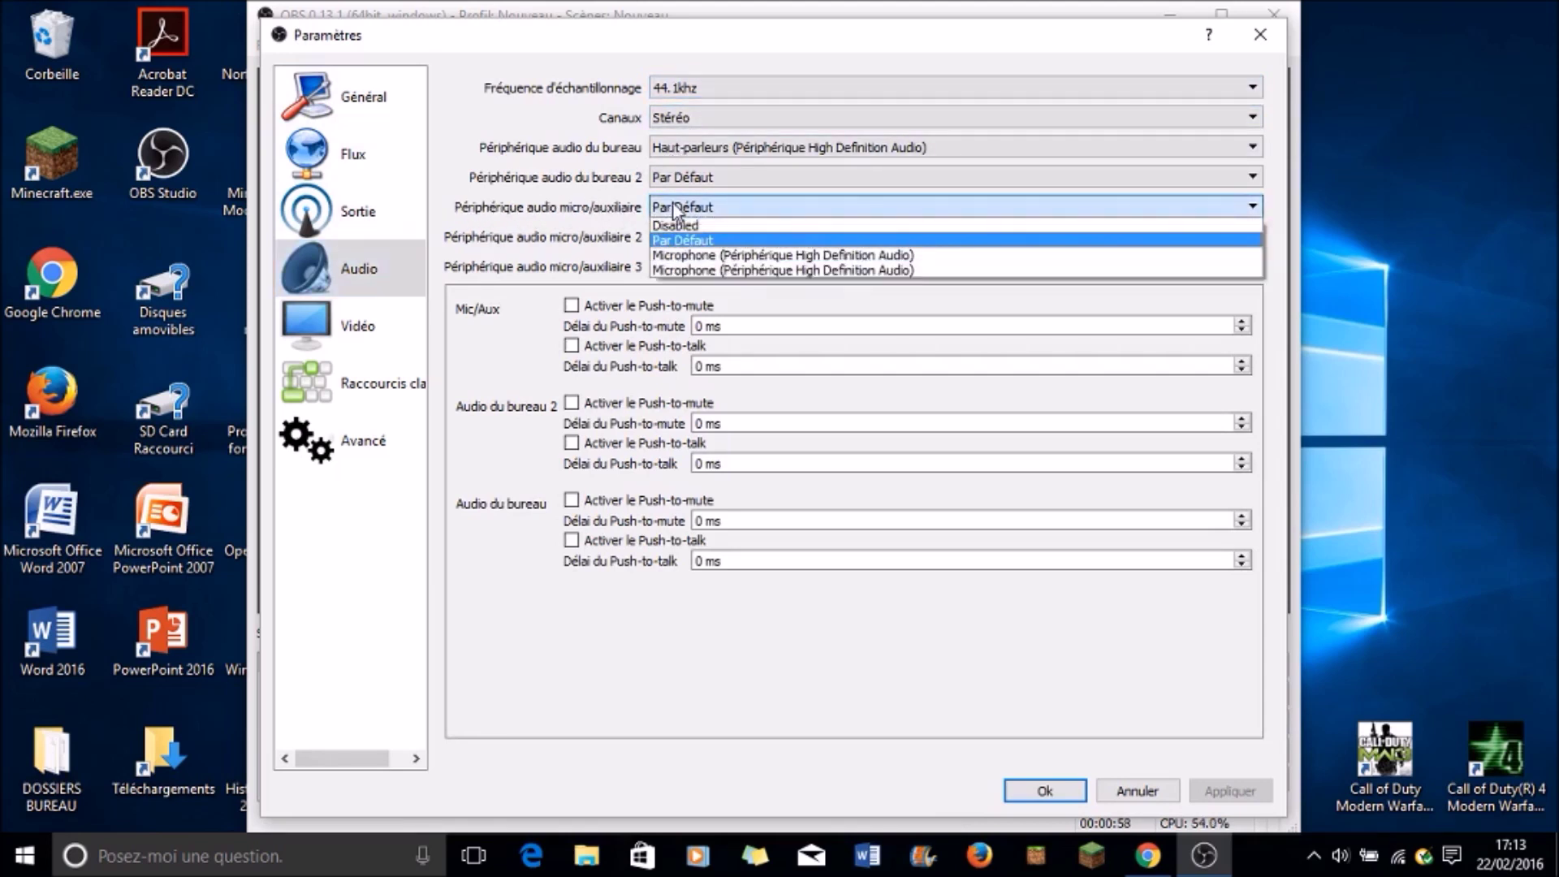
left_click(754, 240)
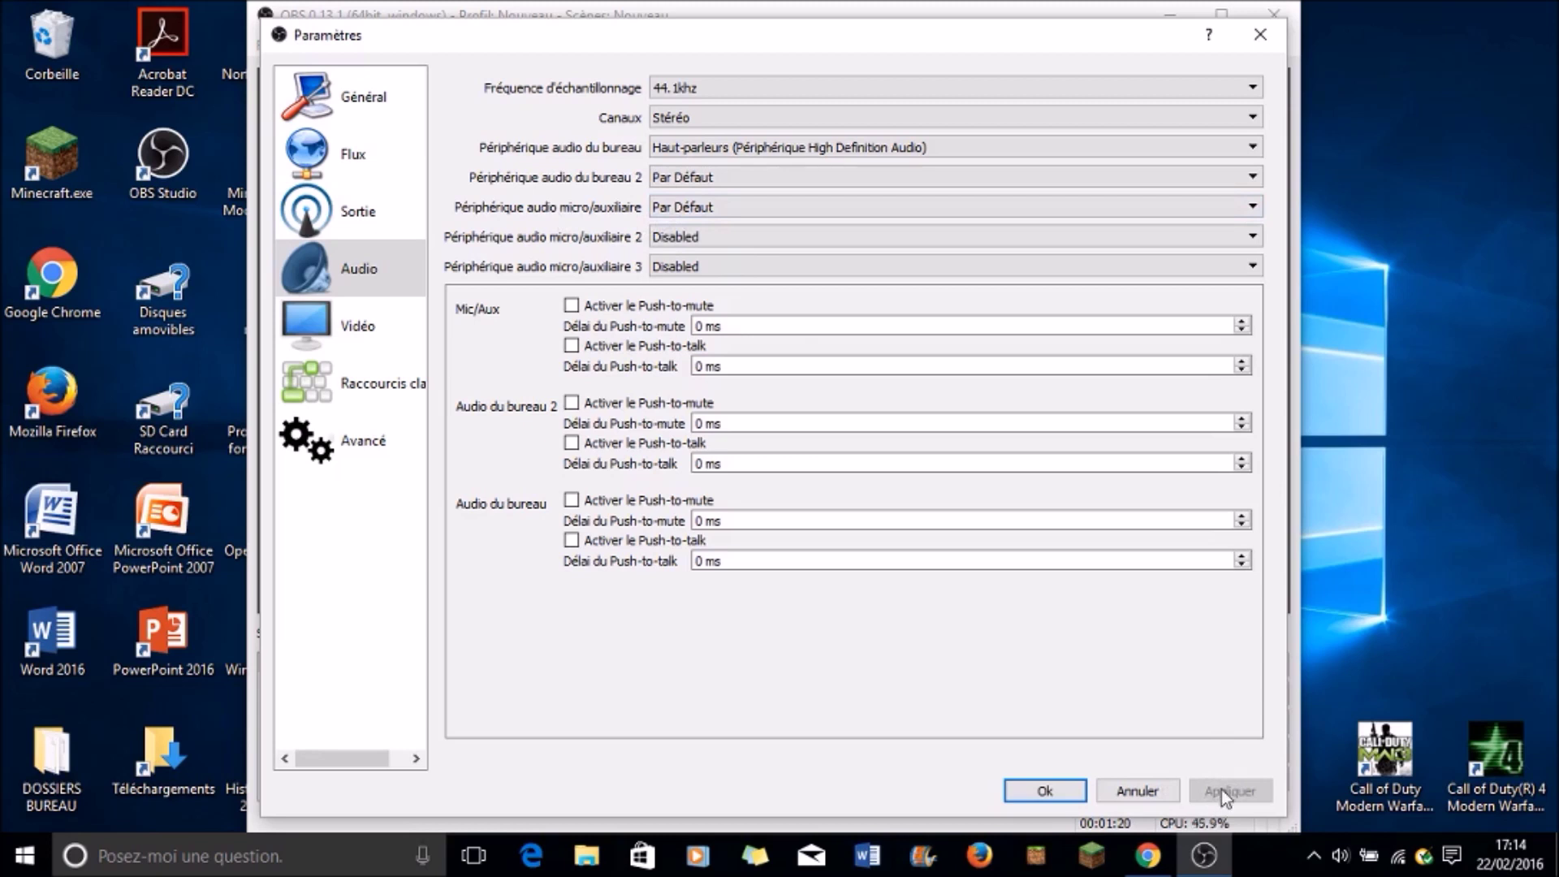
left_click(694, 208)
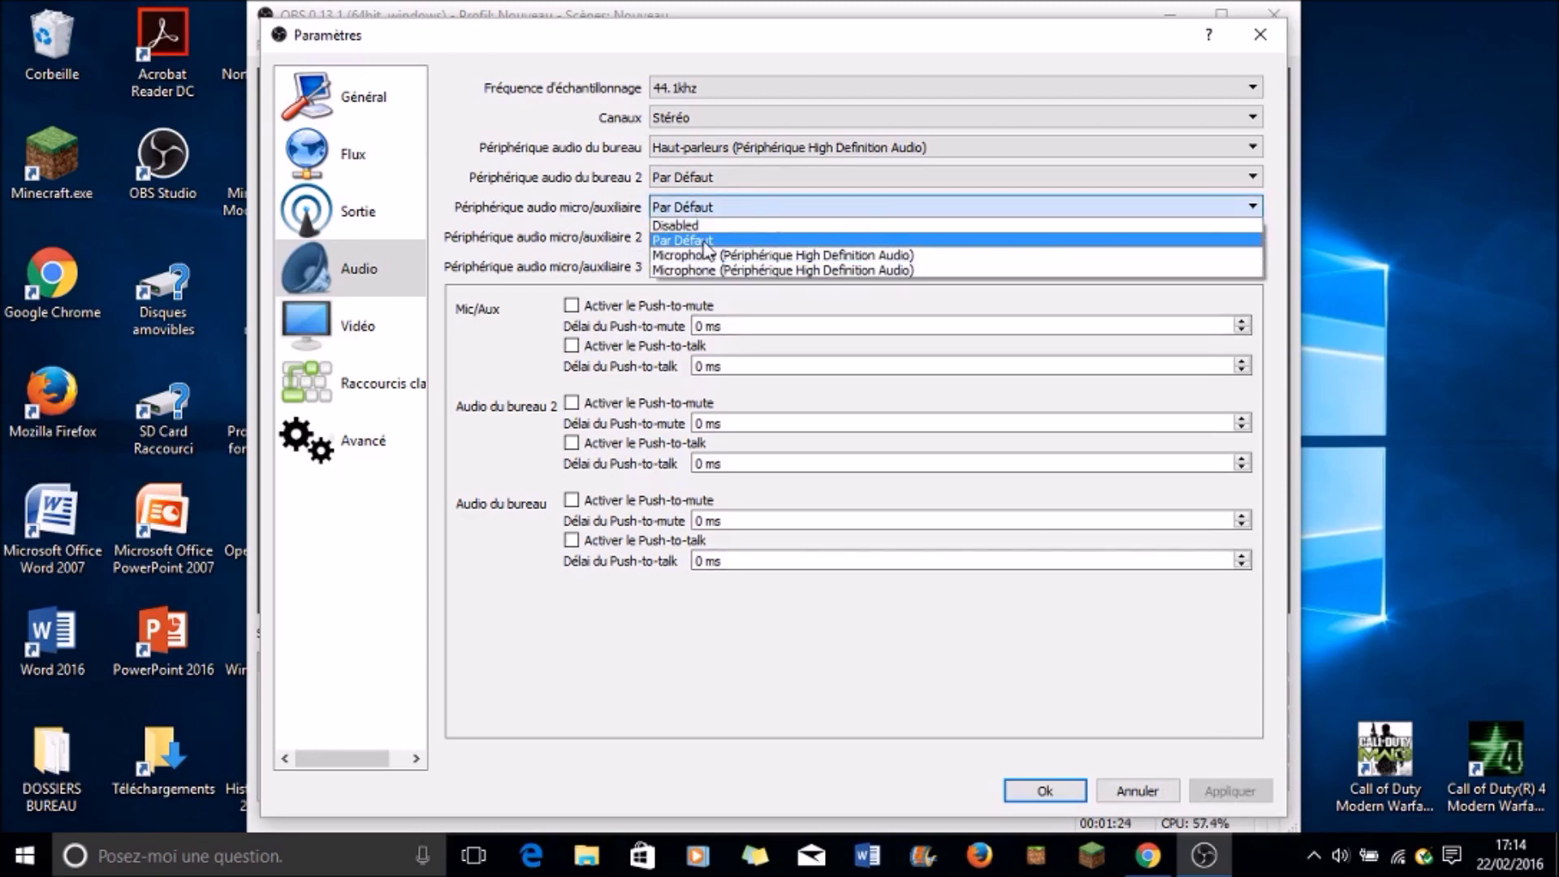
left_click(706, 241)
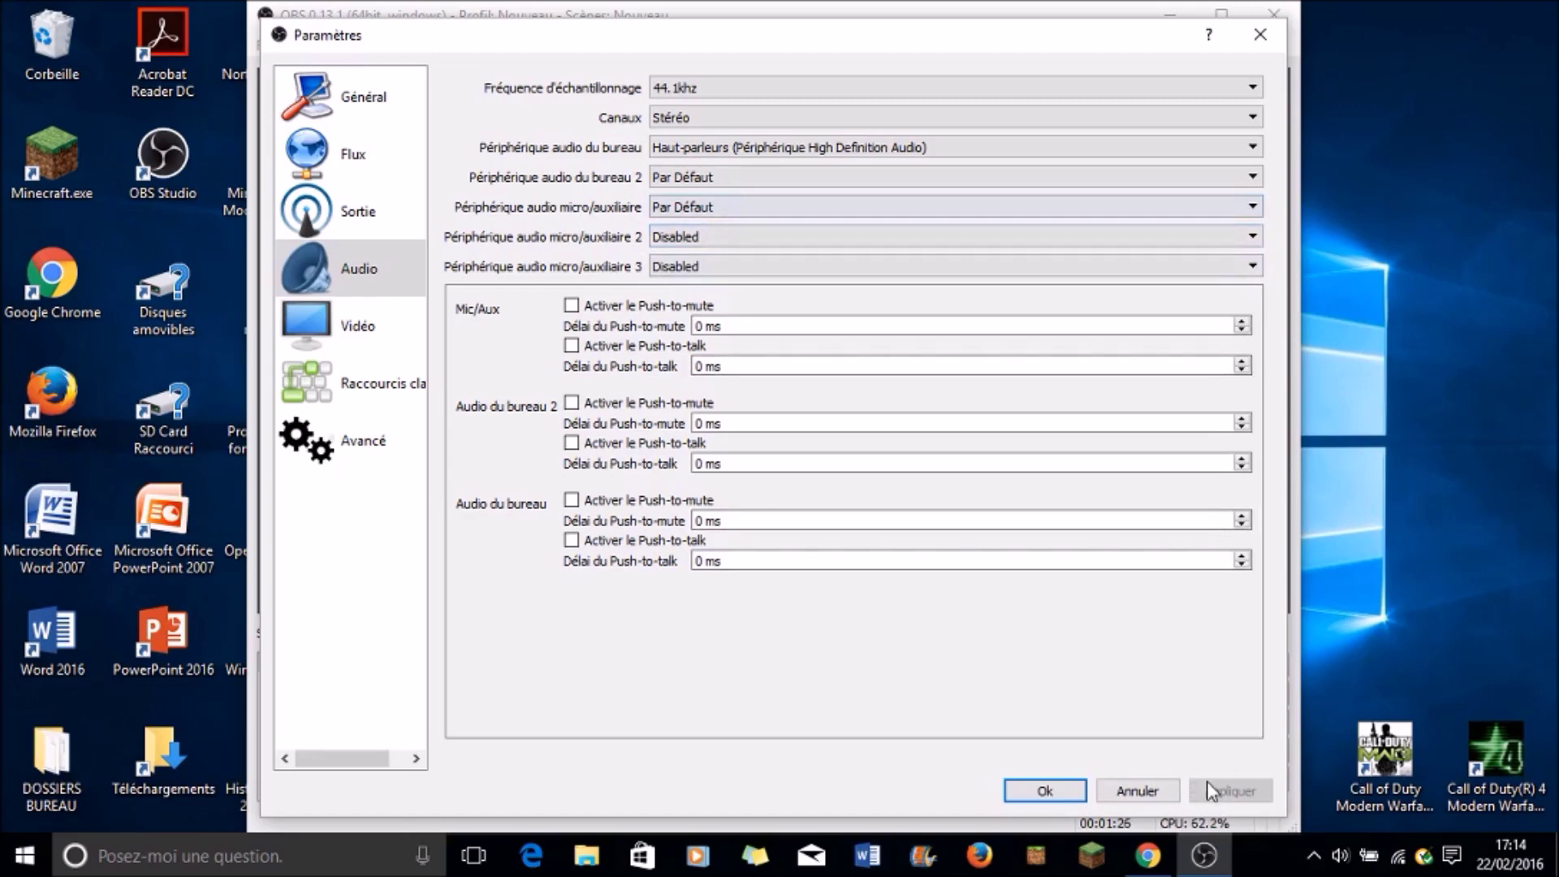
left_click(1046, 792)
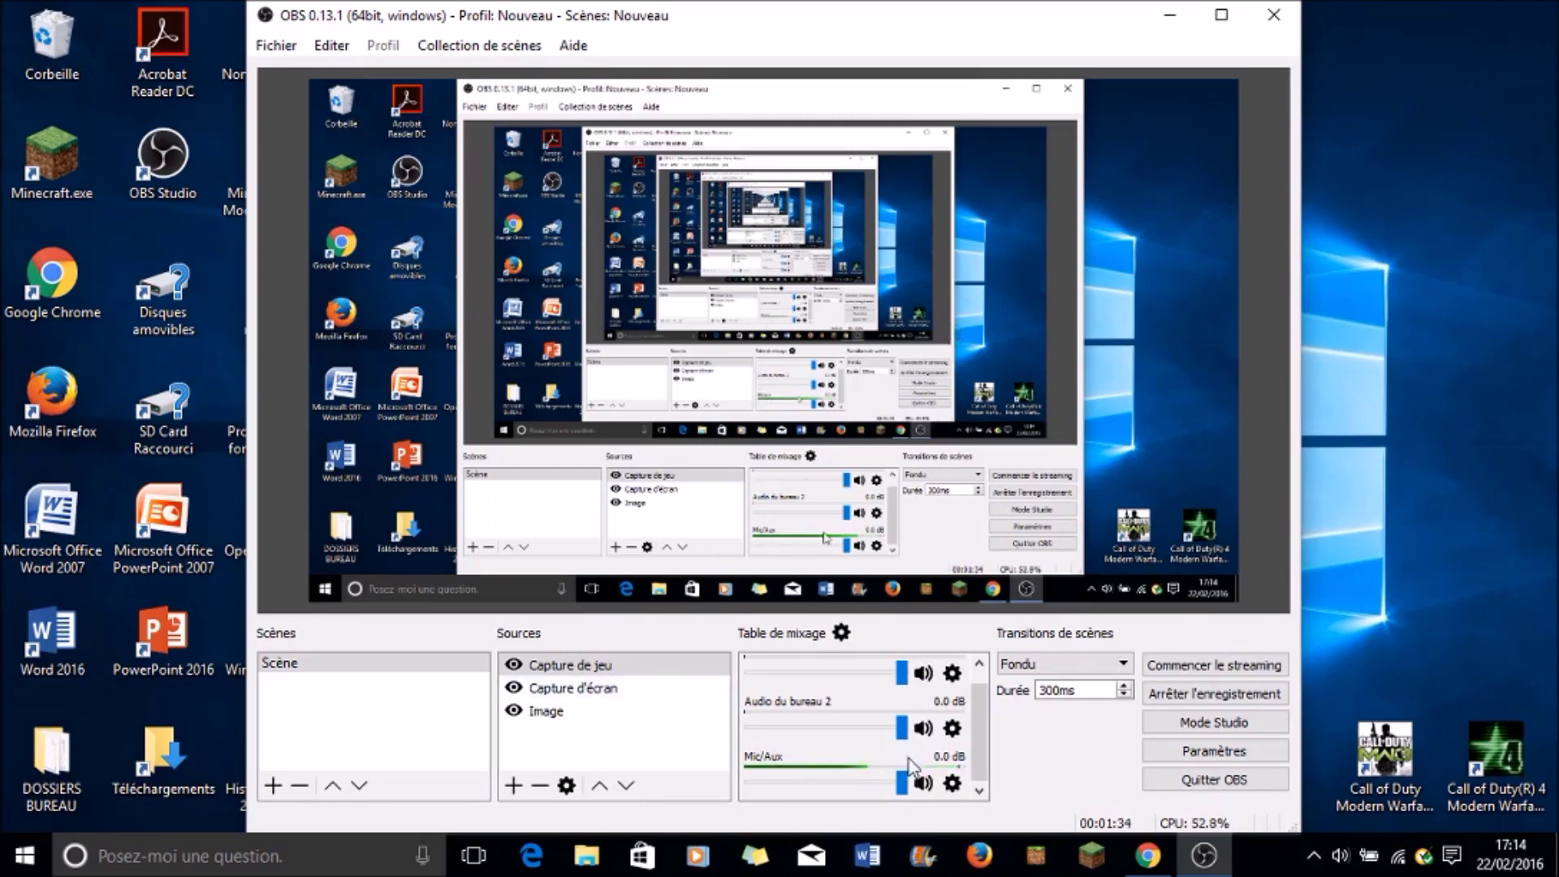
Minimize OBS, open the Windows Sound dialog and display its recording devices
left_click(1169, 23)
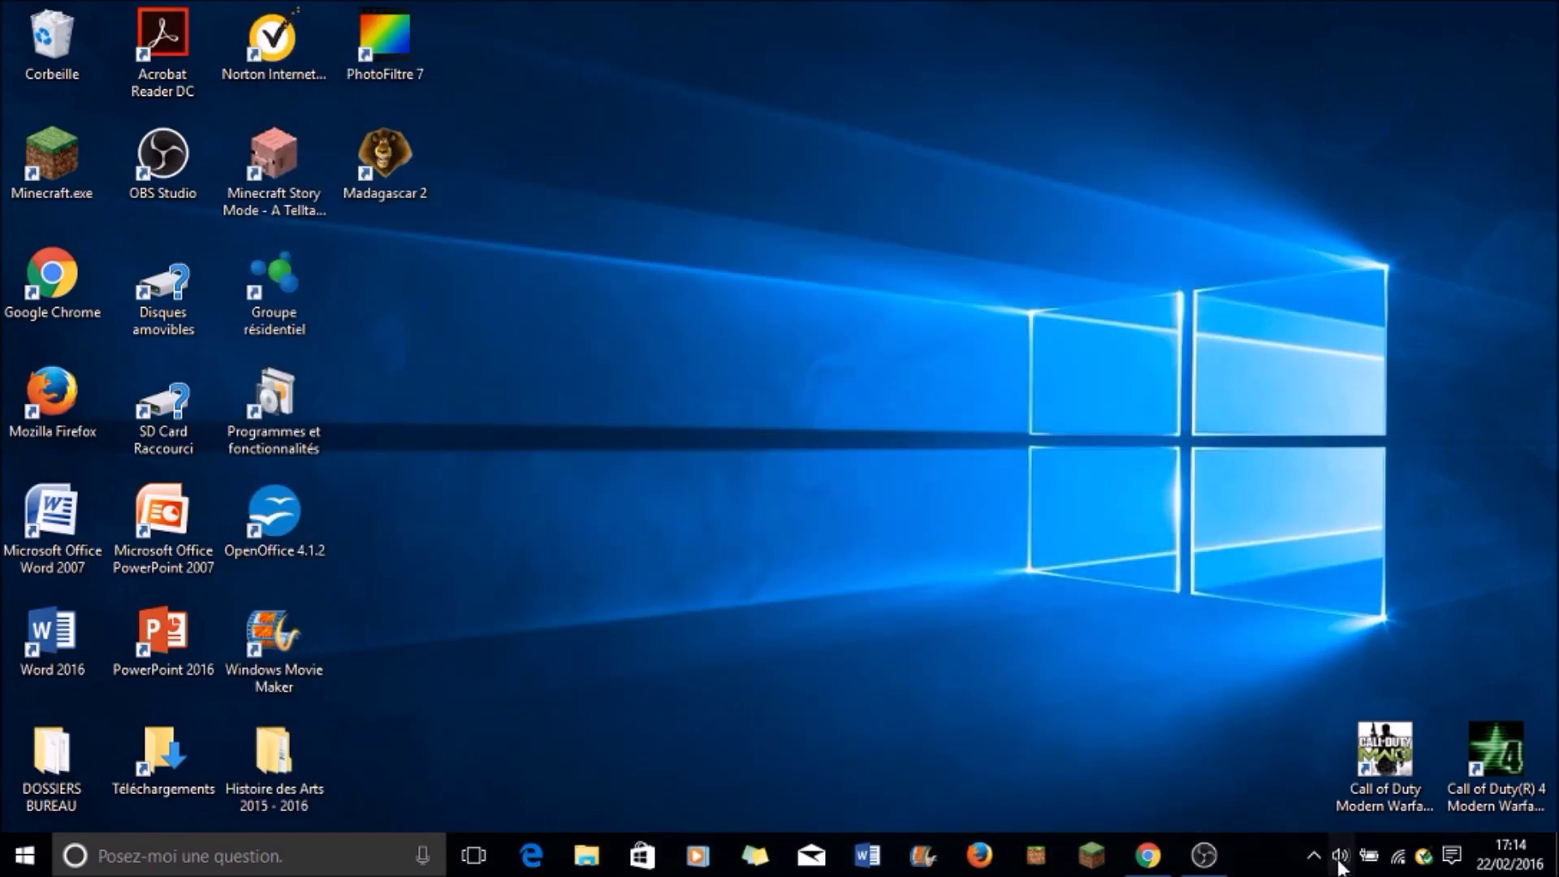
left_click(1341, 867)
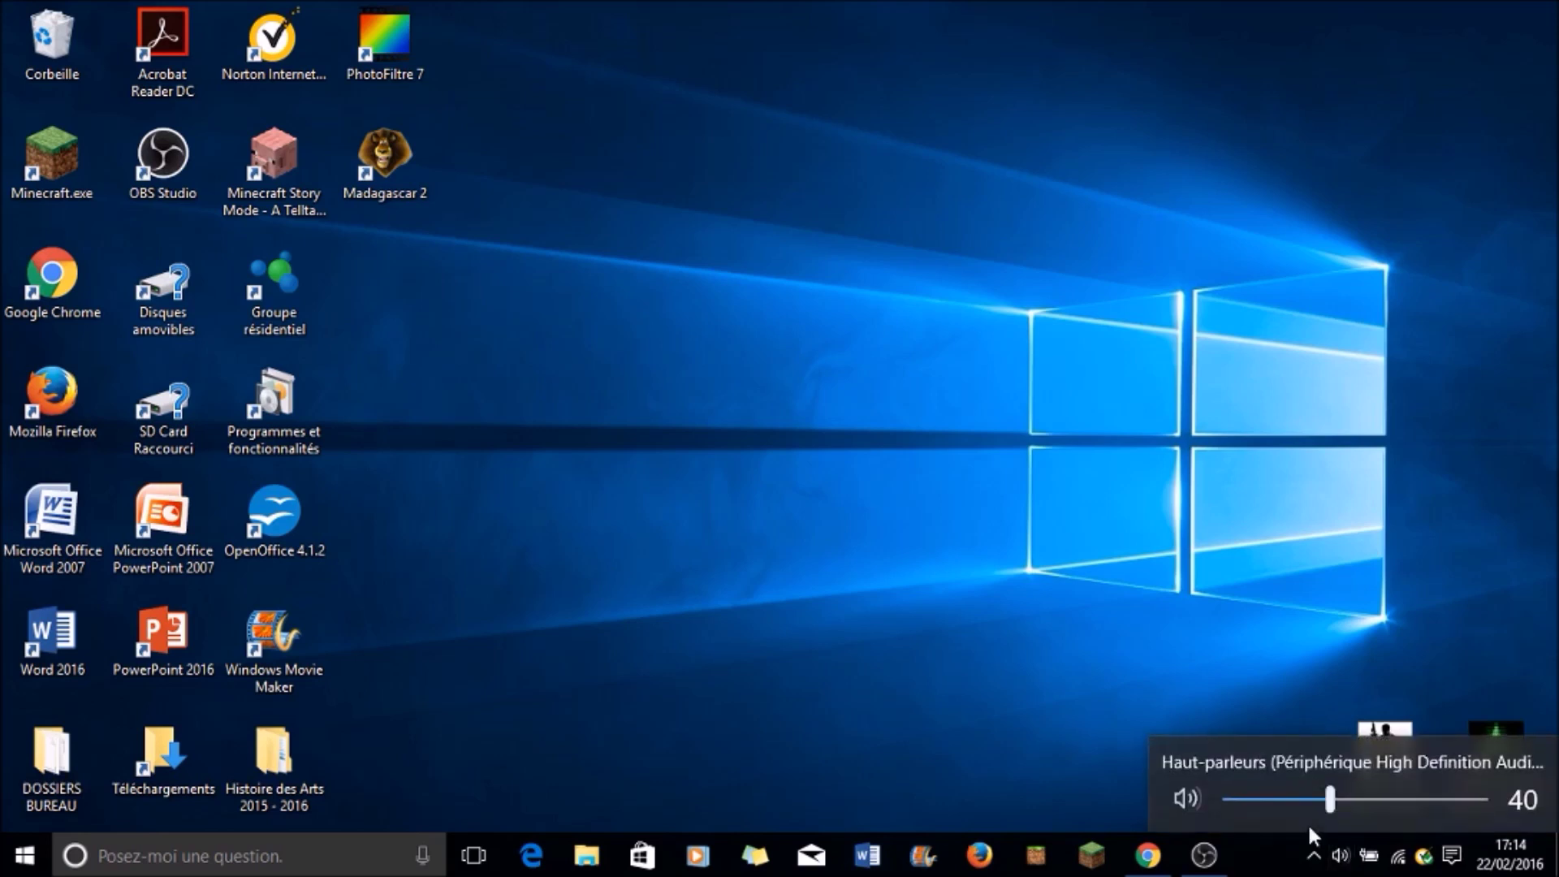
left_click(1281, 657)
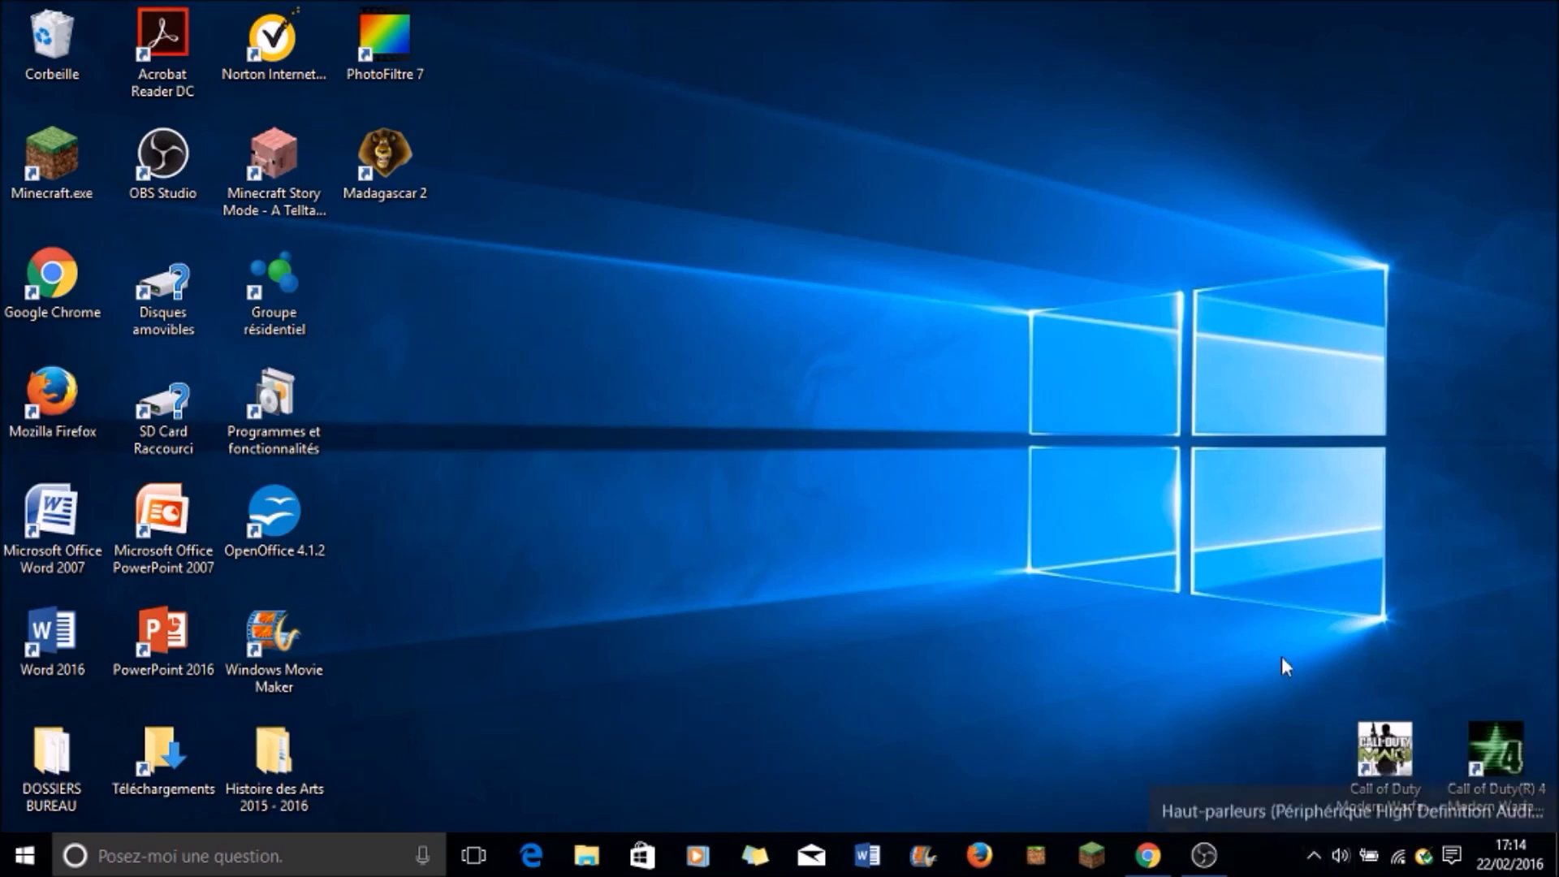
right_click(1339, 863)
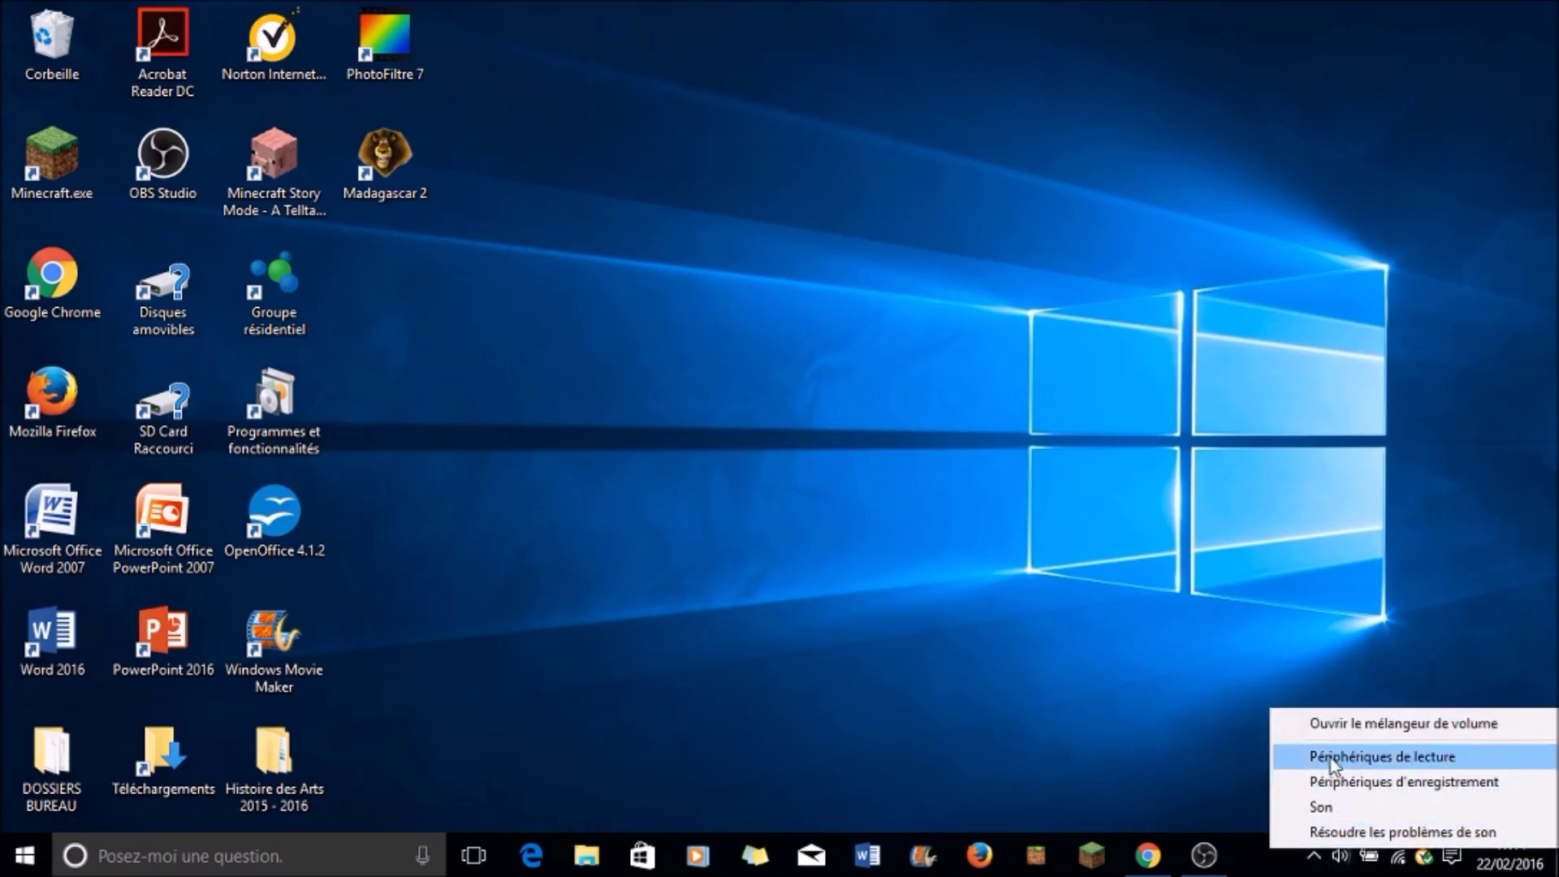
left_click(1358, 759)
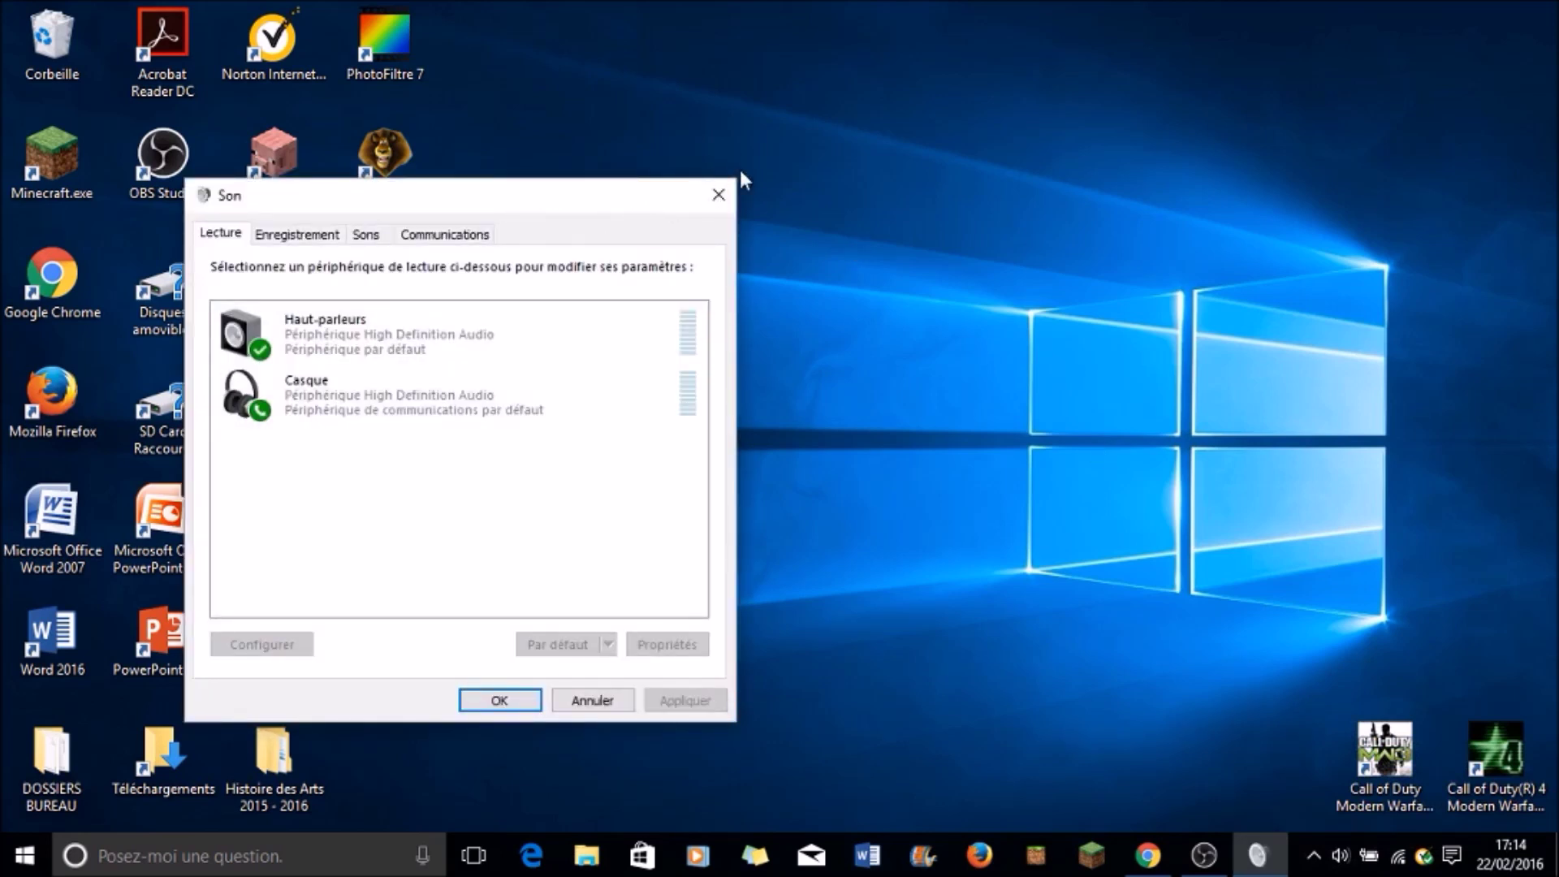
left_click_drag(775, 168, 778, 168)
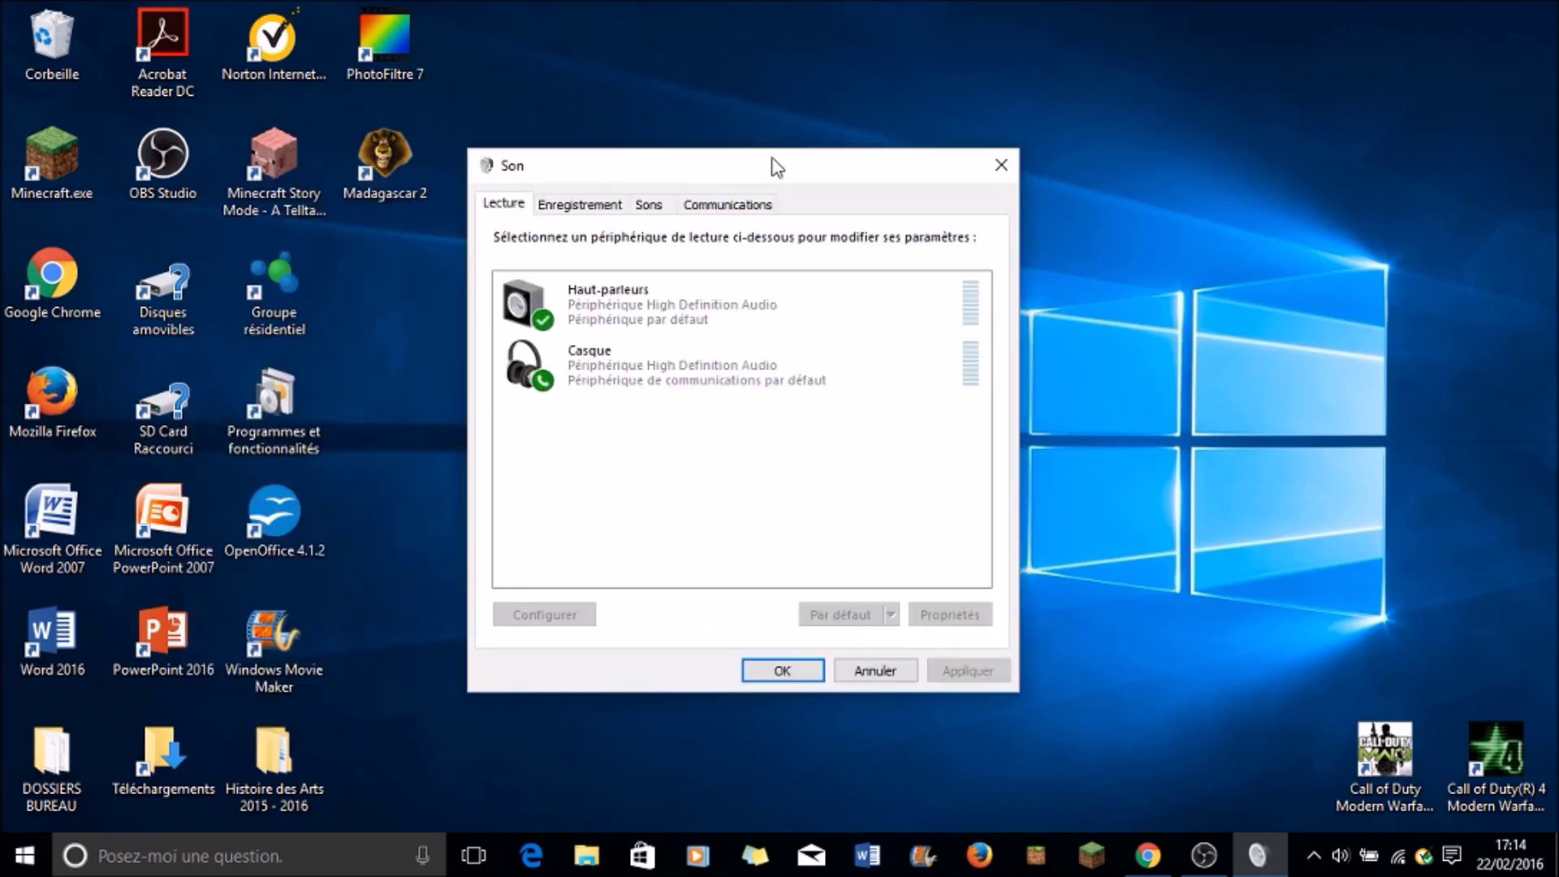
left_click_drag(752, 171, 812, 171)
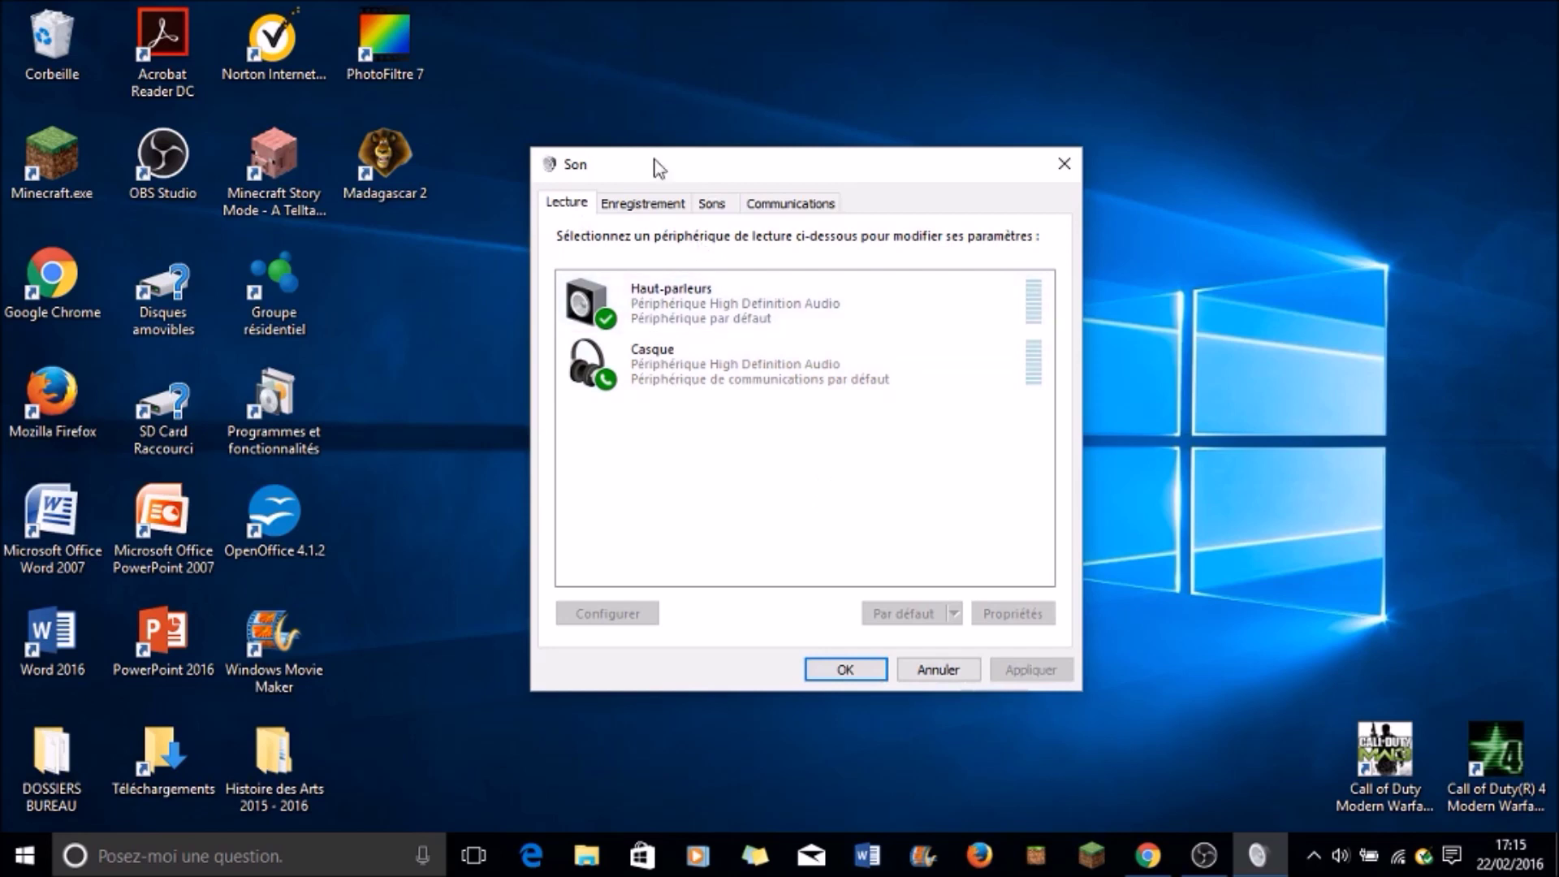
left_click(646, 206)
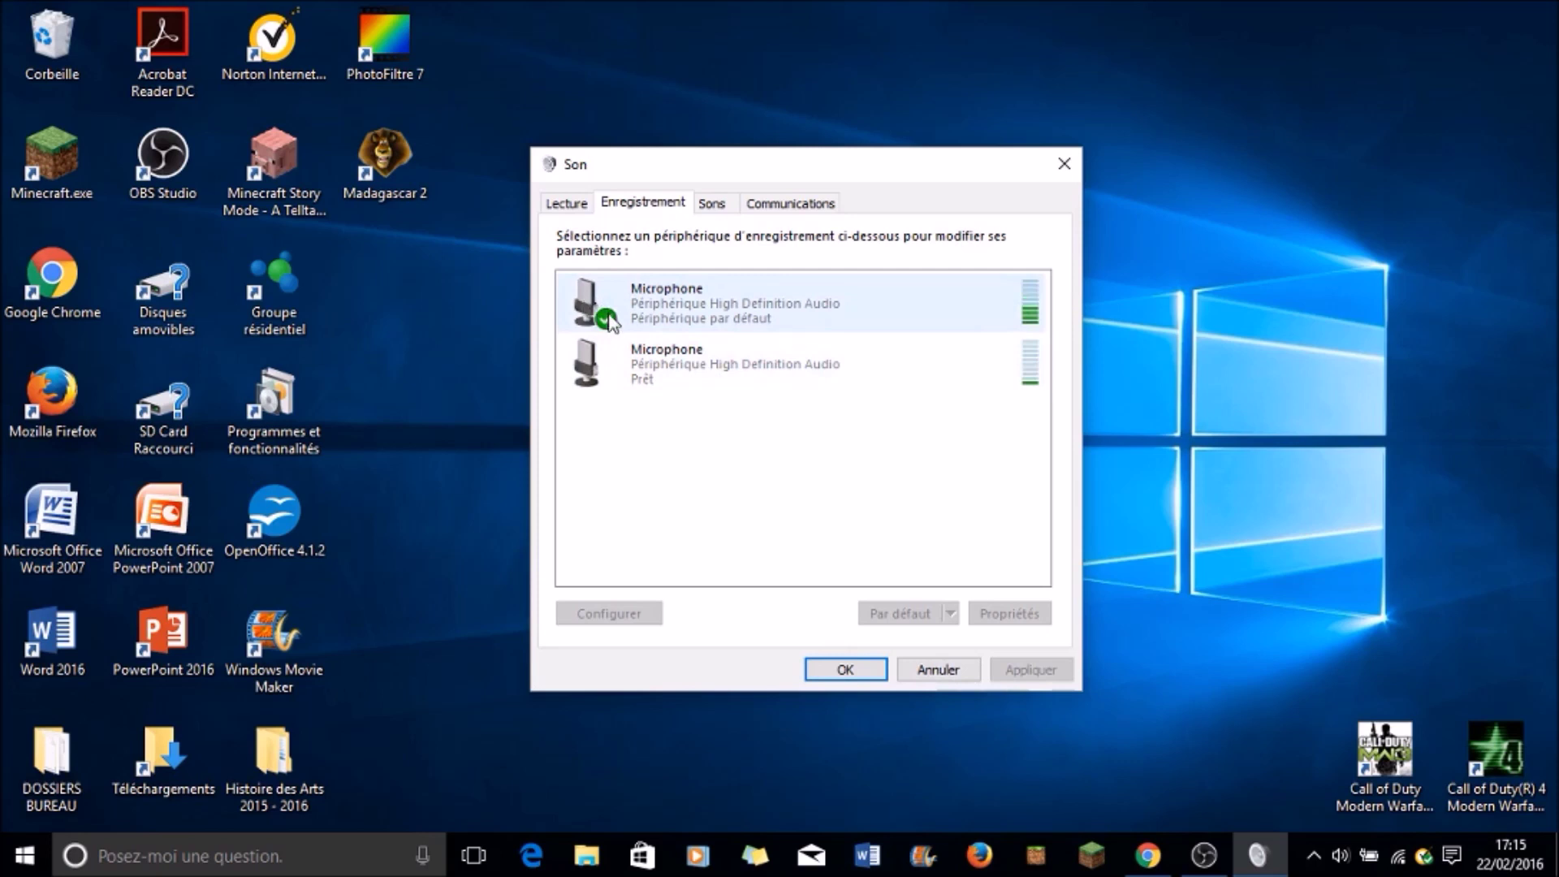
Examine the two recording microphones and their options for disabling them or setting the default device
left_click(622, 372)
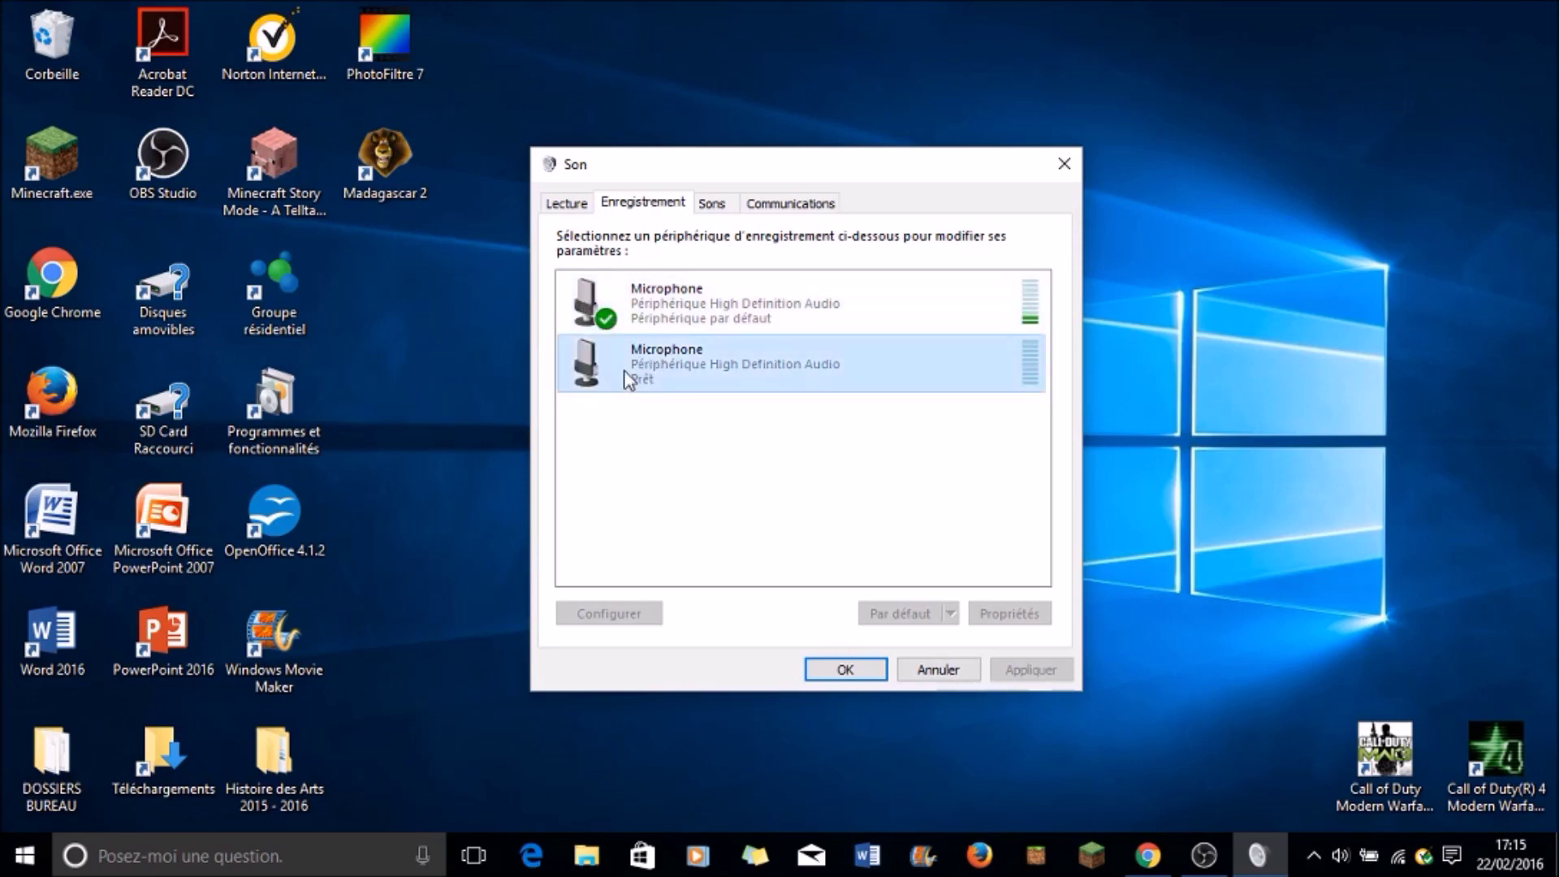
left_click(645, 368)
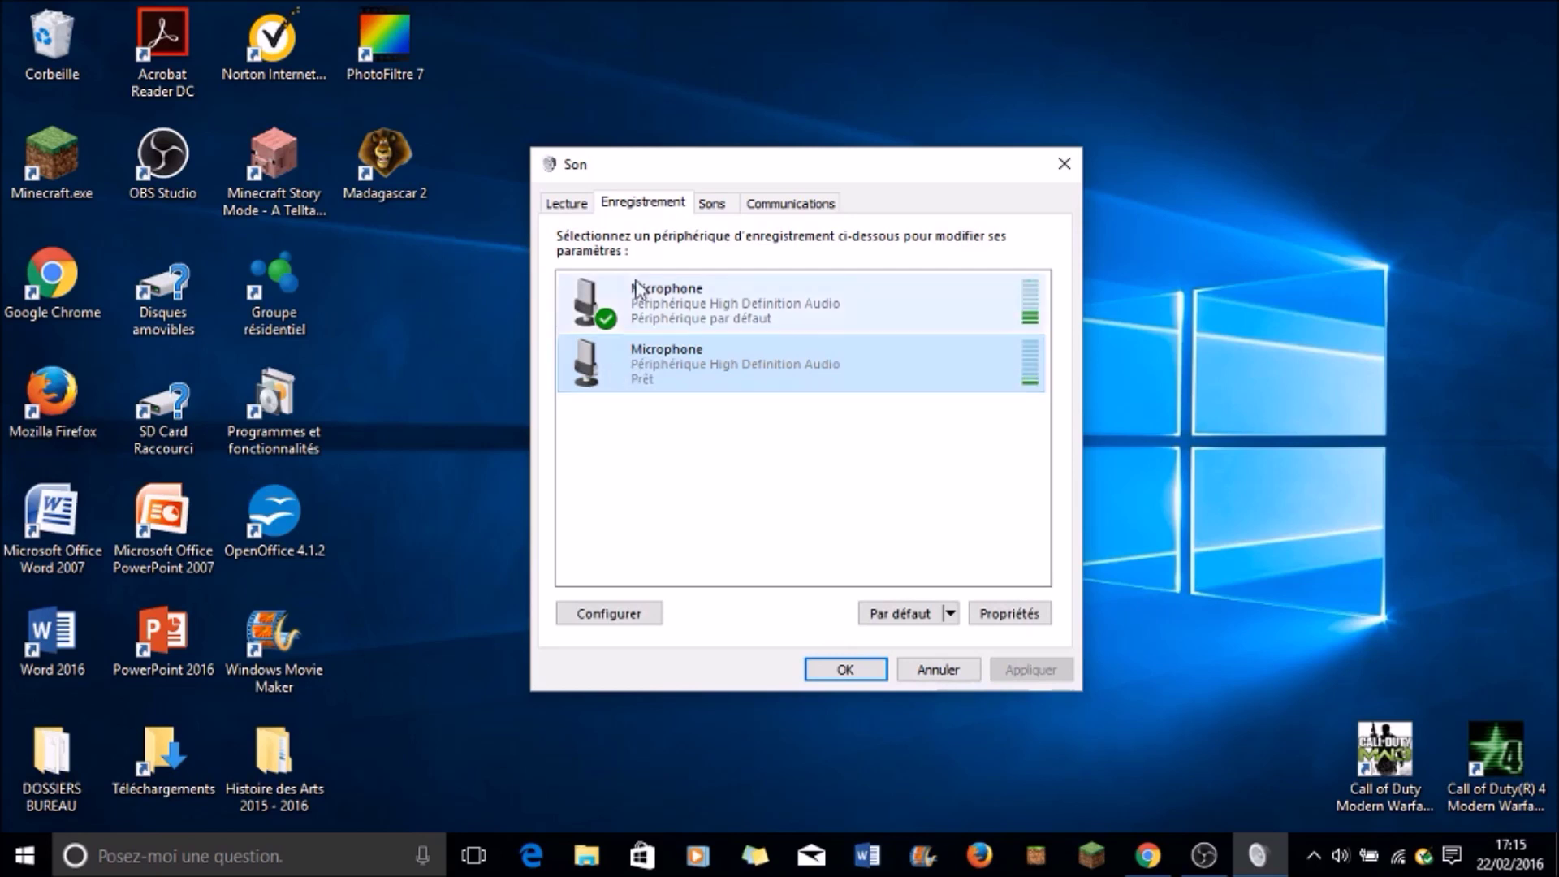
left_click(622, 313)
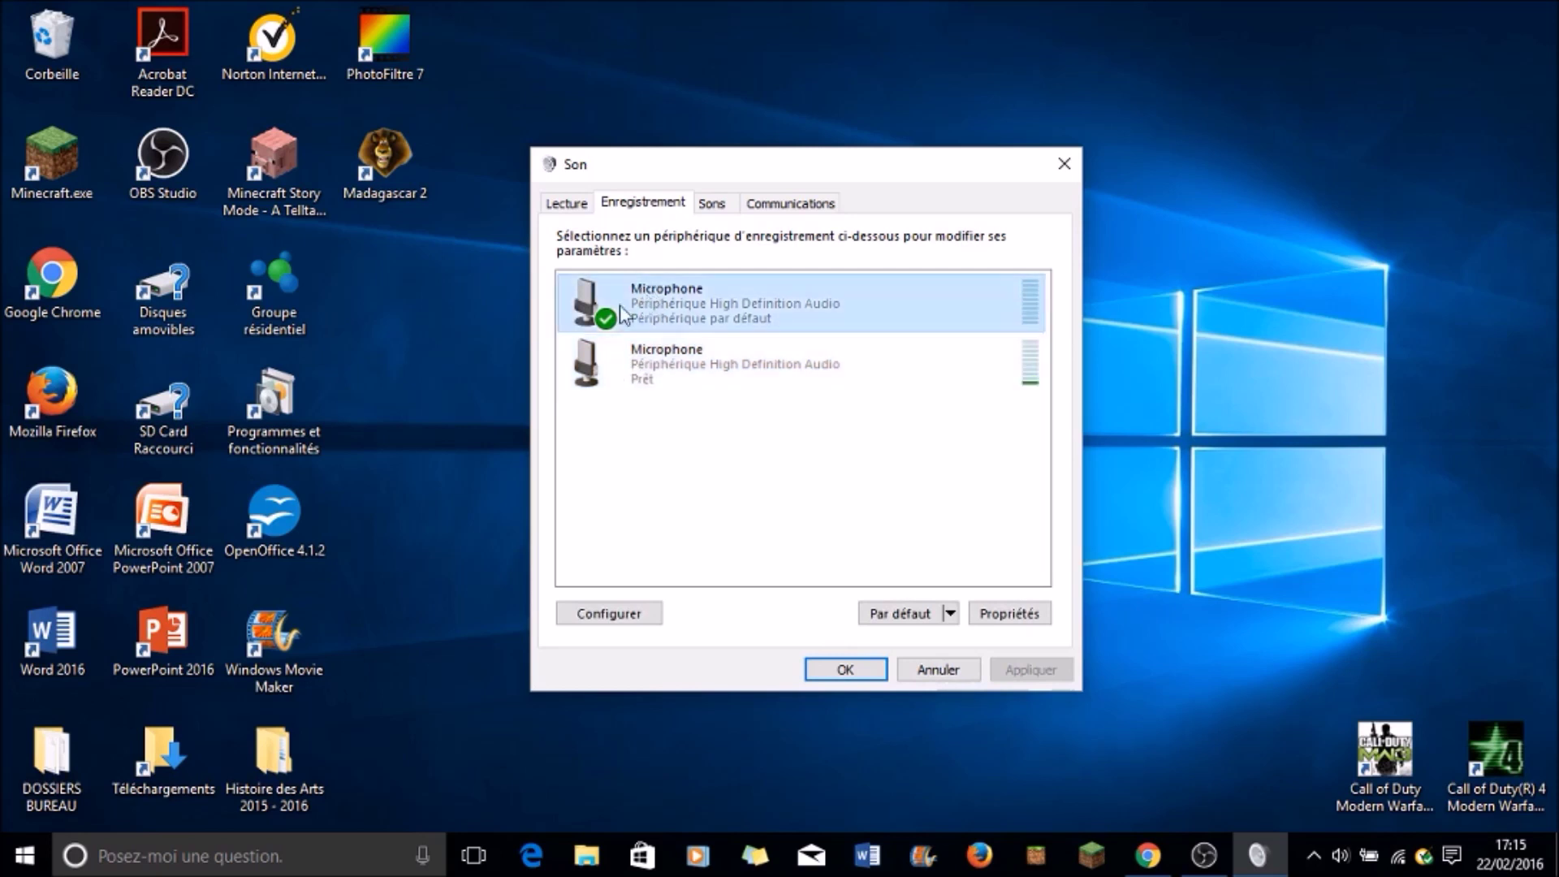
right_click(629, 313)
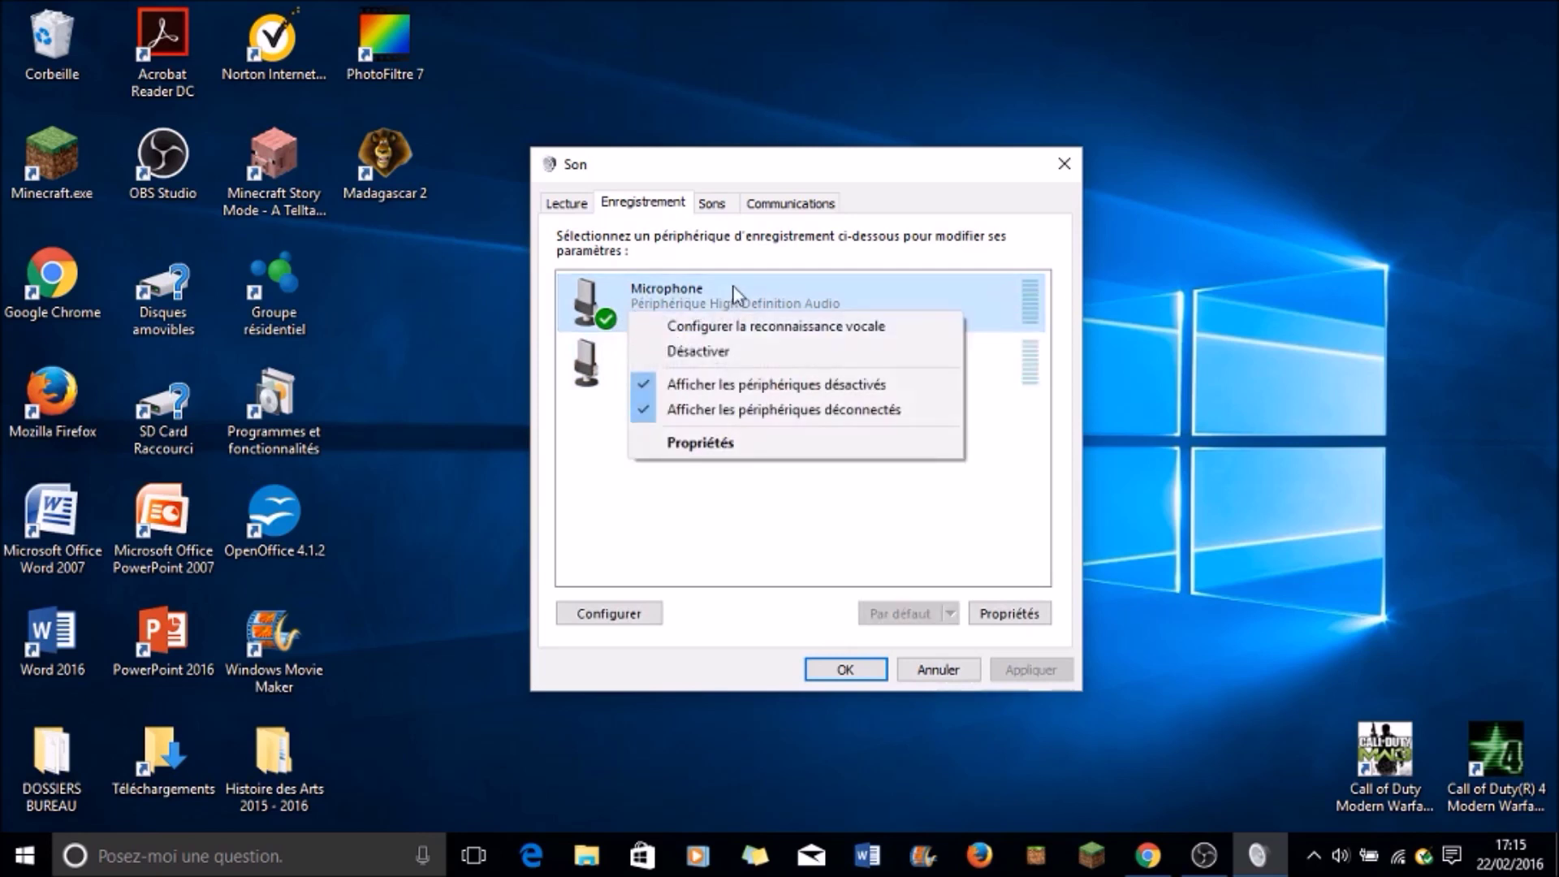
left_click(589, 467)
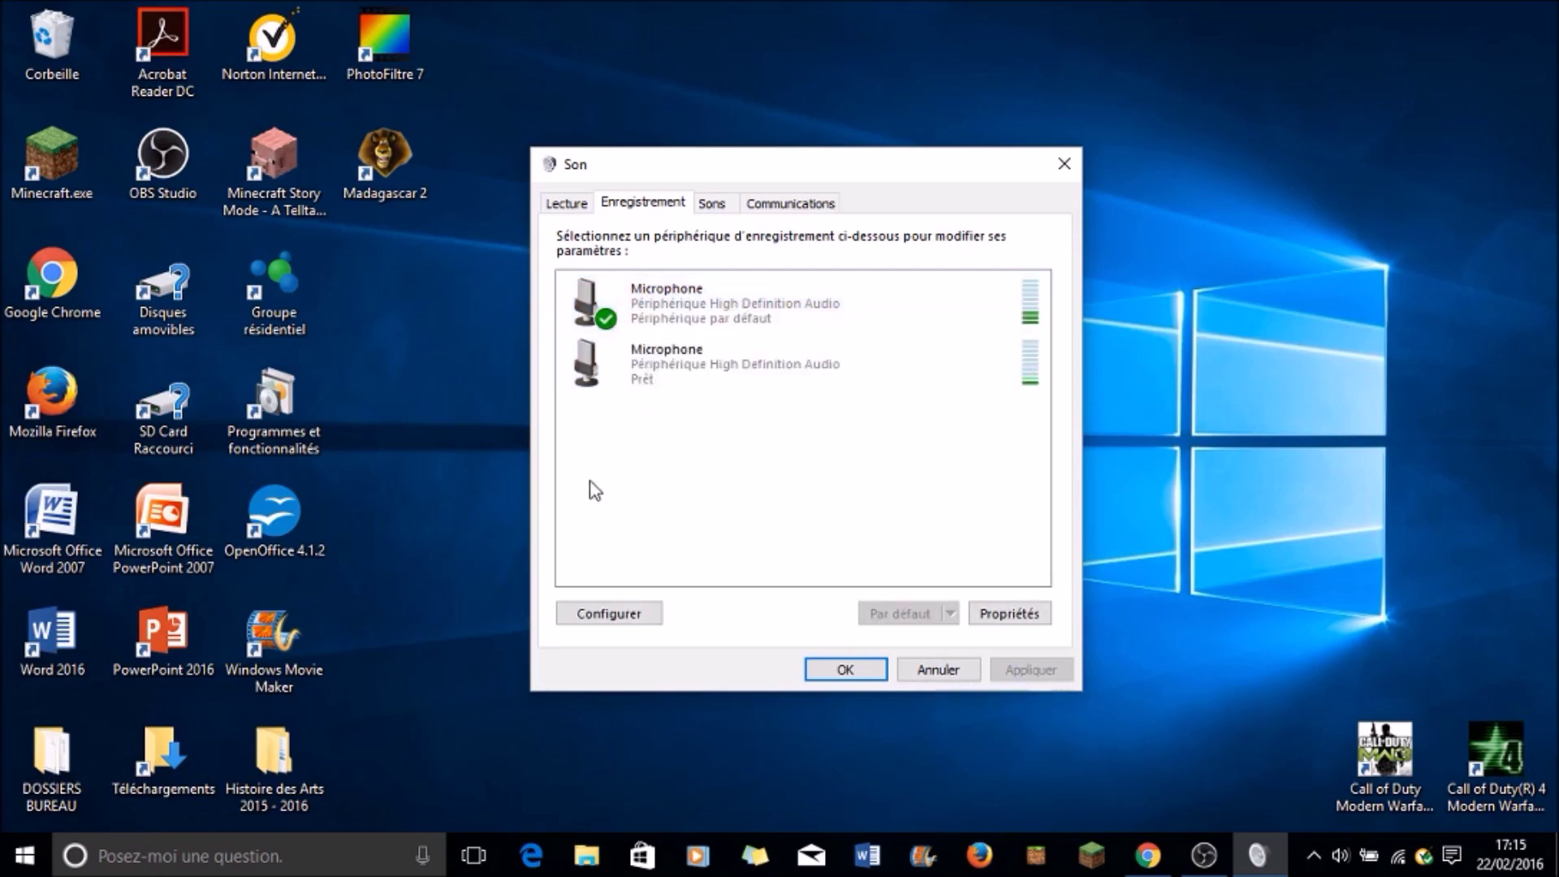
right_click(631, 371)
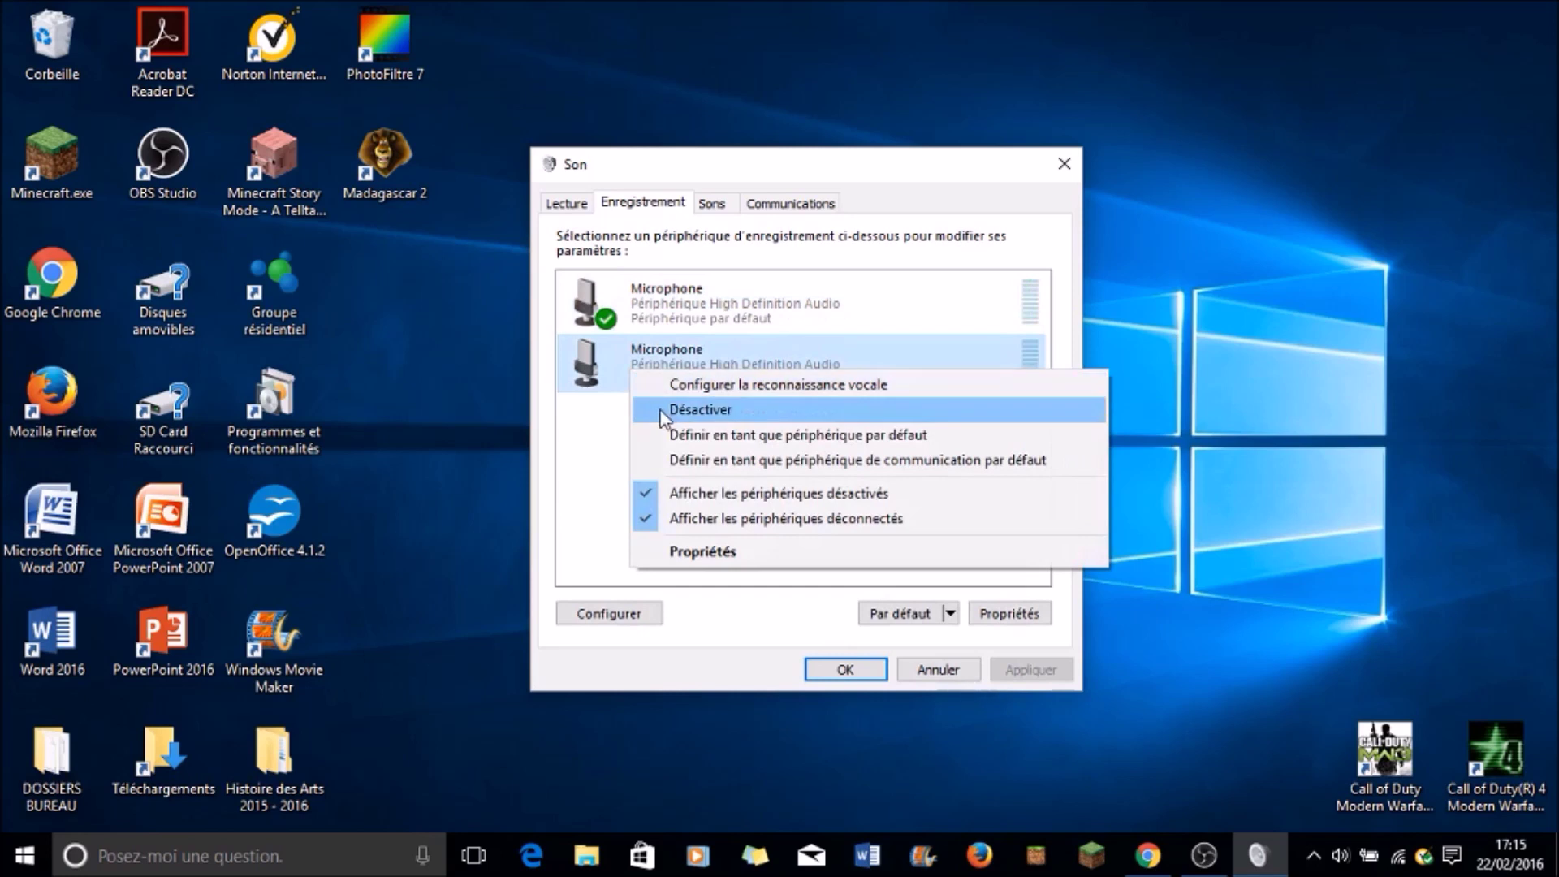
left_click(603, 411)
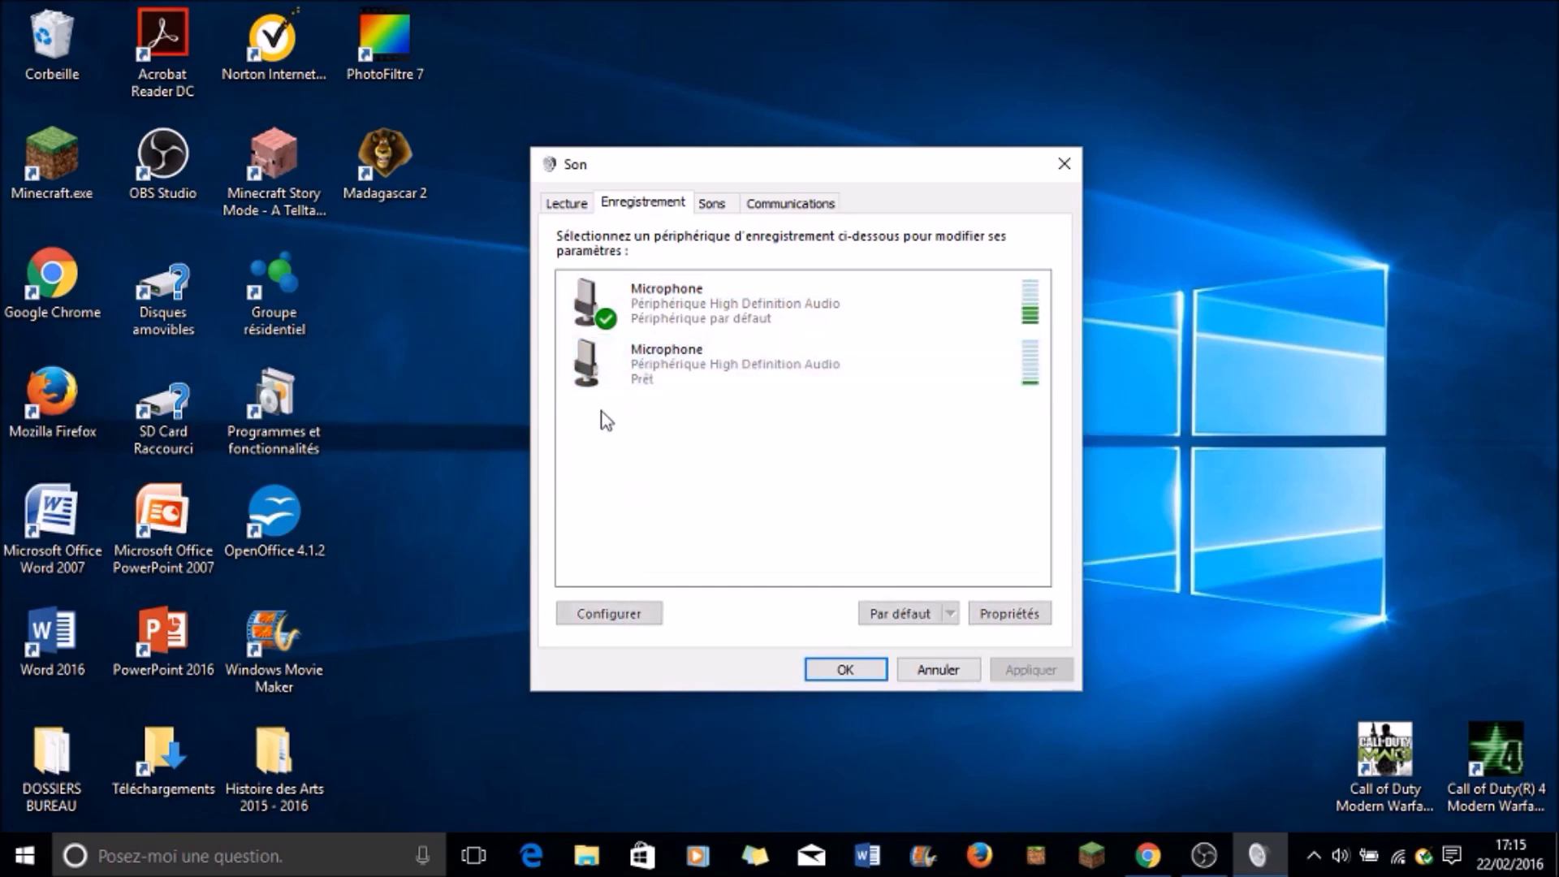
left_click(635, 302)
right_click(636, 303)
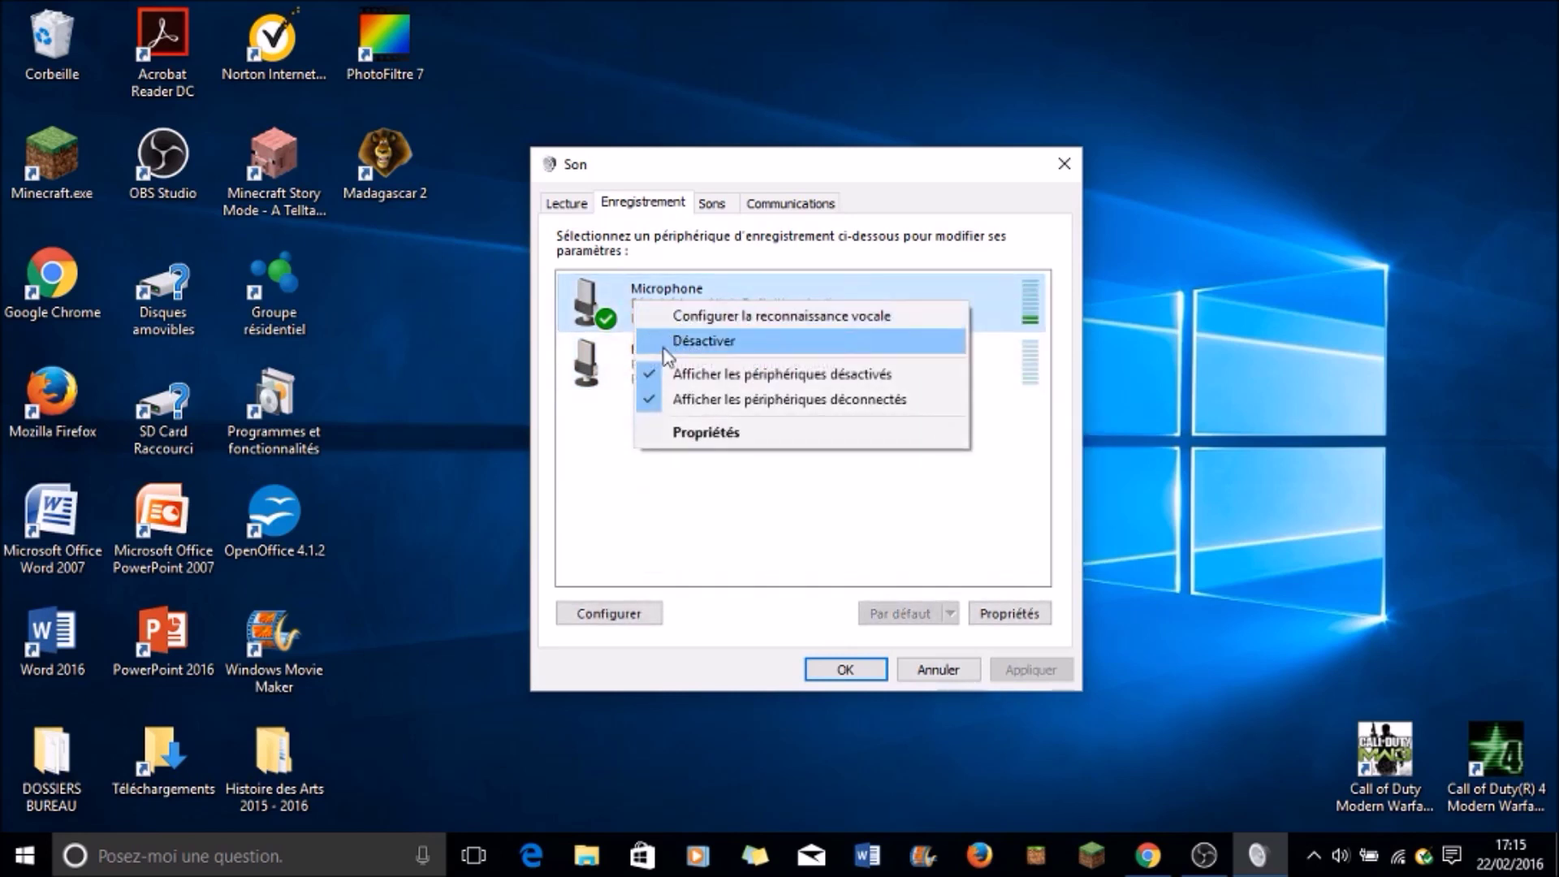
left_click(642, 471)
left_click(646, 376)
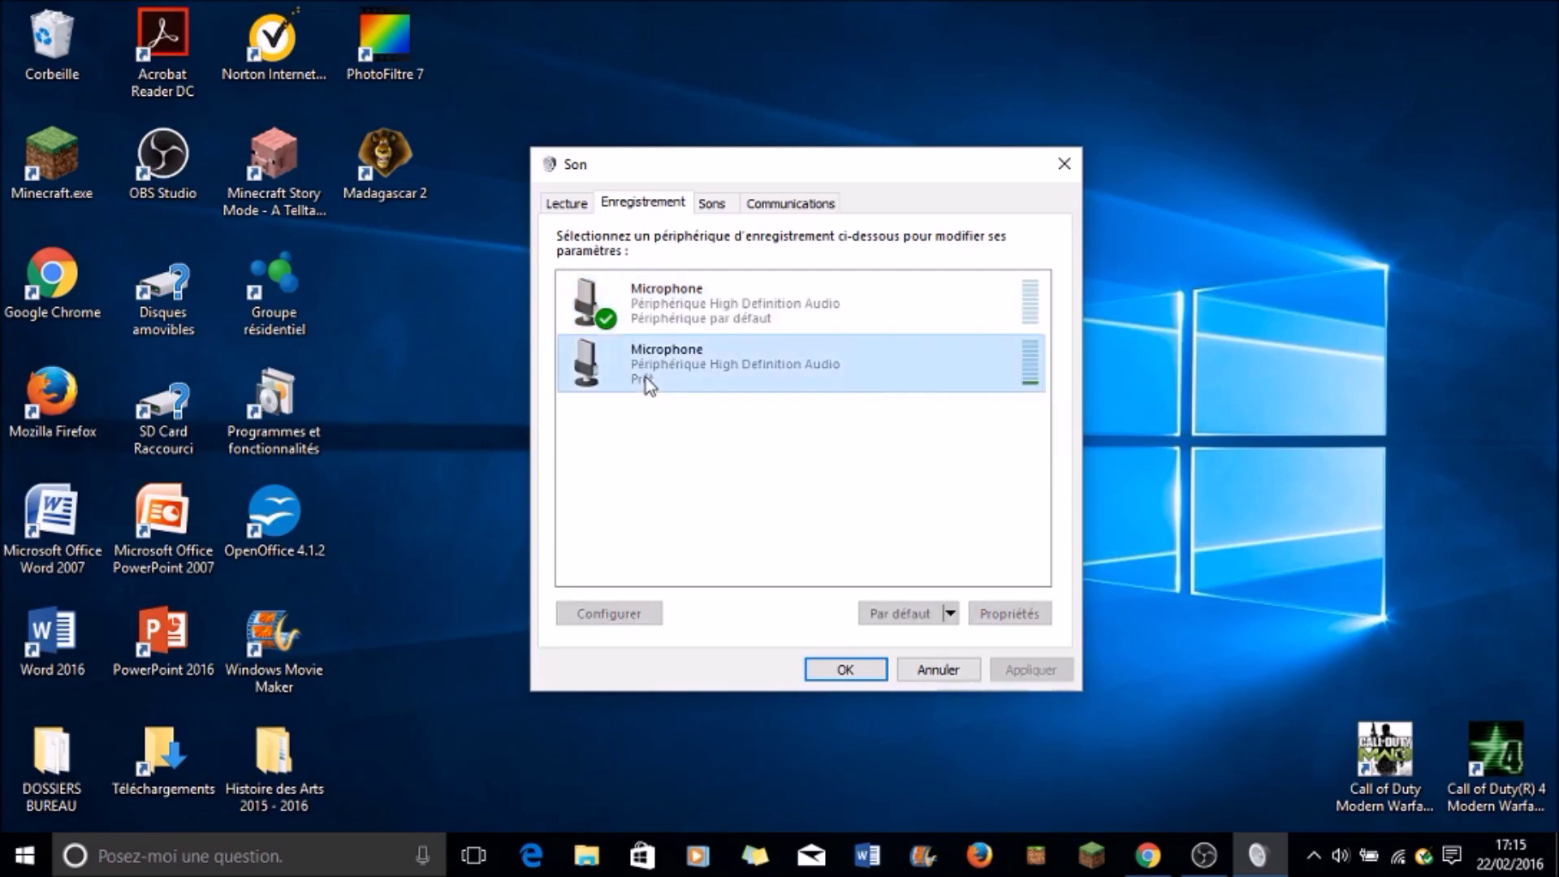
right_click(646, 377)
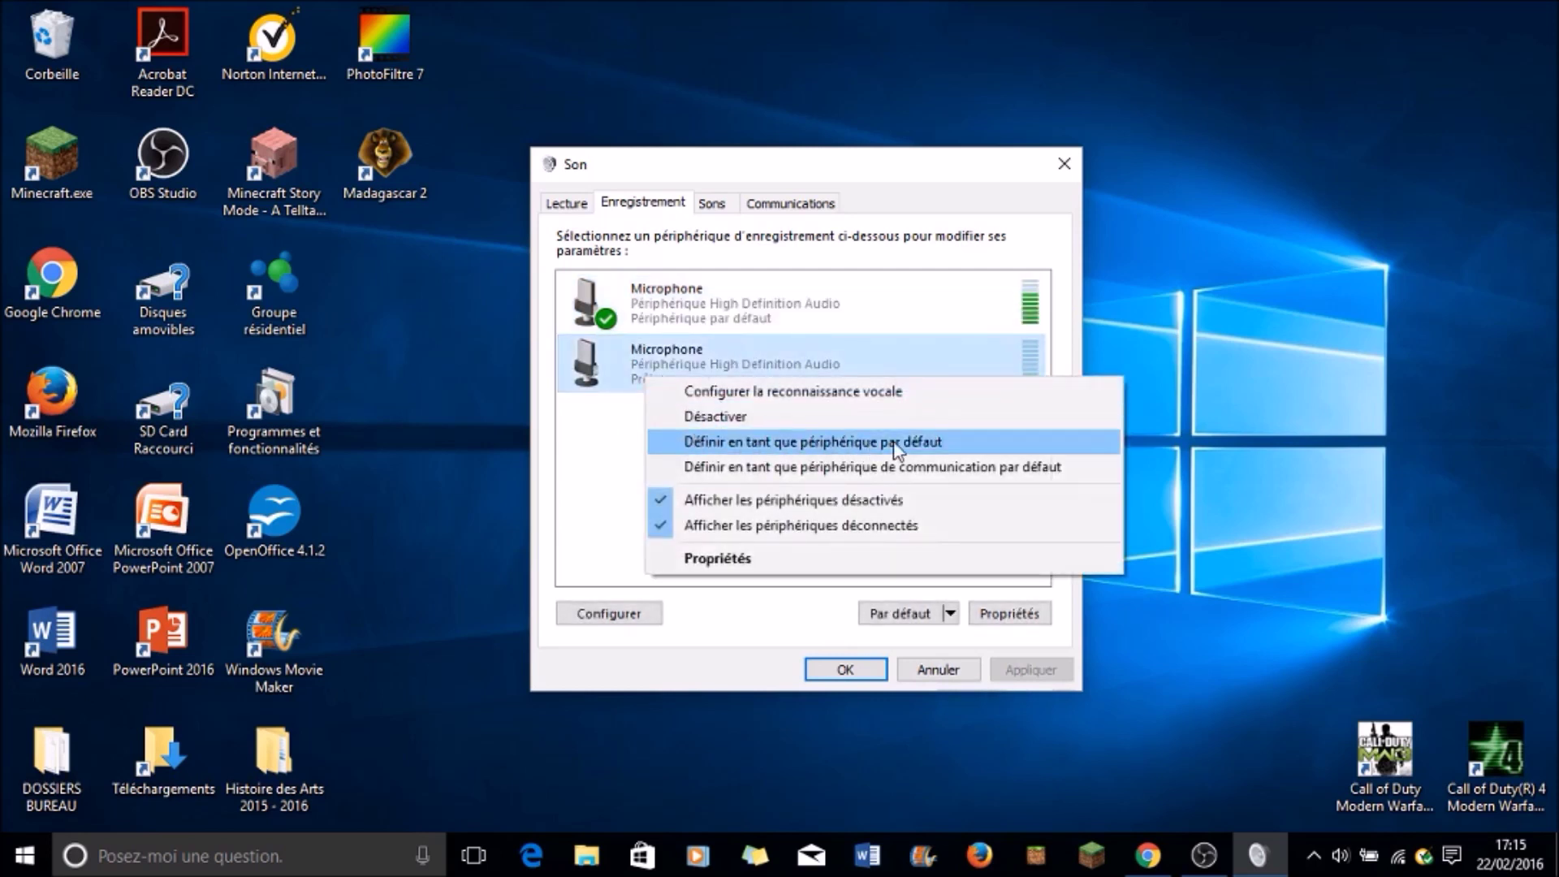
left_click(591, 435)
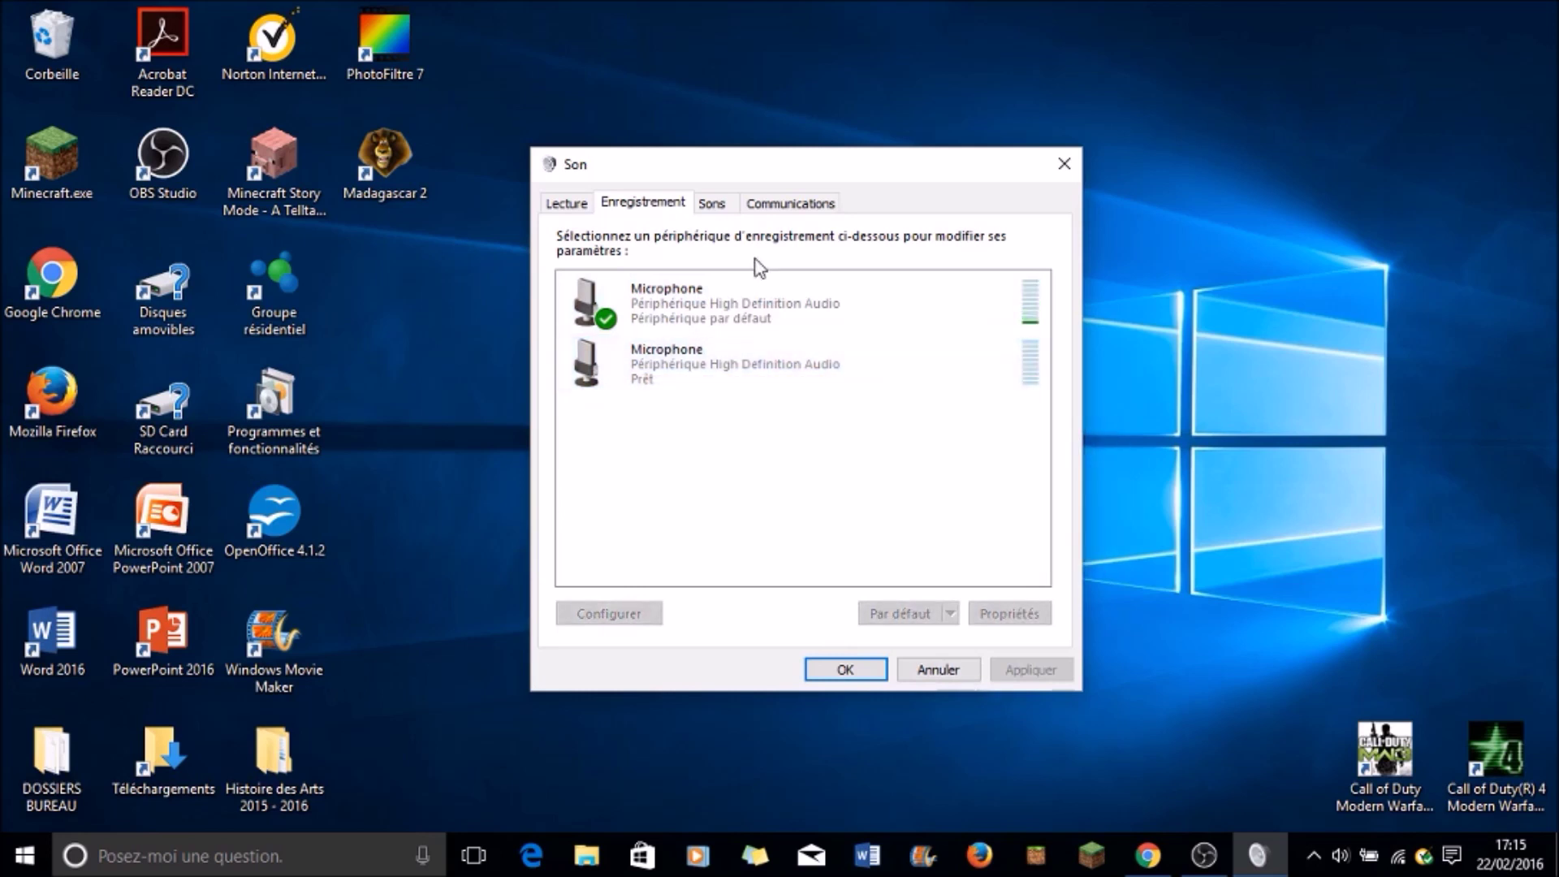
left_click(791, 306)
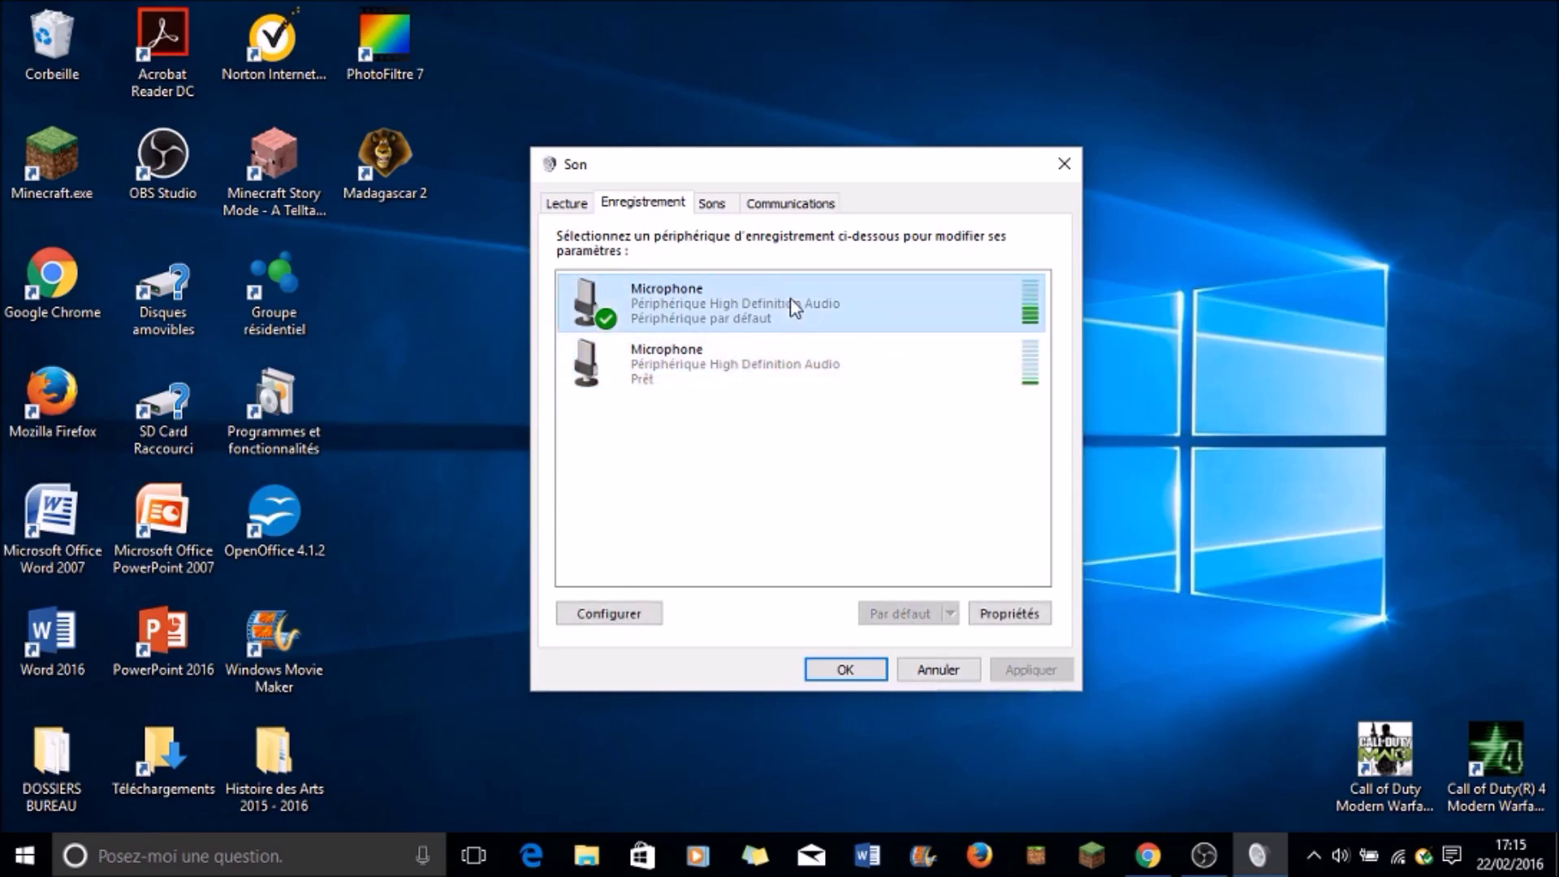
left_click(707, 371)
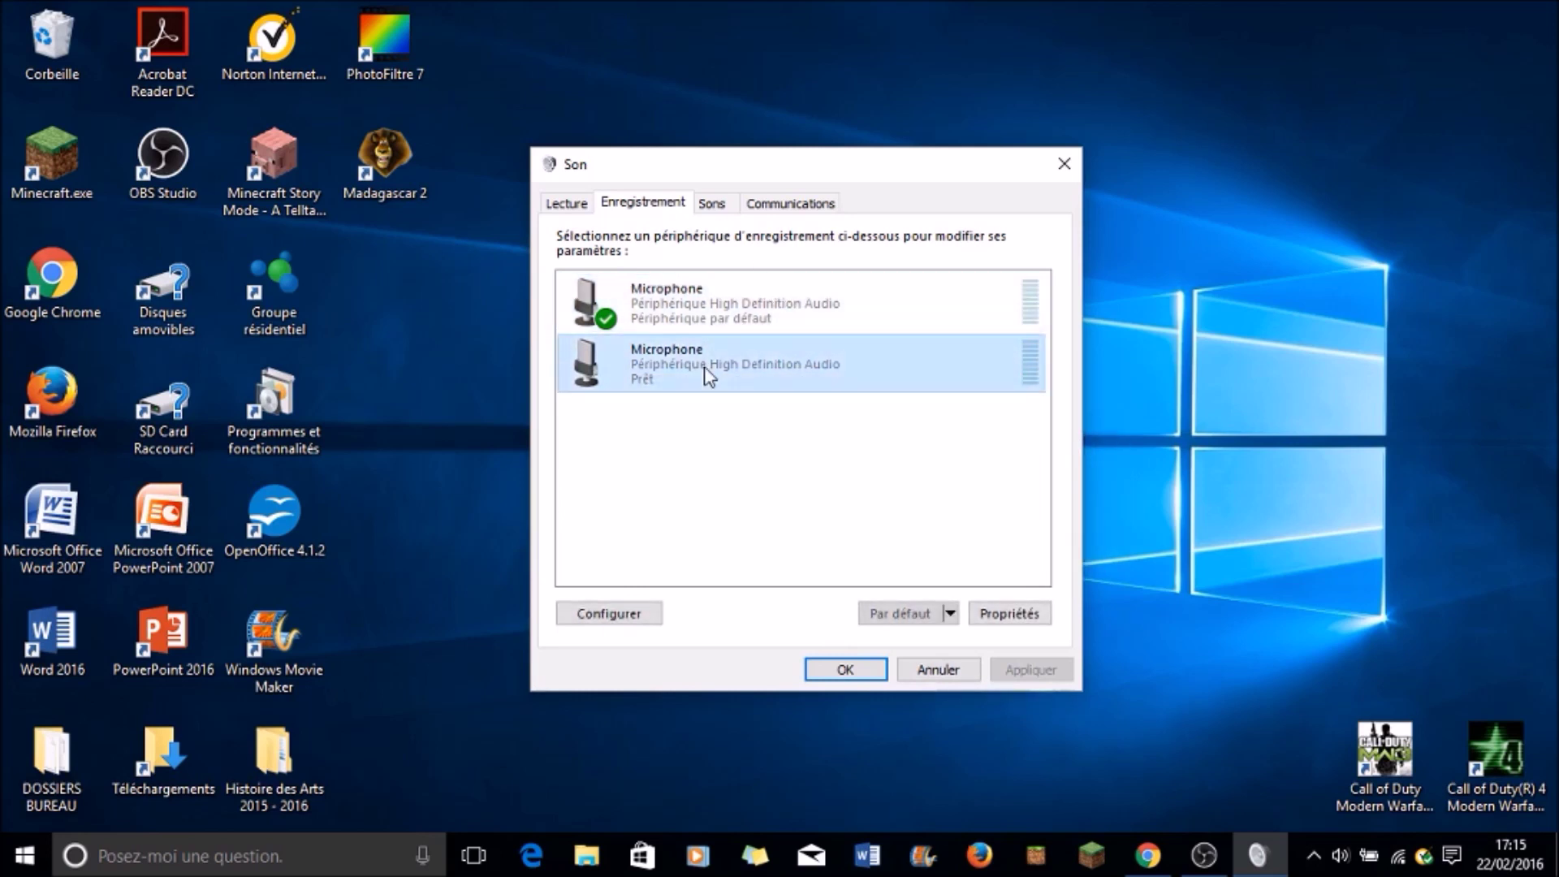
right_click(747, 372)
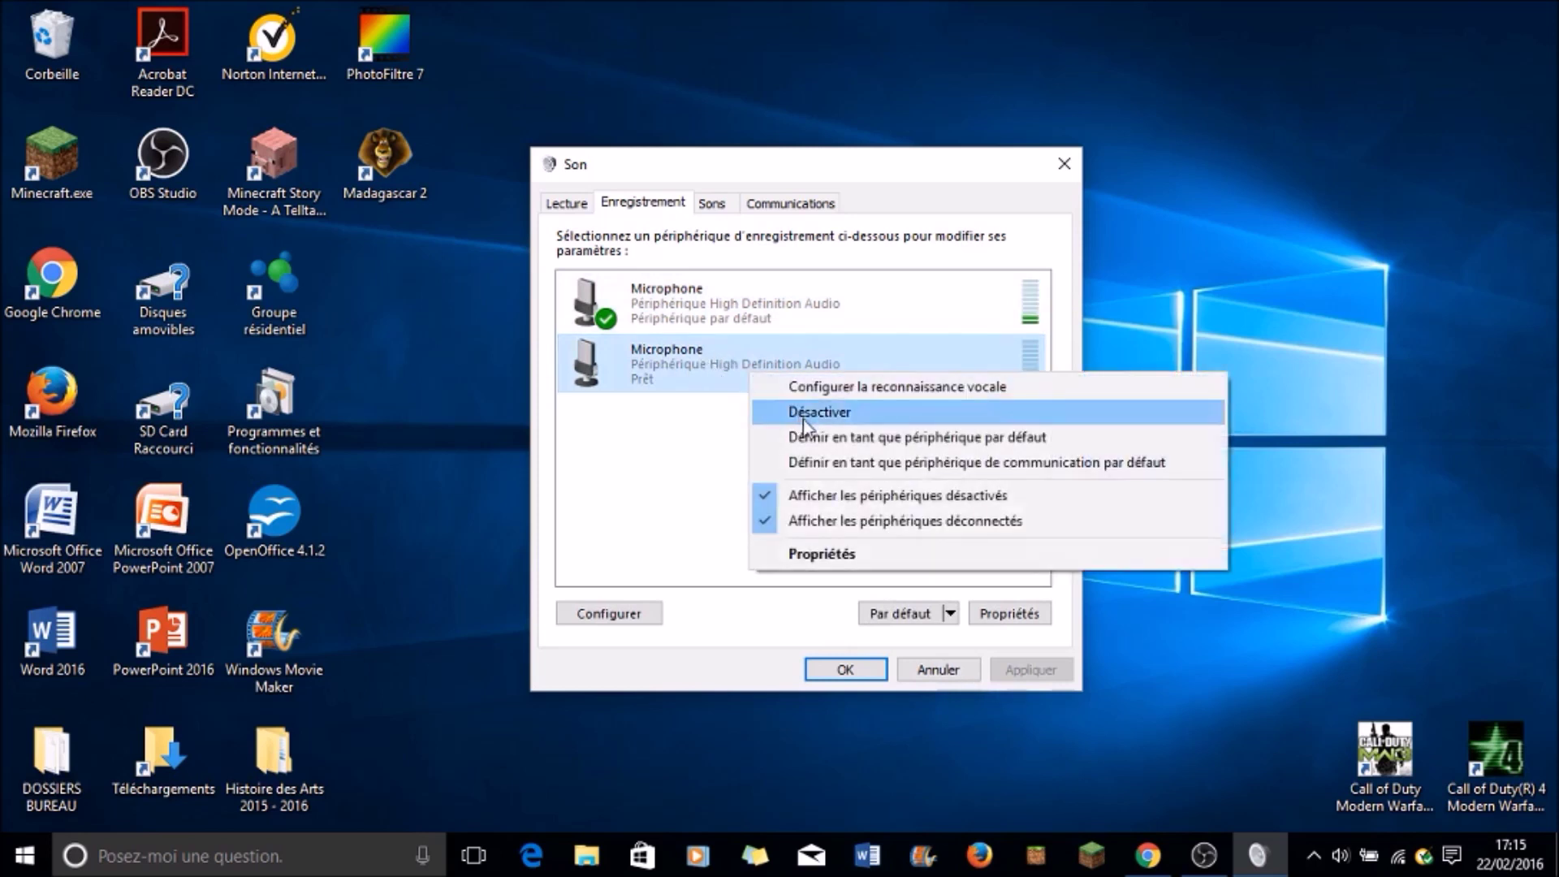
left_click(662, 467)
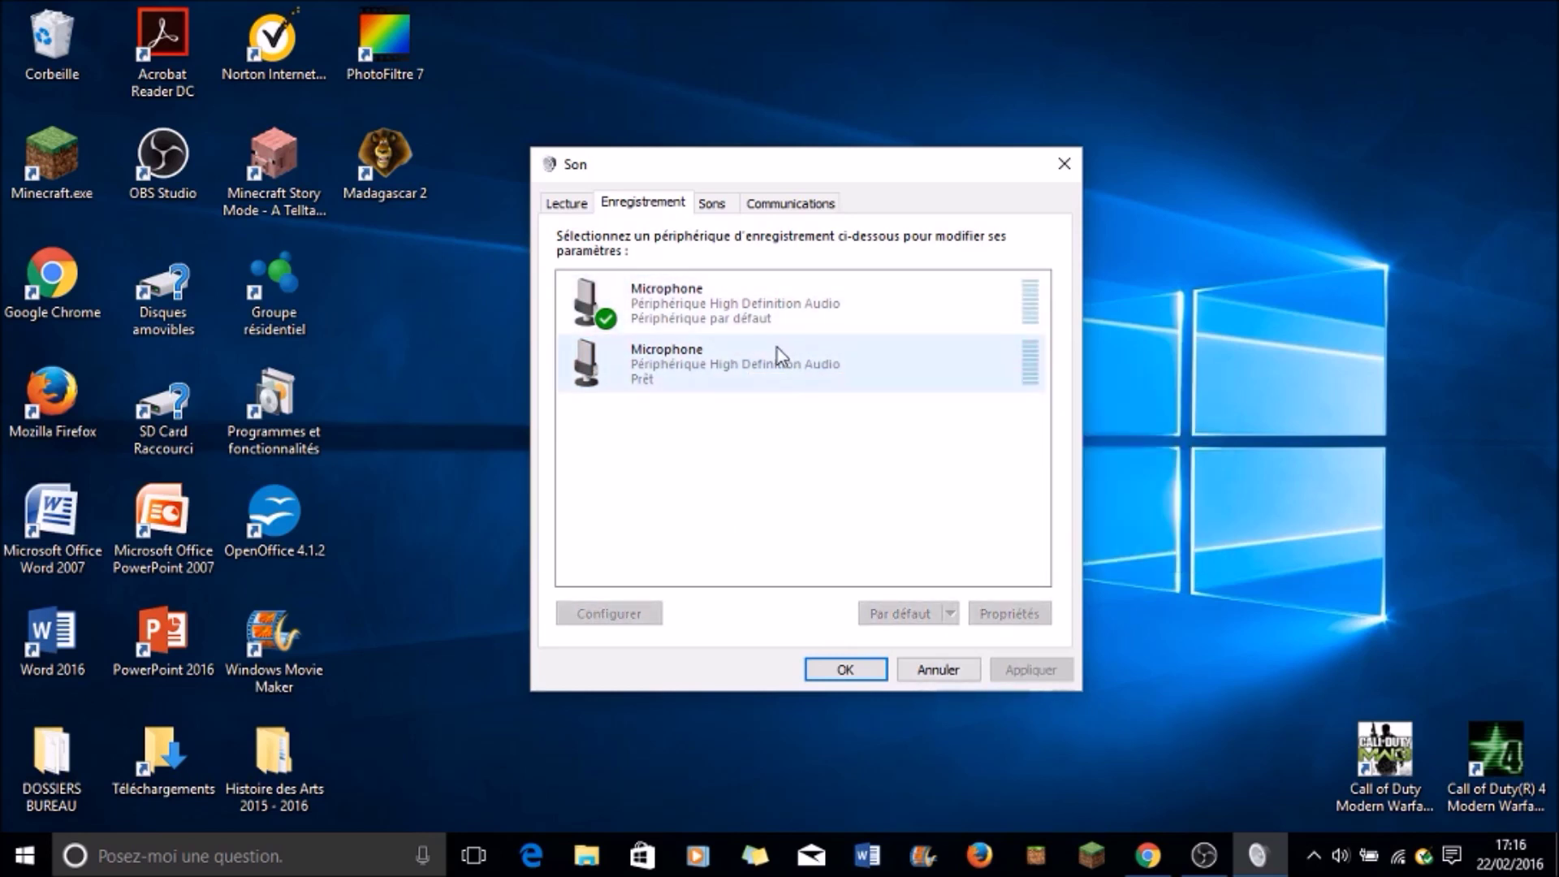
left_click(687, 318)
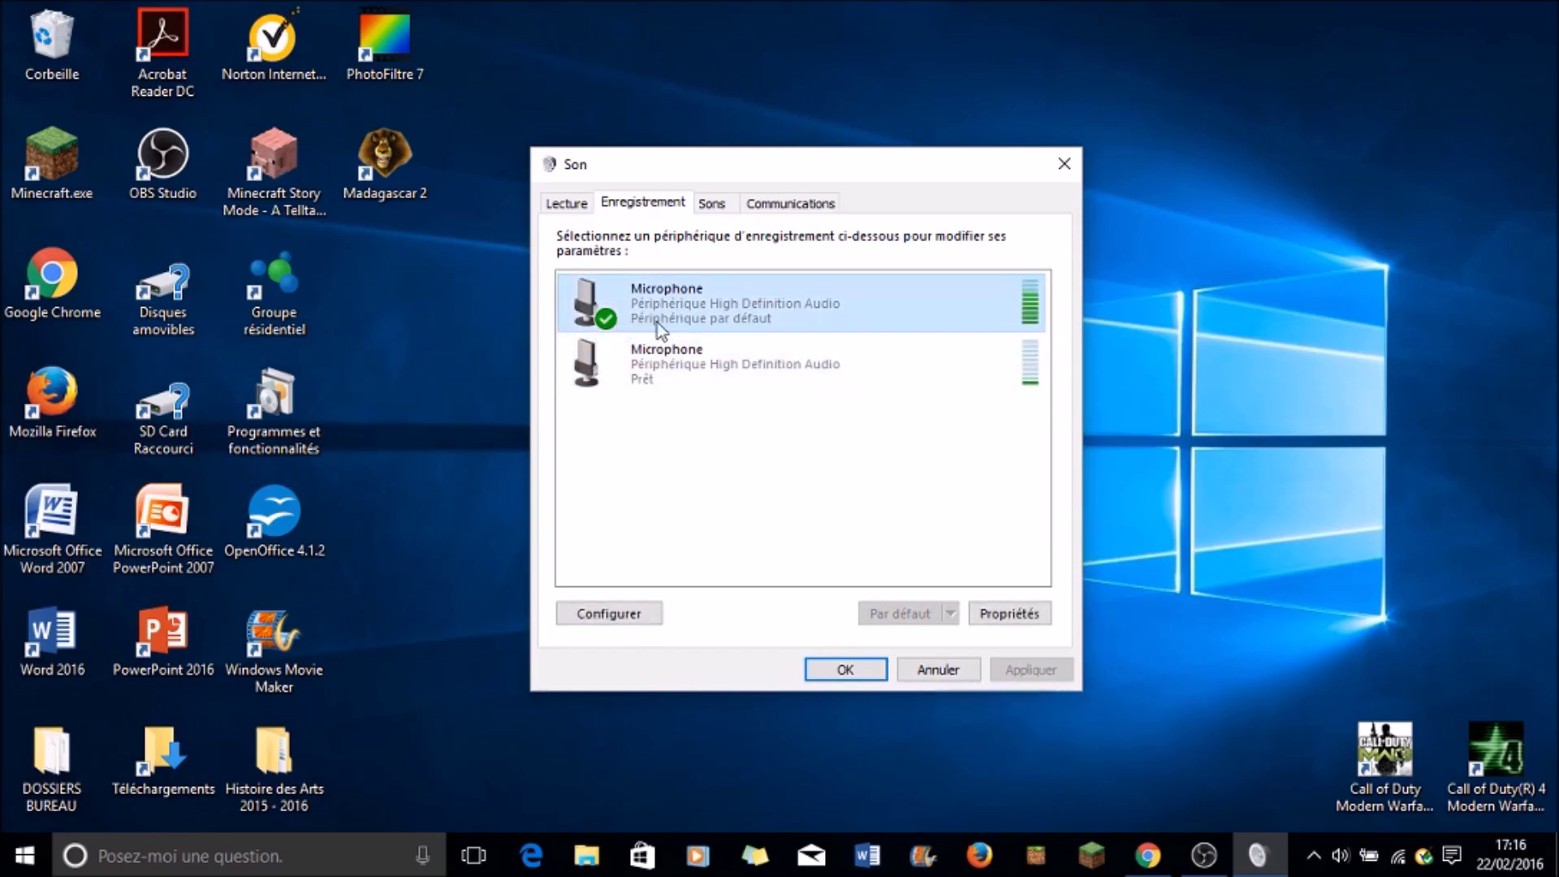
Switch back to OBS and select Par Défaut for the micro/auxiliary audio device in the audio settings
left_click(1205, 855)
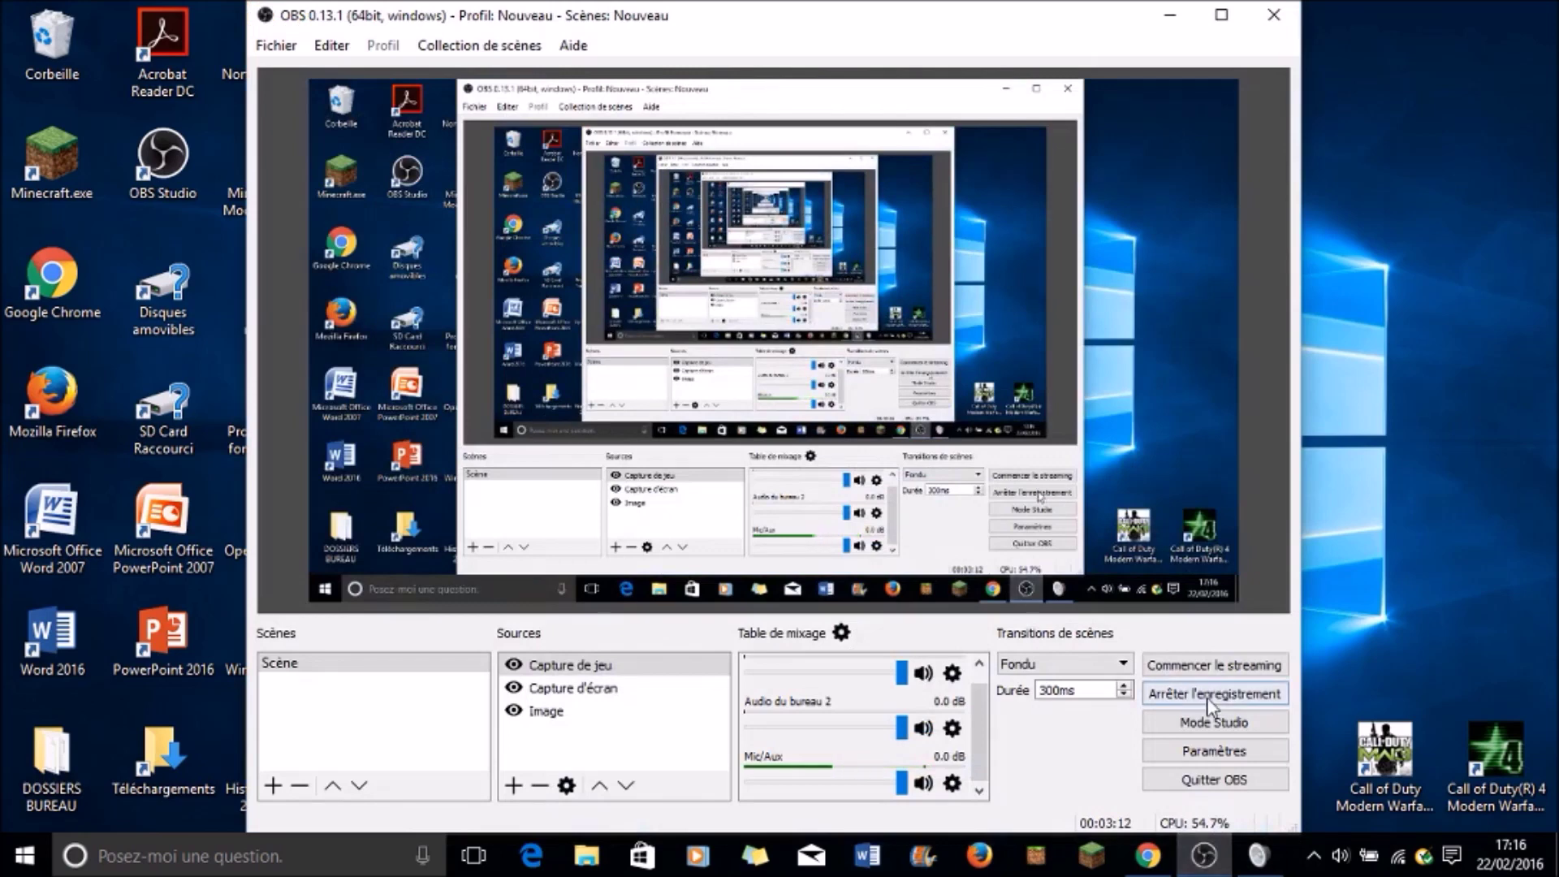
left_click(1187, 757)
left_click(362, 275)
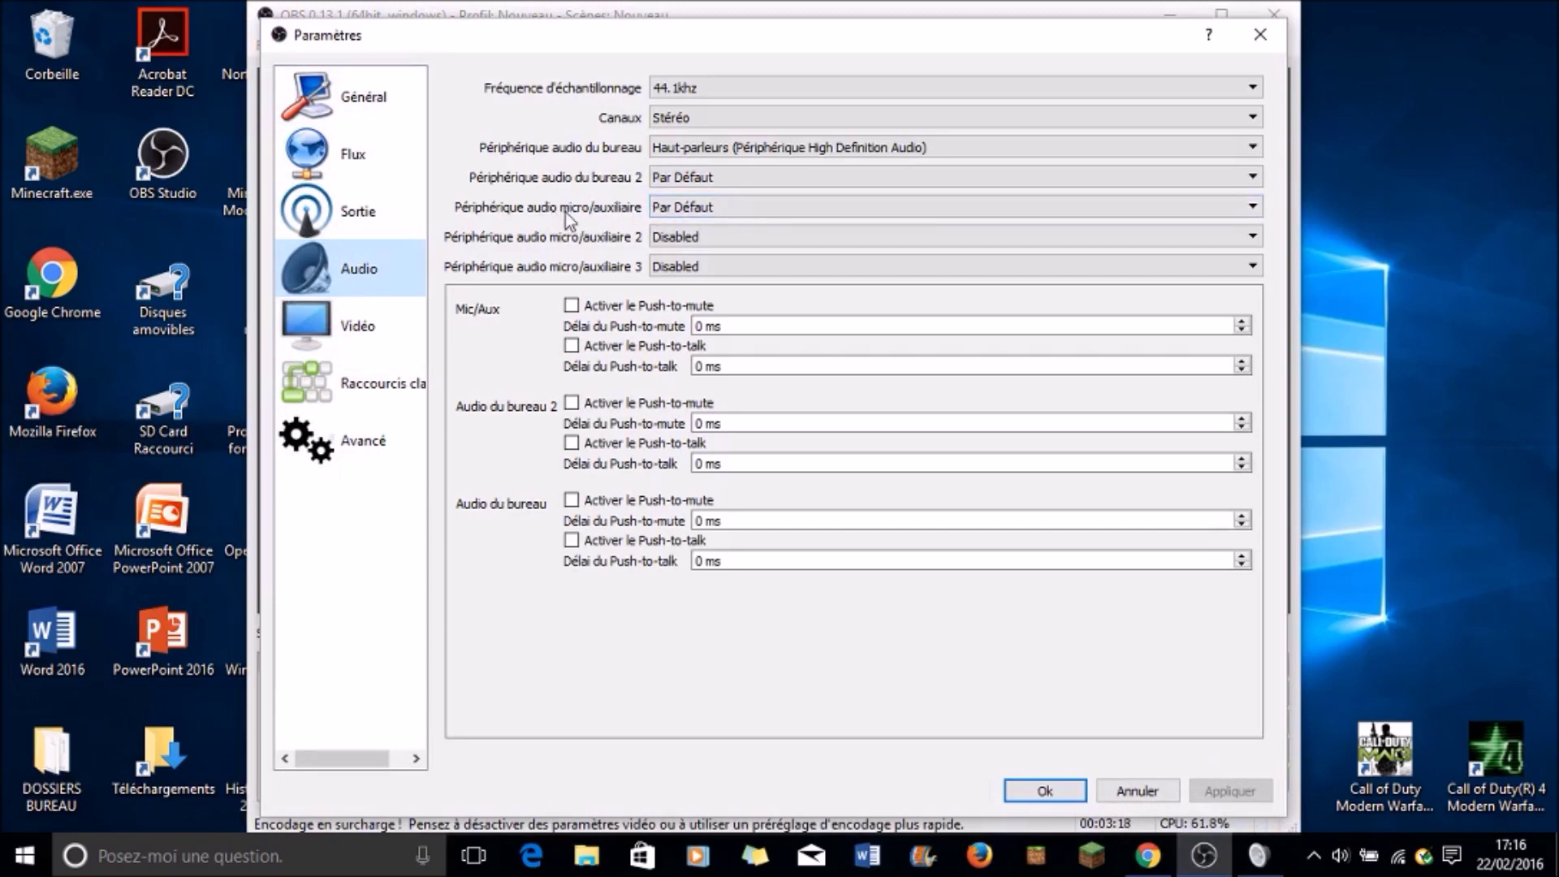
left_click(682, 208)
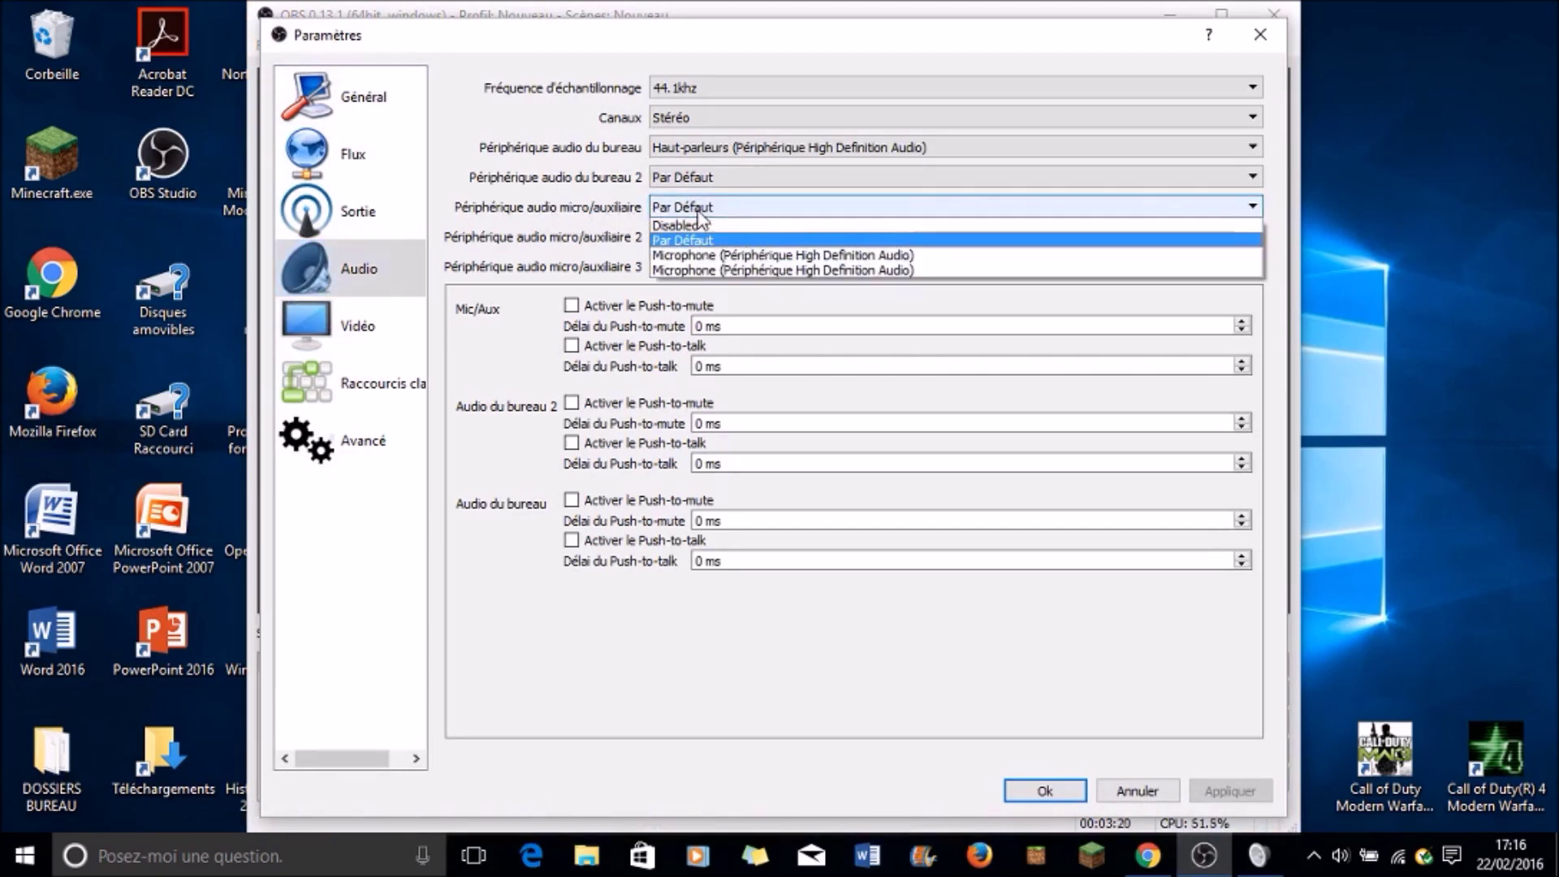
left_click(704, 242)
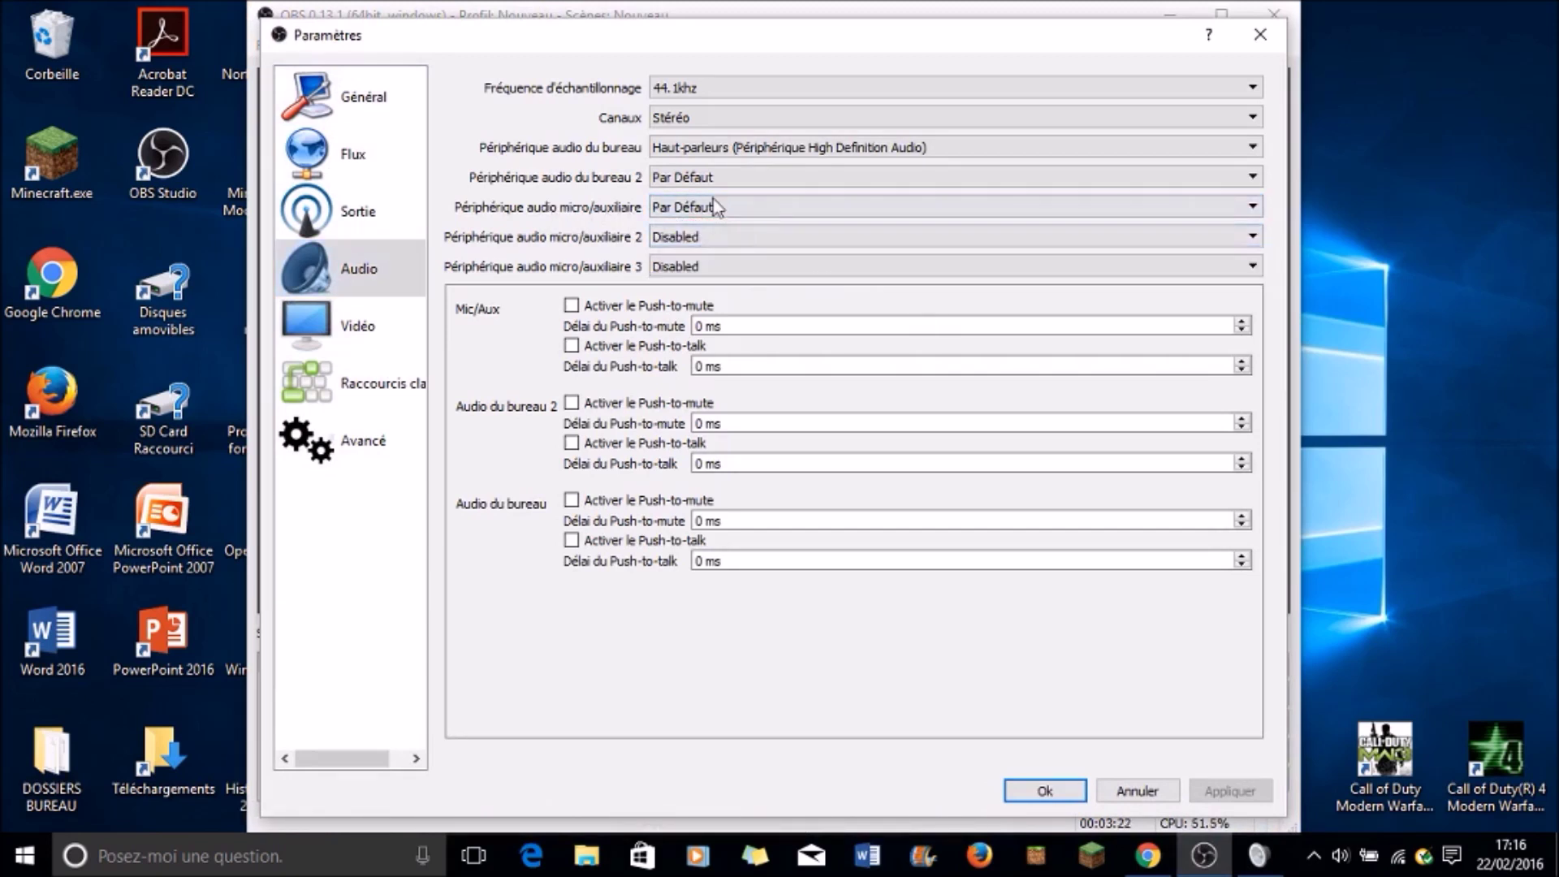
Accept the OBS audio settings, minimize OBS and select the default microphone in the Windows Sound dialog
left_click(1045, 791)
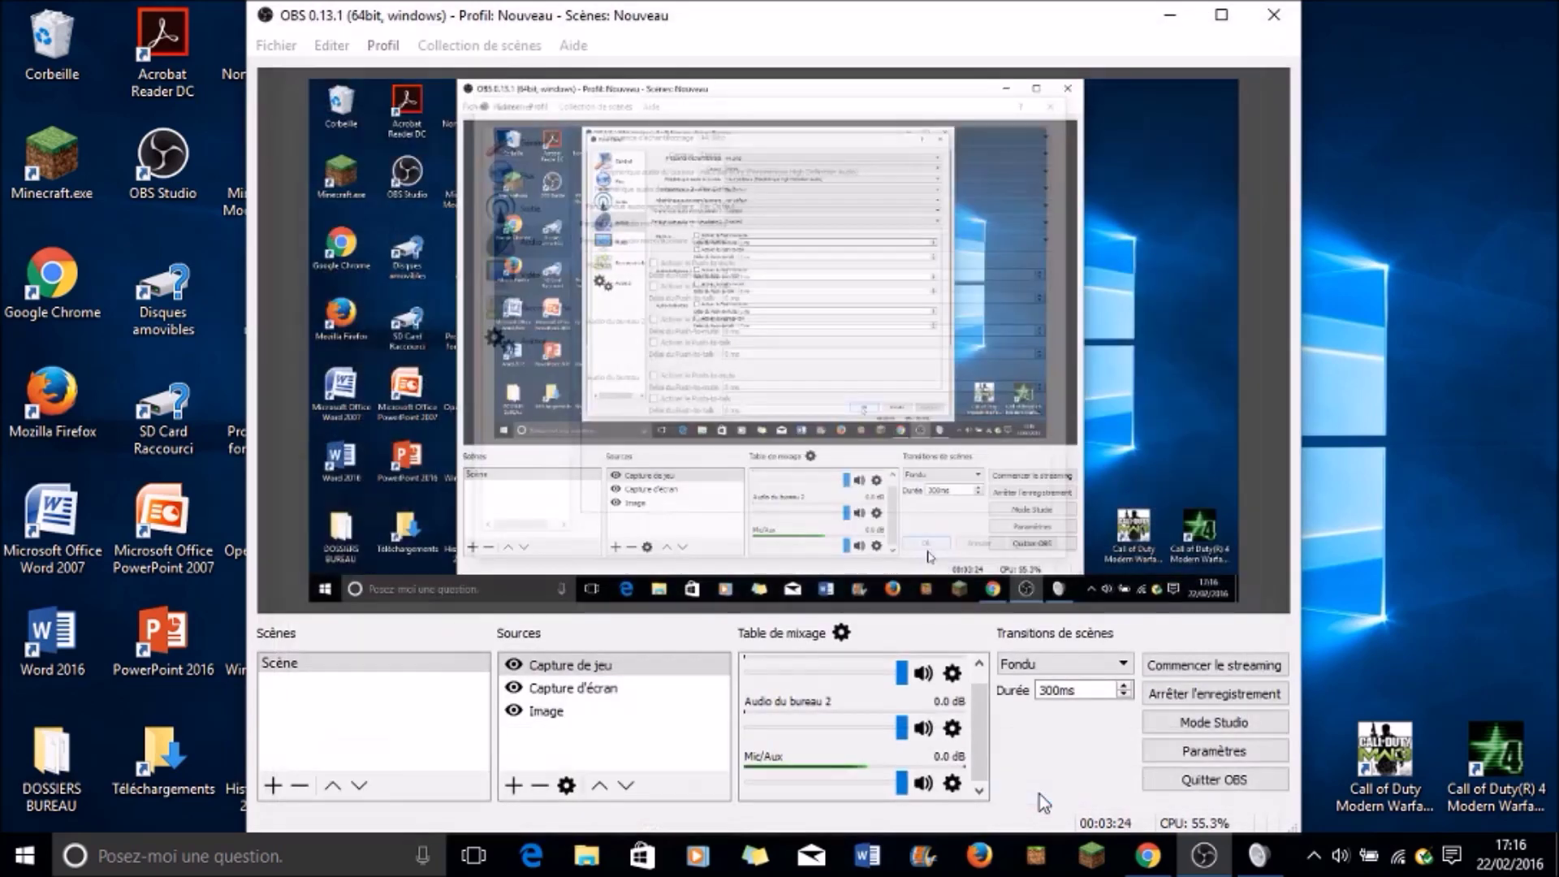
left_click(1169, 14)
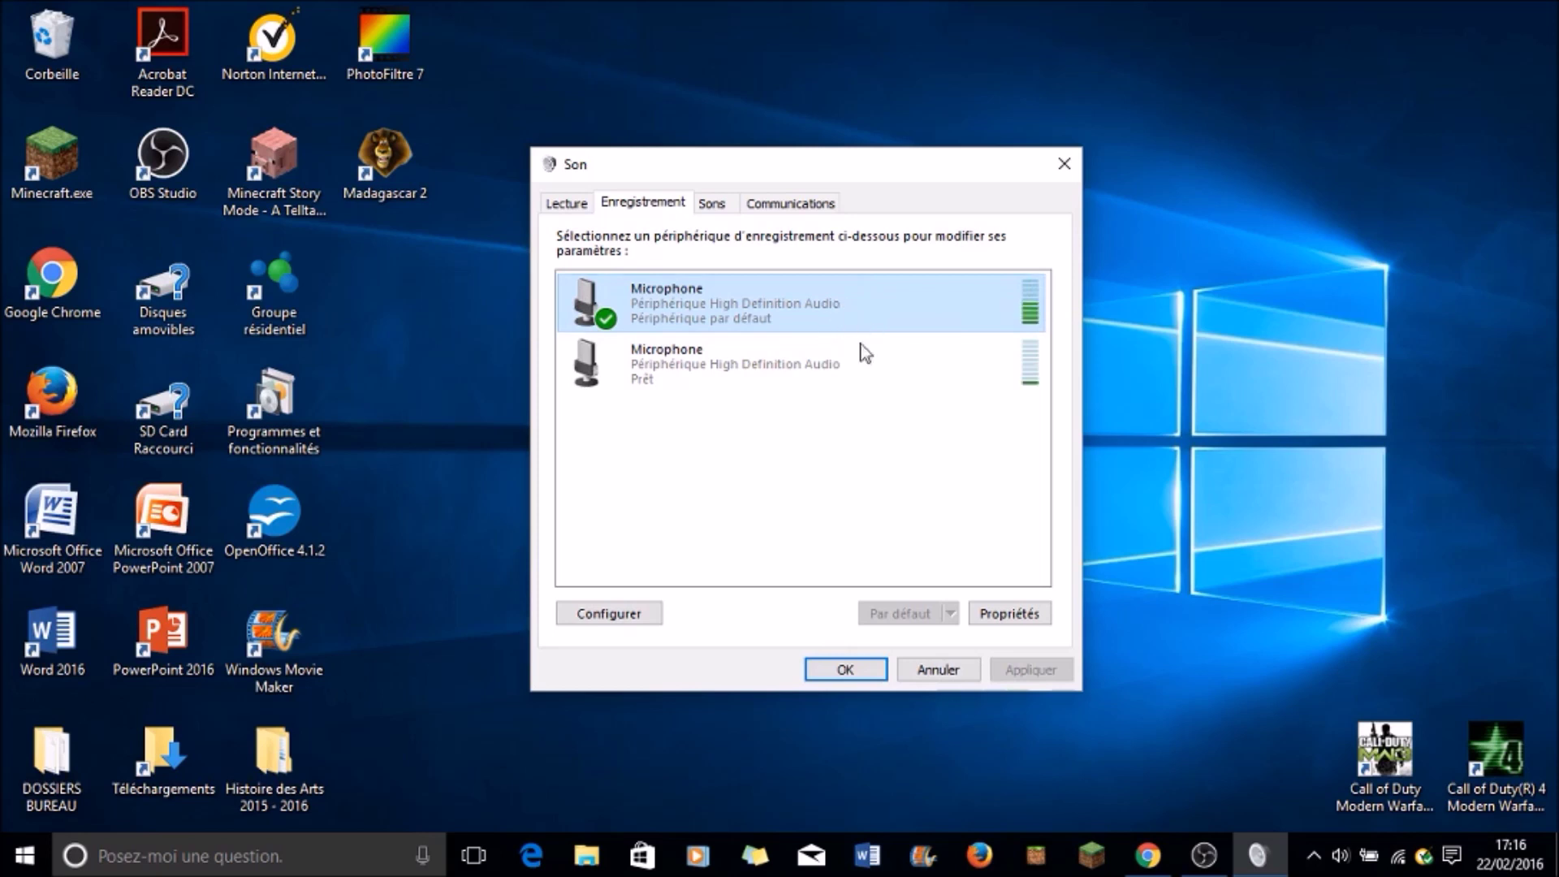
left_click(787, 379)
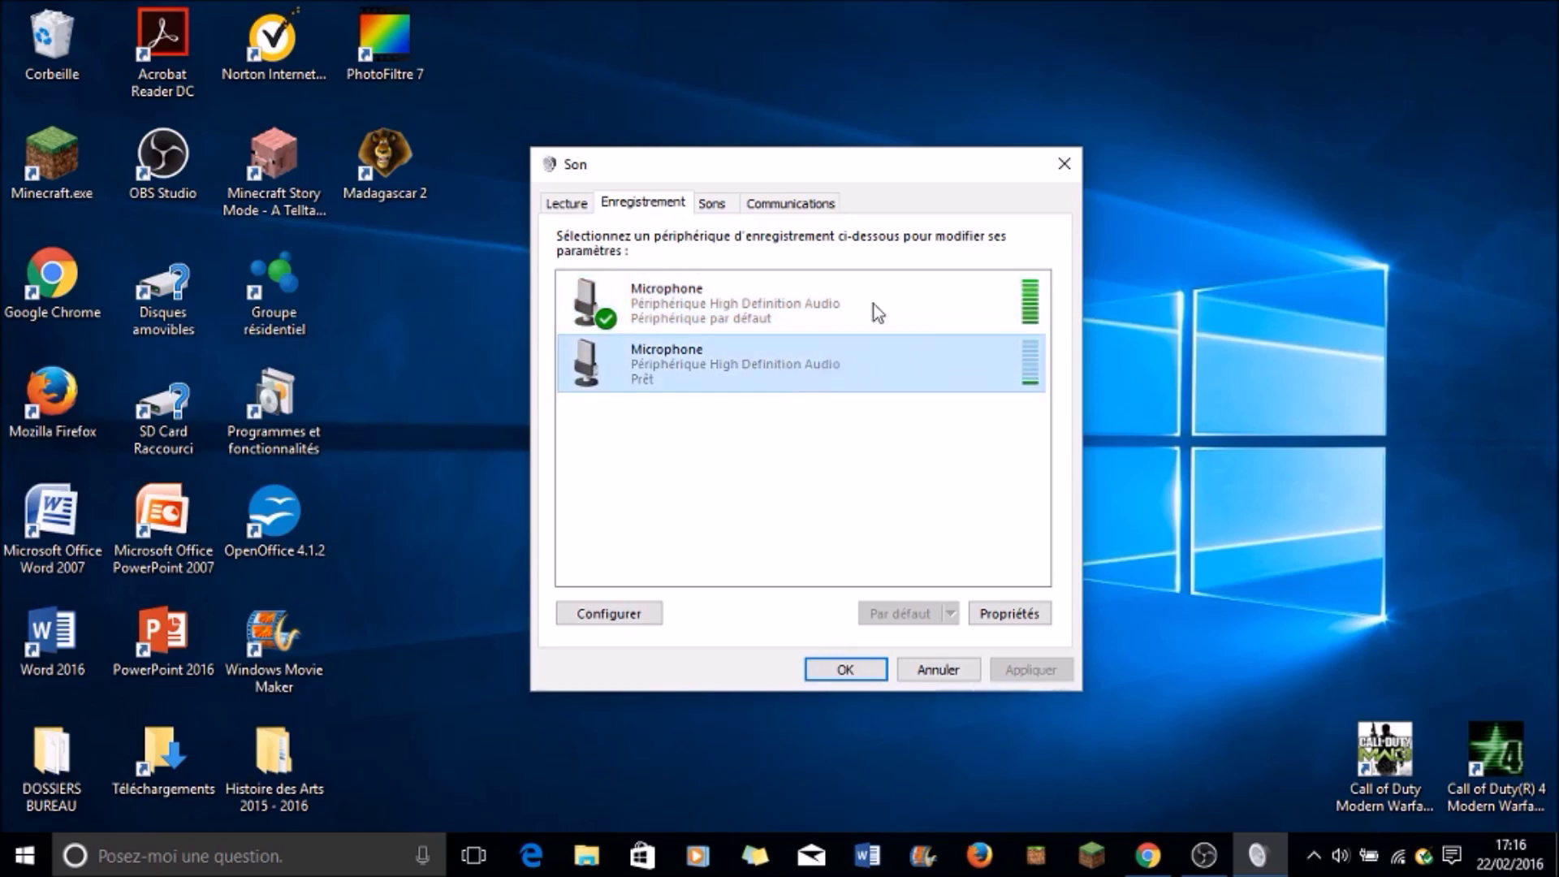
left_click(744, 388)
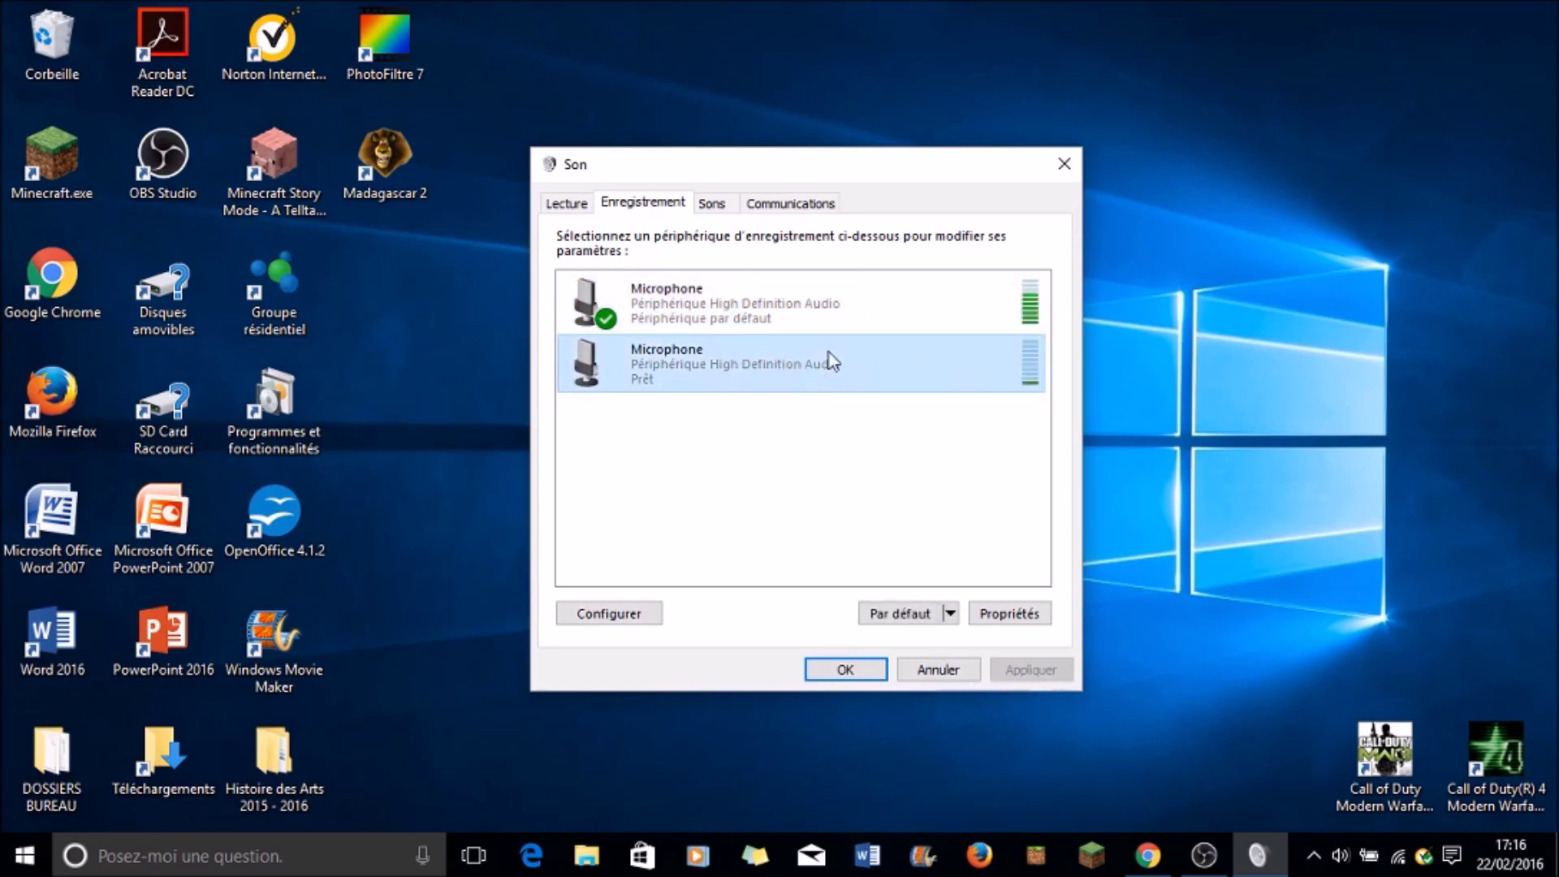
left_click(845, 323)
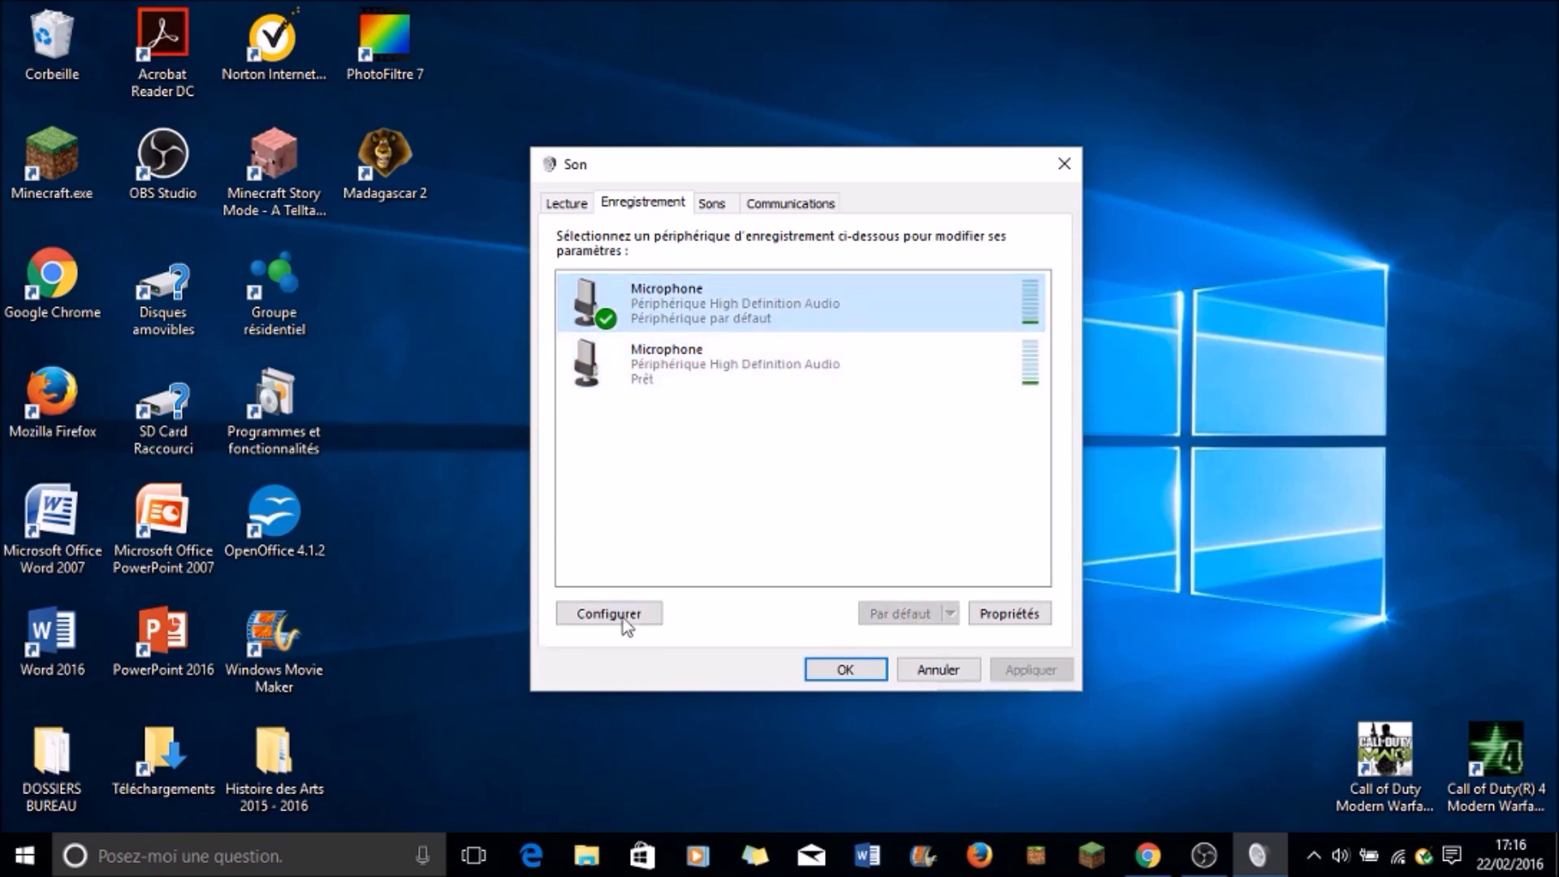
Set the default microphone's level to 100 and its amplification to +30.0 dB in its properties, and accept the changes
left_click(1007, 613)
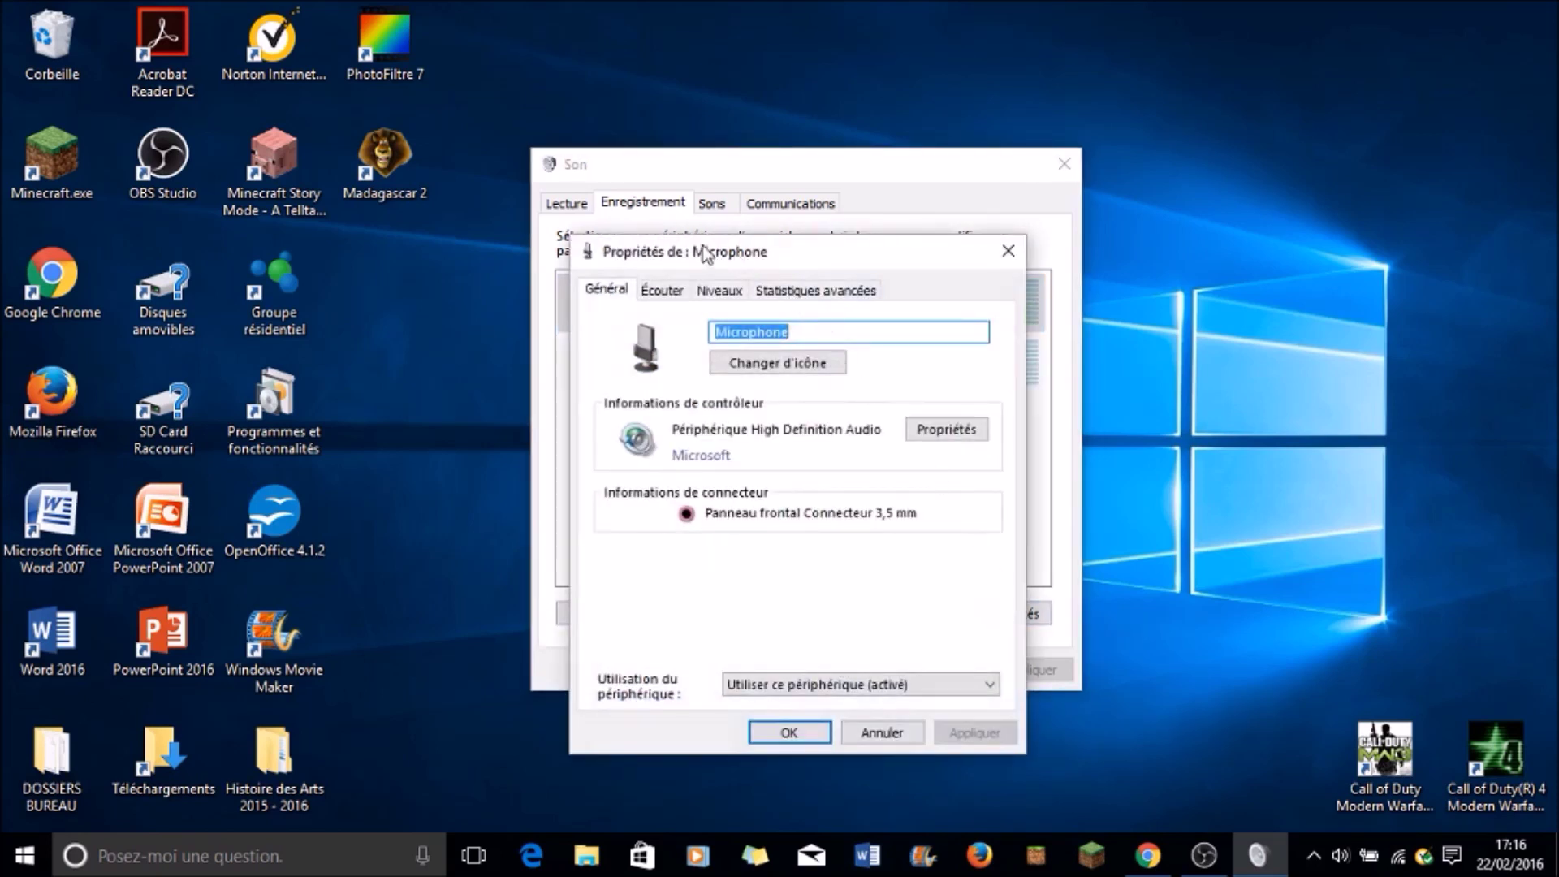
left_click(720, 292)
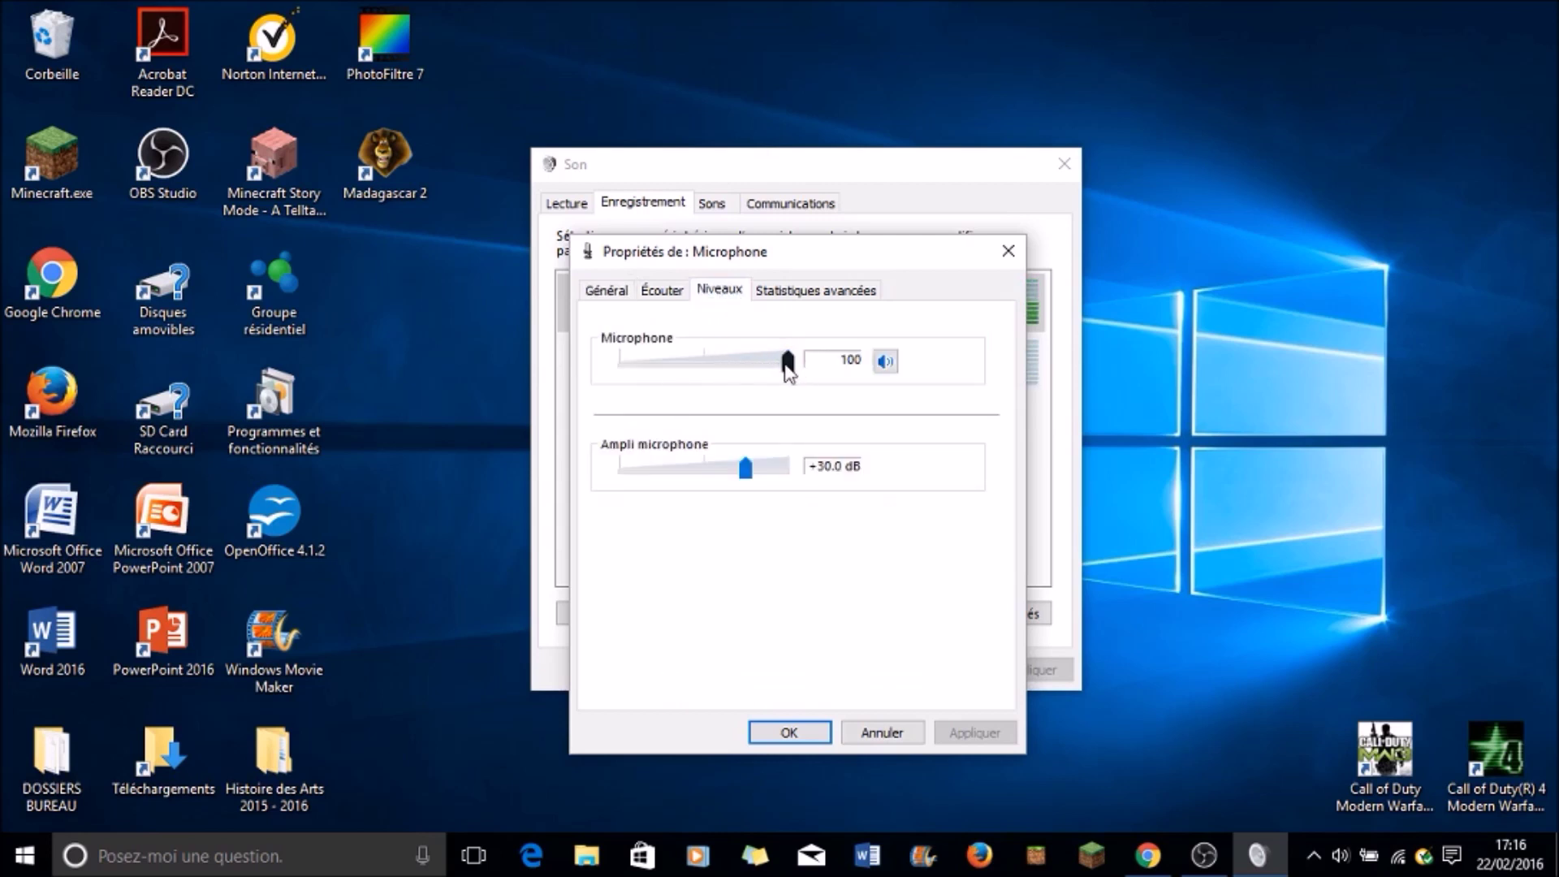
left_click_drag(746, 368, 795, 358)
left_click_drag(743, 467, 722, 471)
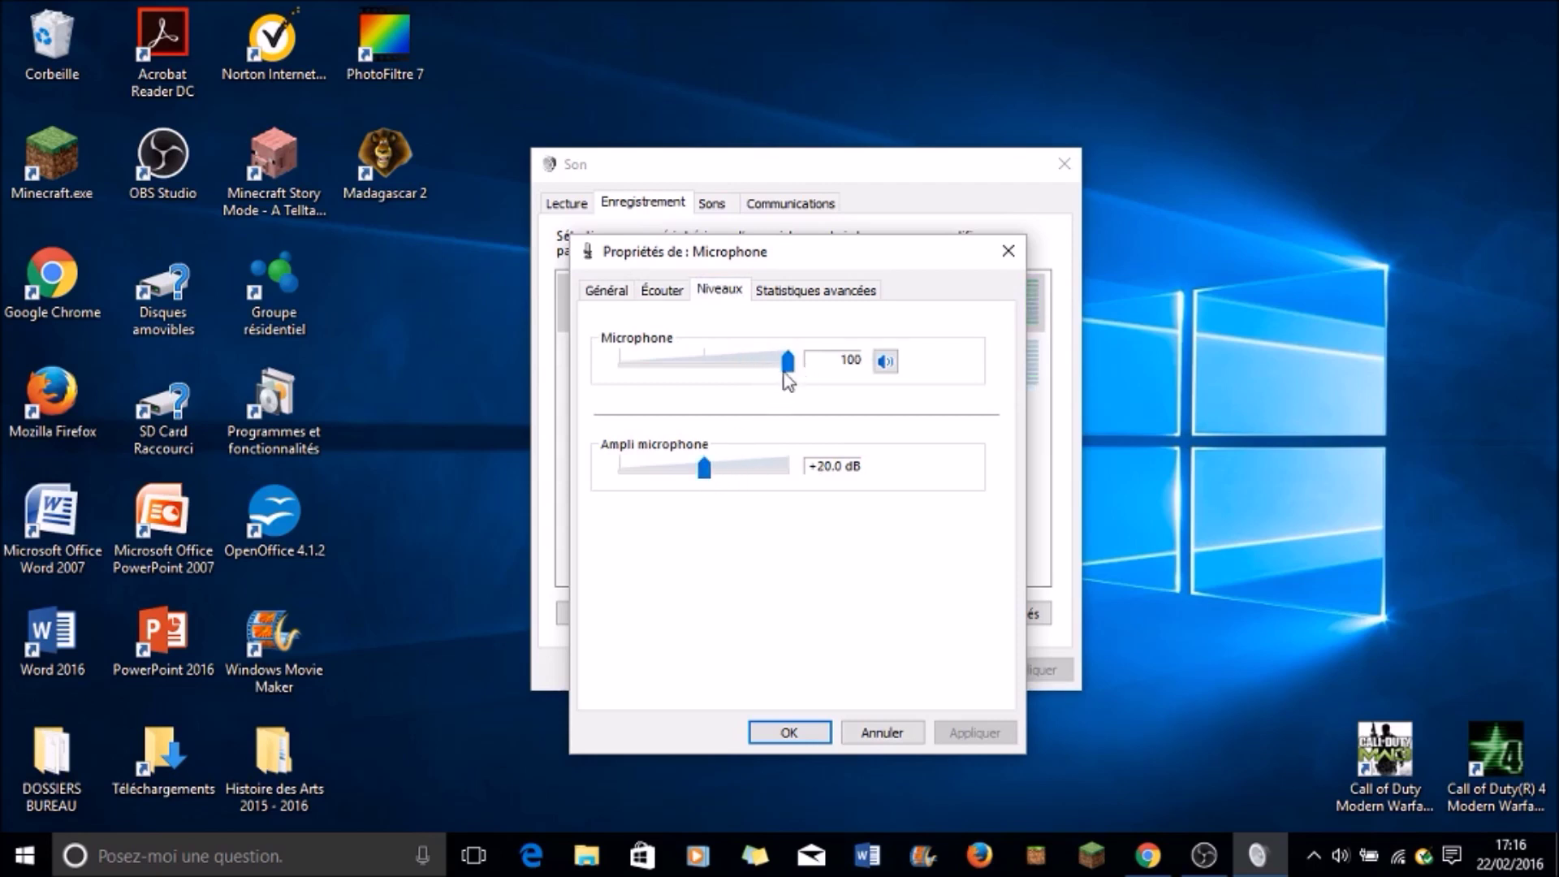
left_click_drag(787, 362, 845, 361)
mouse_move(735, 479)
left_mouse_down()
mouse_move(816, 471)
mouse_move(747, 475)
left_mouse_up()
mouse_move(745, 478)
left_mouse_down()
mouse_move(705, 471)
mouse_move(746, 471)
left_mouse_up()
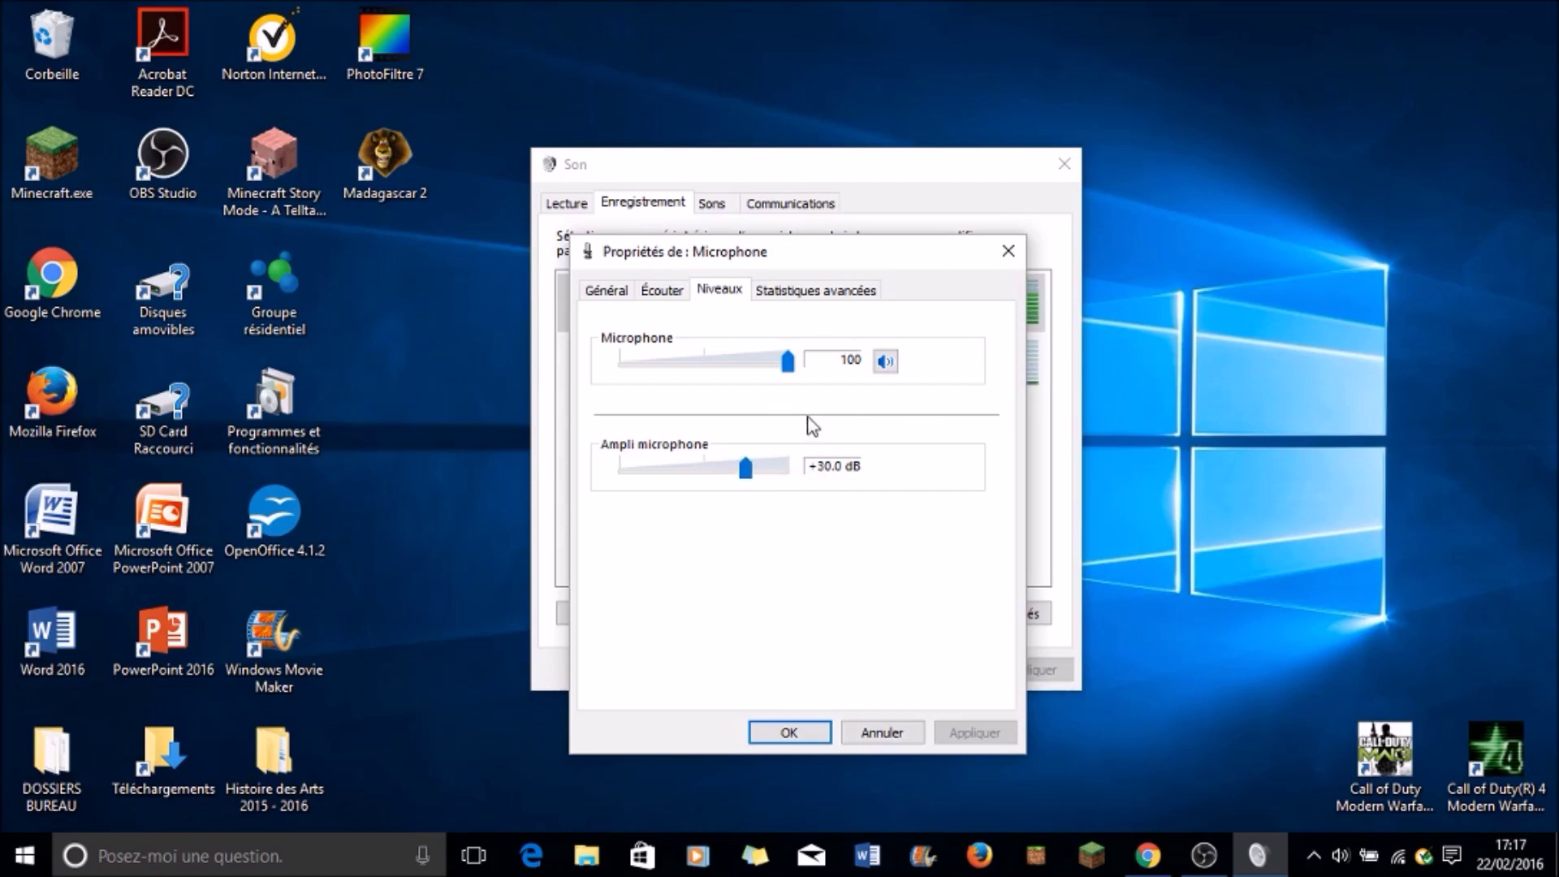
left_click(786, 728)
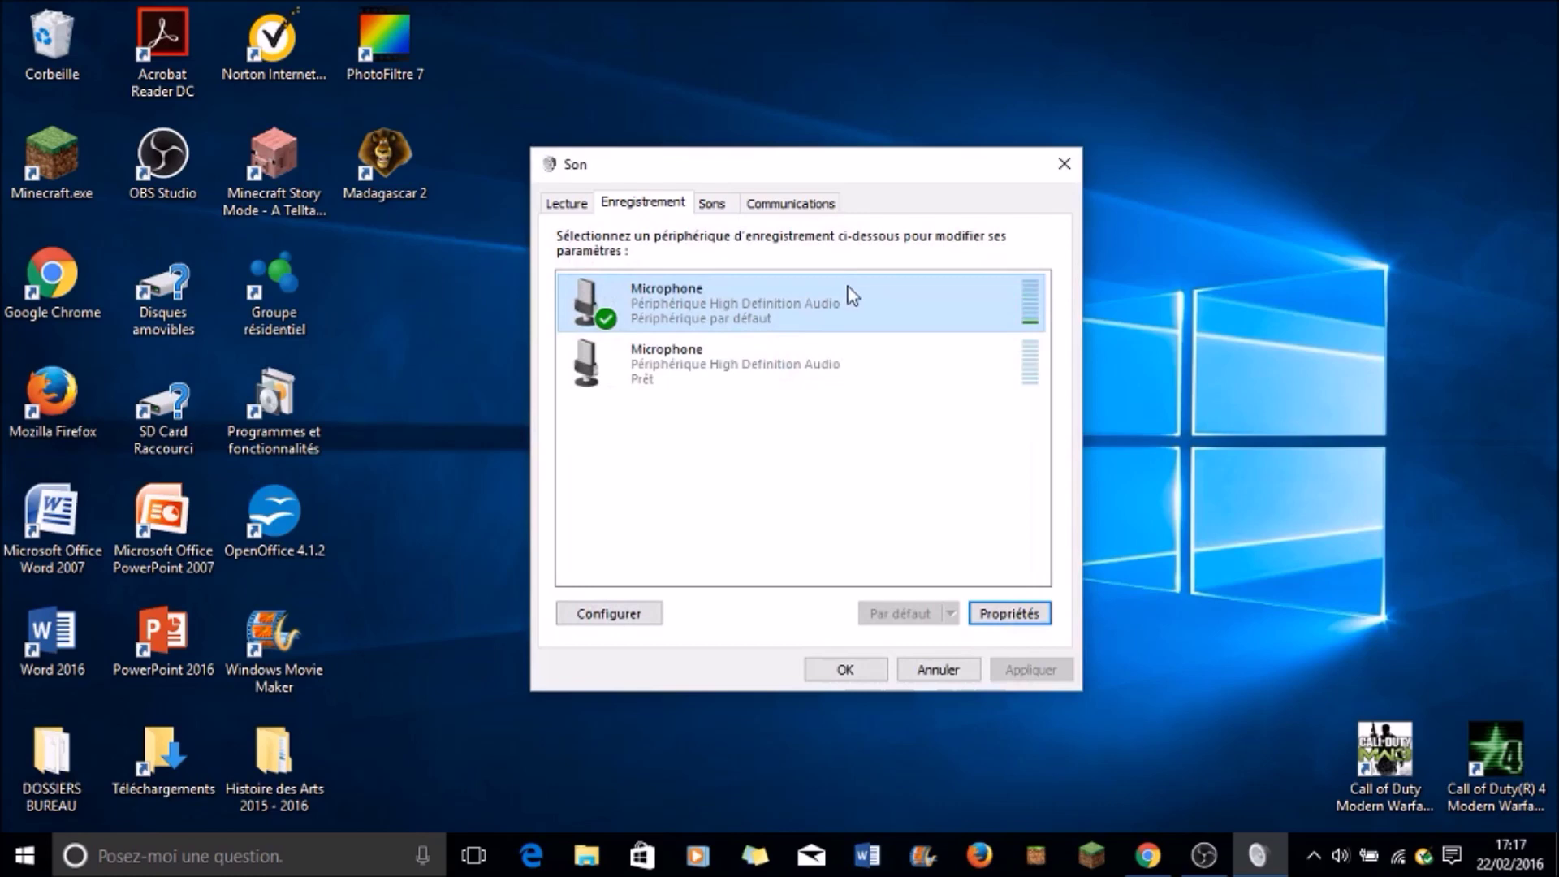
Try to configure the default microphone as type Autre with the Windows speech recognition microphone wizard
left_click(613, 616)
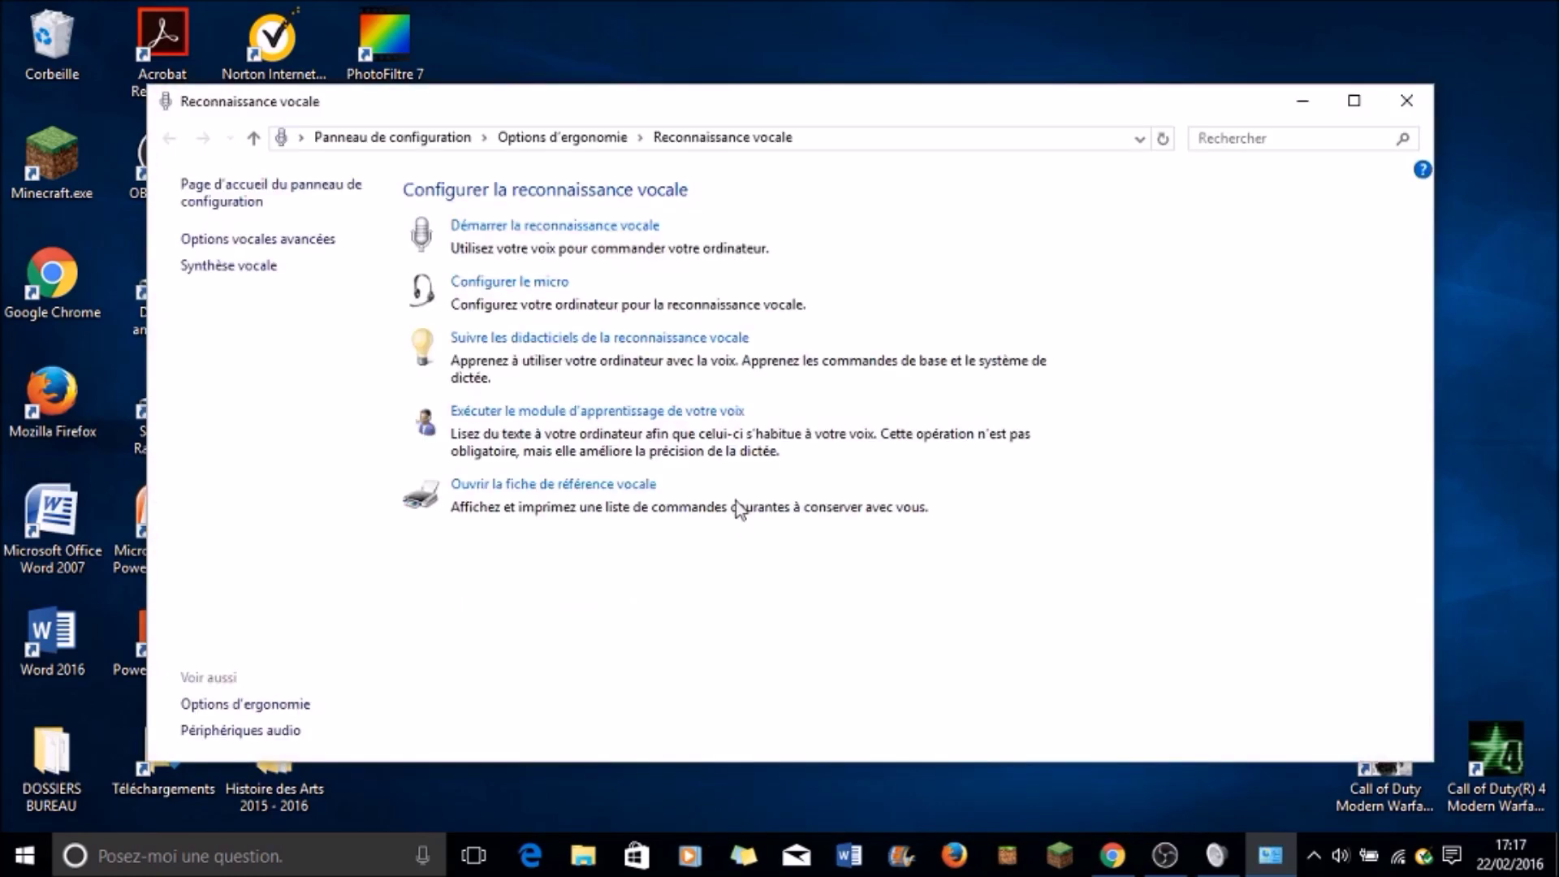
left_click(509, 285)
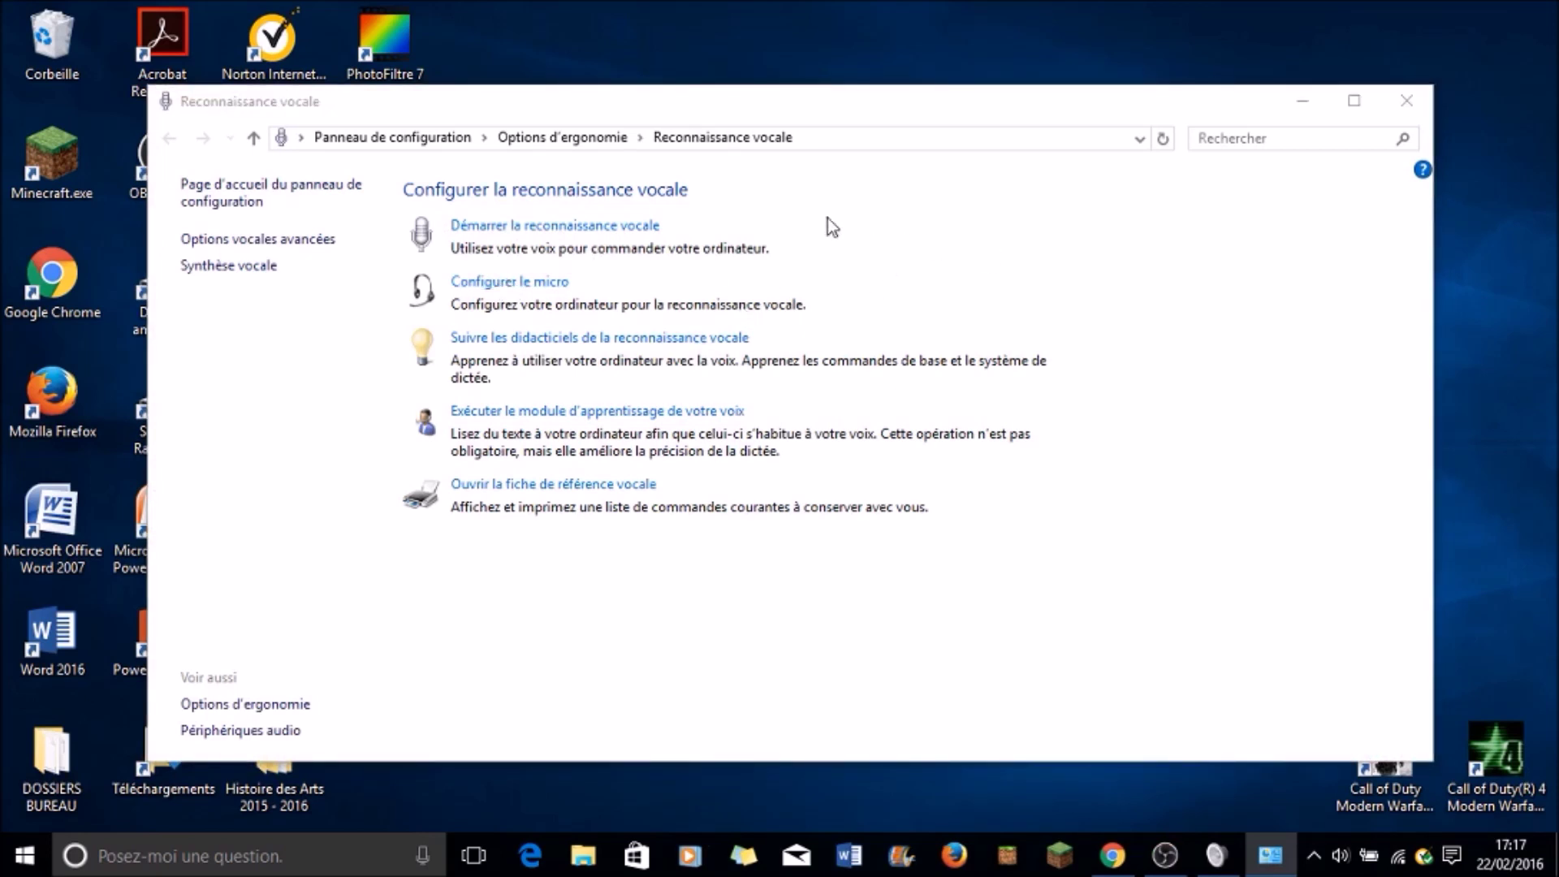
left_click(565, 403)
left_click(566, 476)
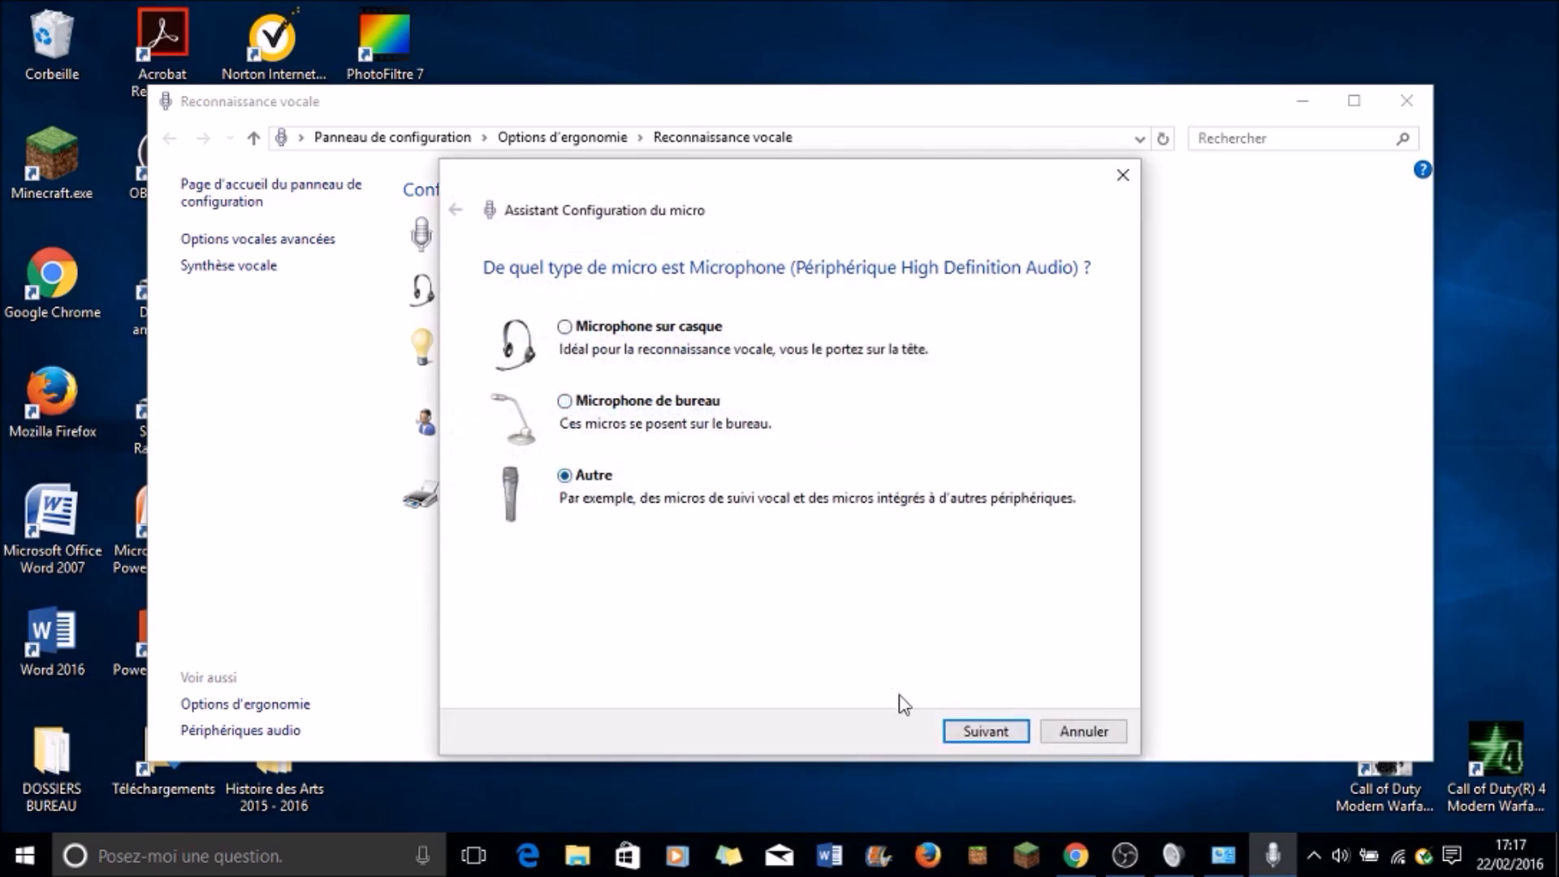
left_click(960, 729)
left_click(968, 728)
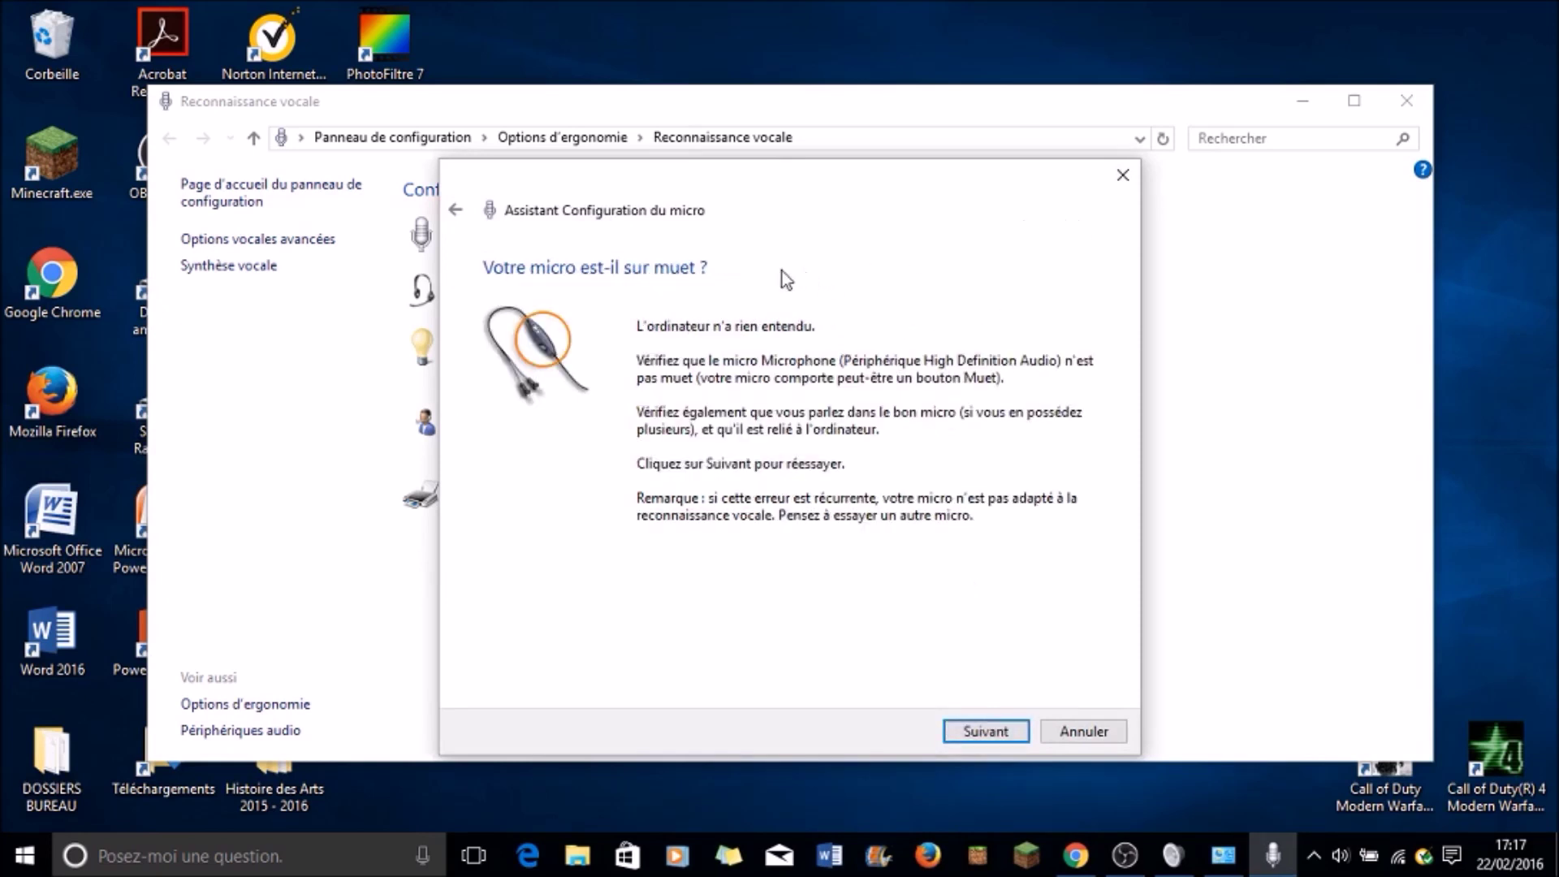
left_click(994, 738)
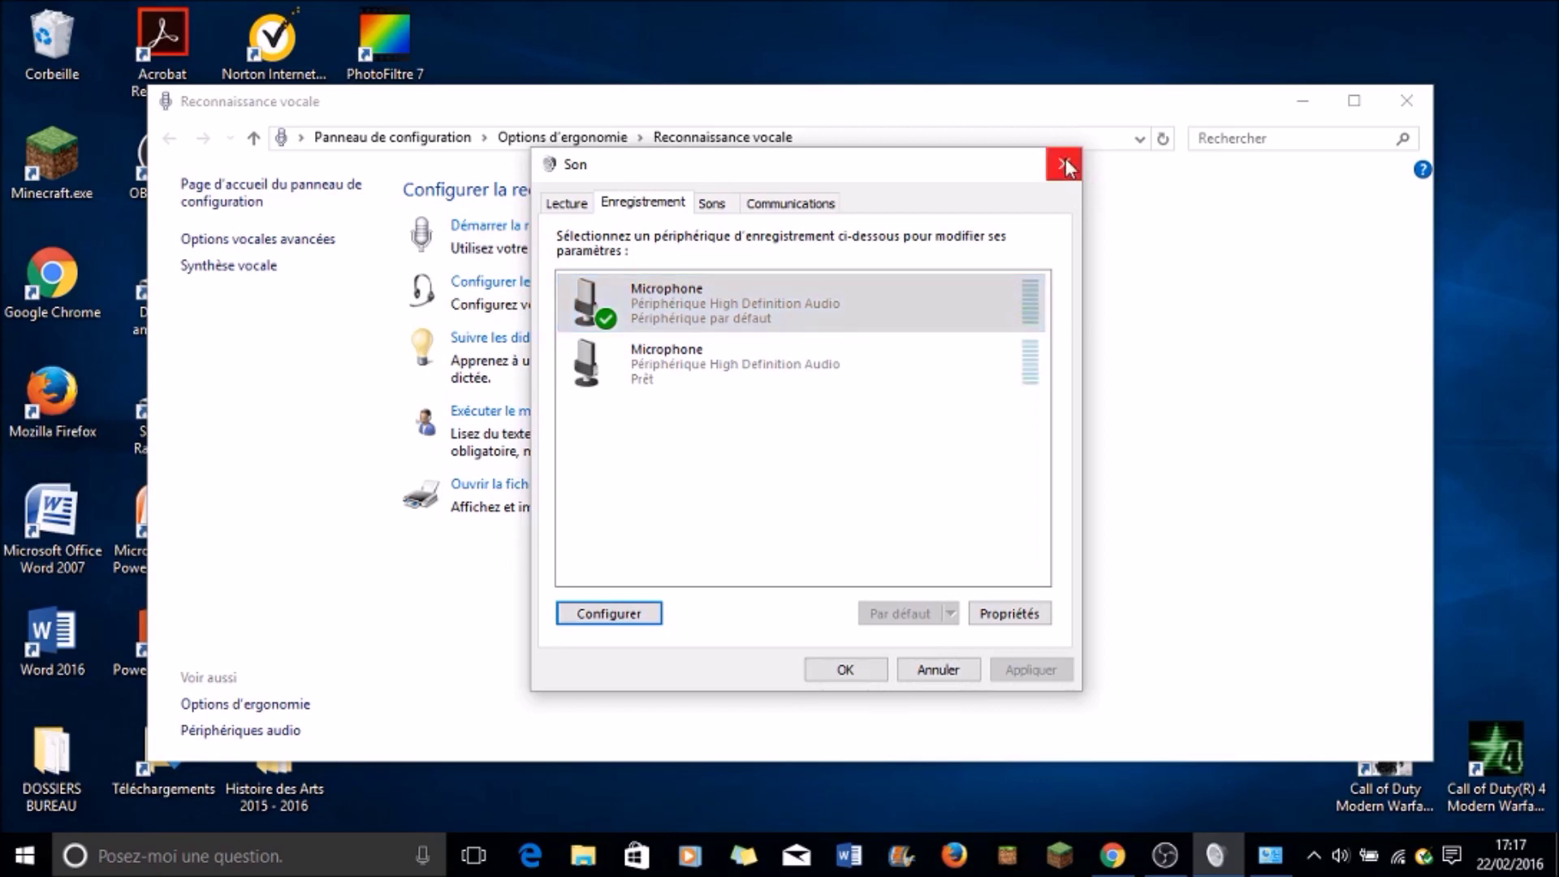
Accept the Windows Sound dialog and close the speech recognition window
left_click(832, 664)
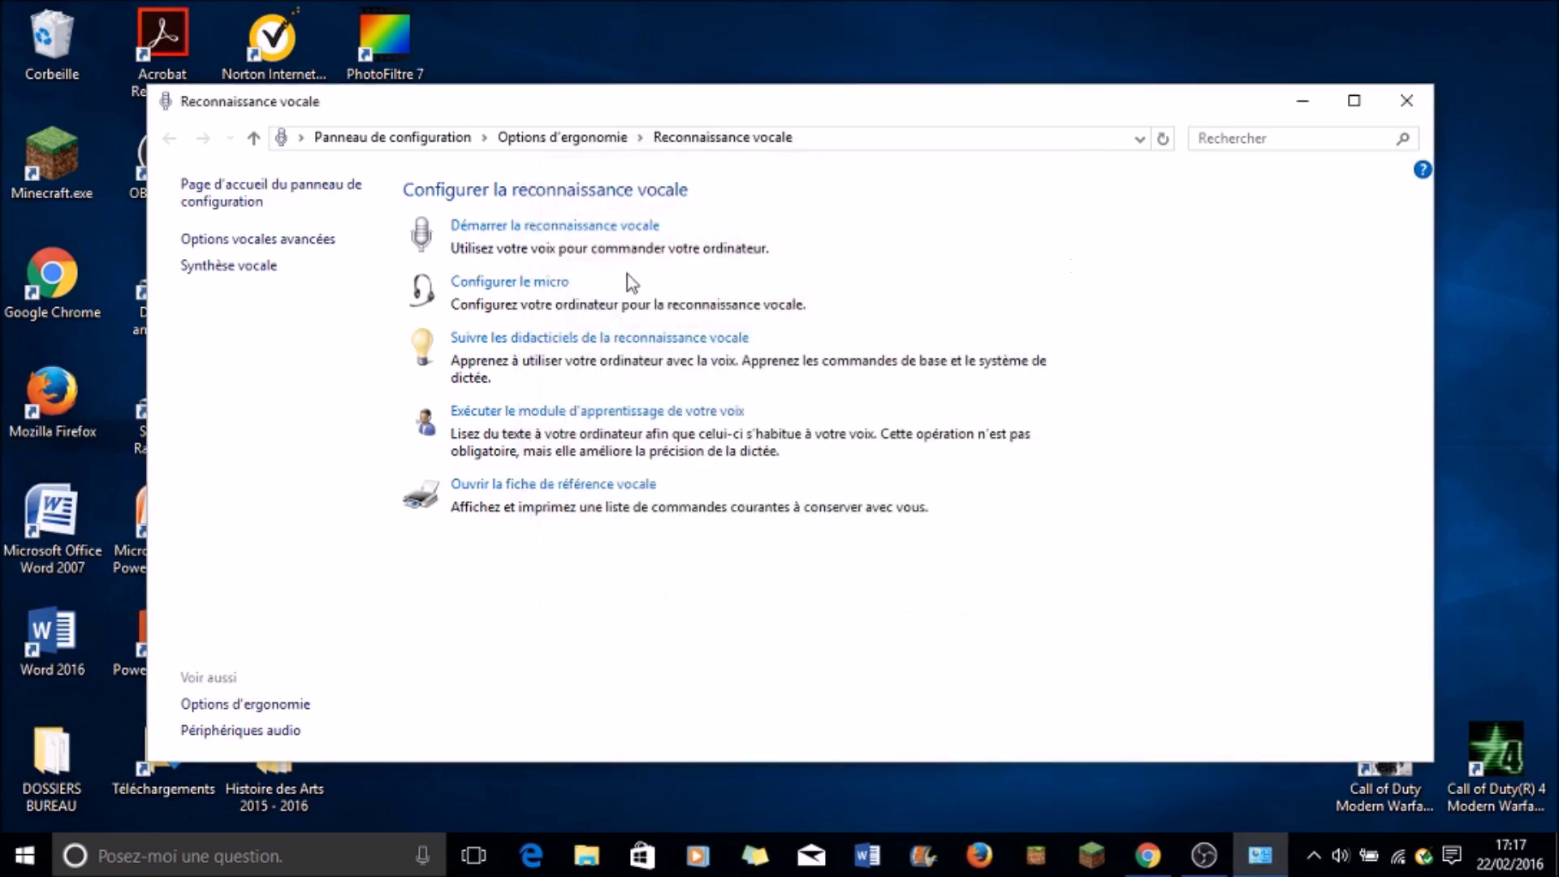
left_click(1406, 104)
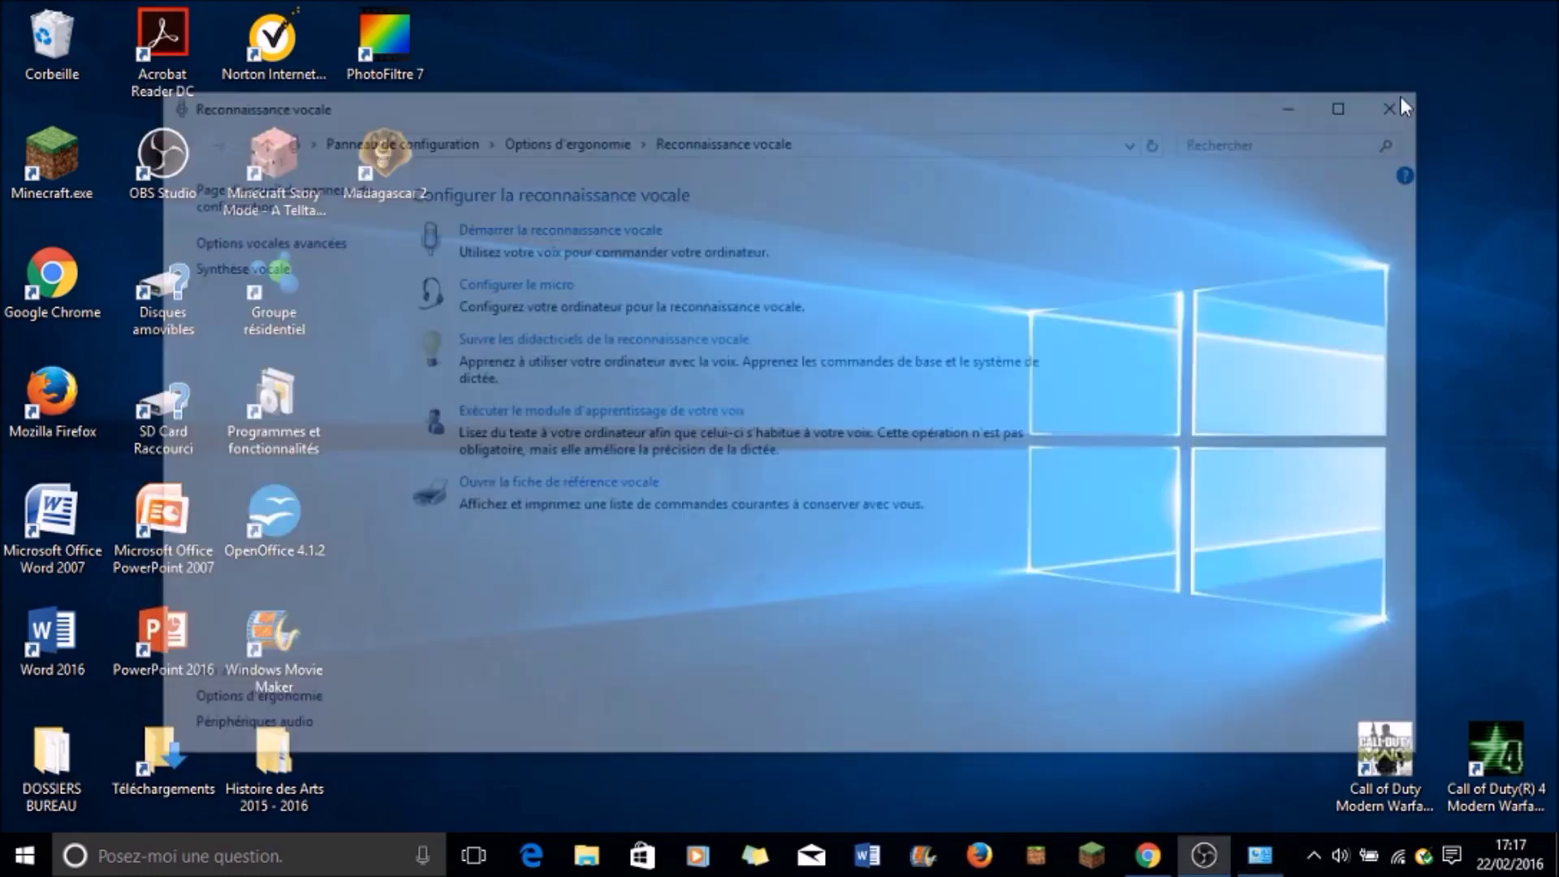
Switch back to OBS and check the micro/auxiliary audio device choice in the audio settings, then accept the settings
left_click(1204, 853)
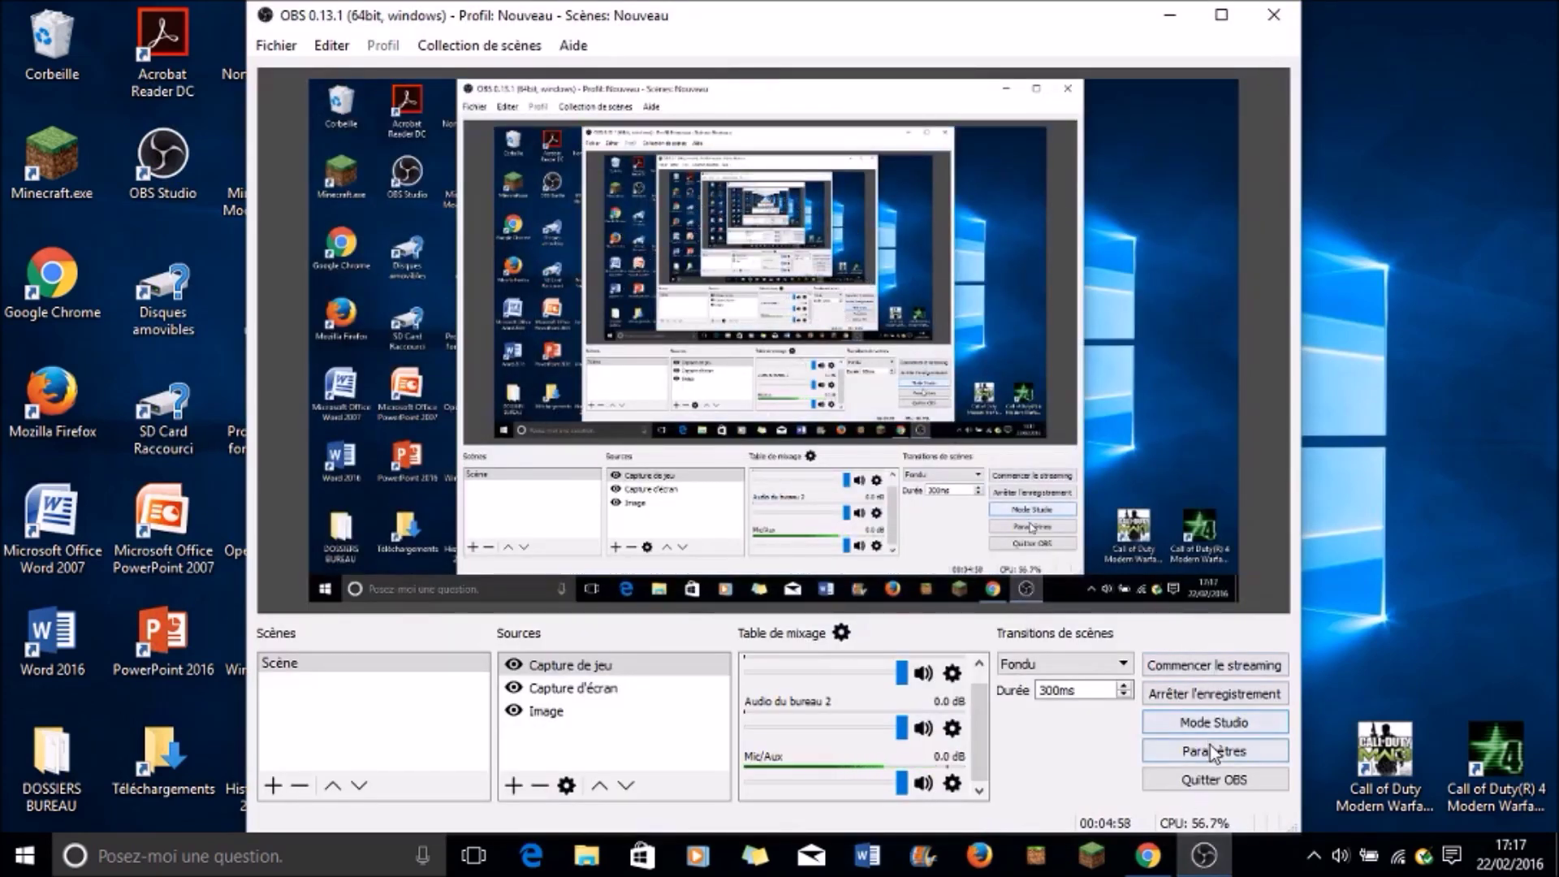
left_click(1236, 759)
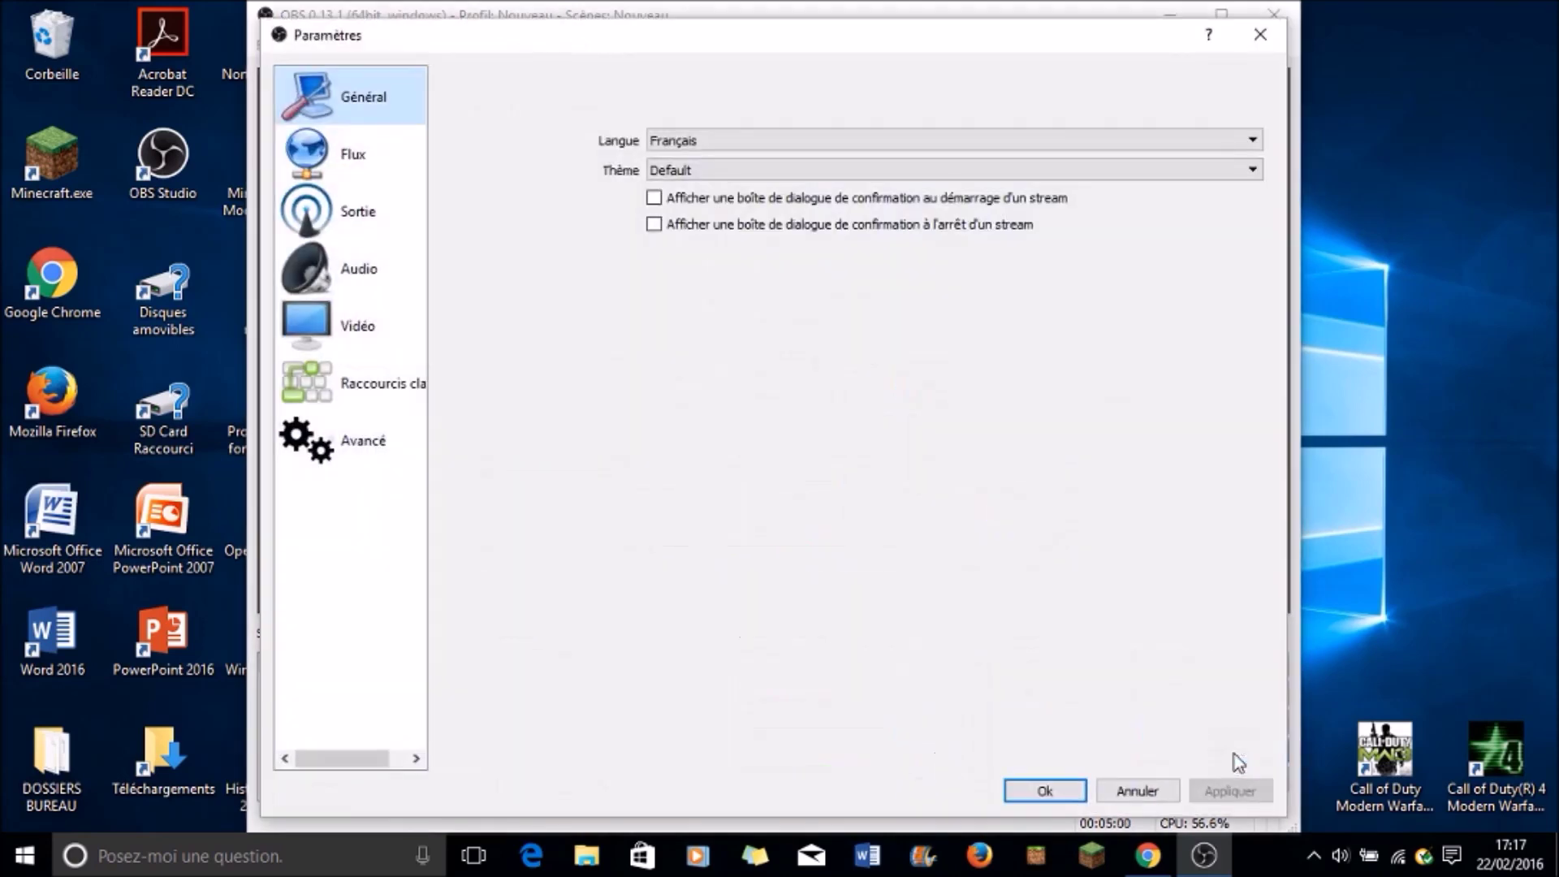
left_click(349, 282)
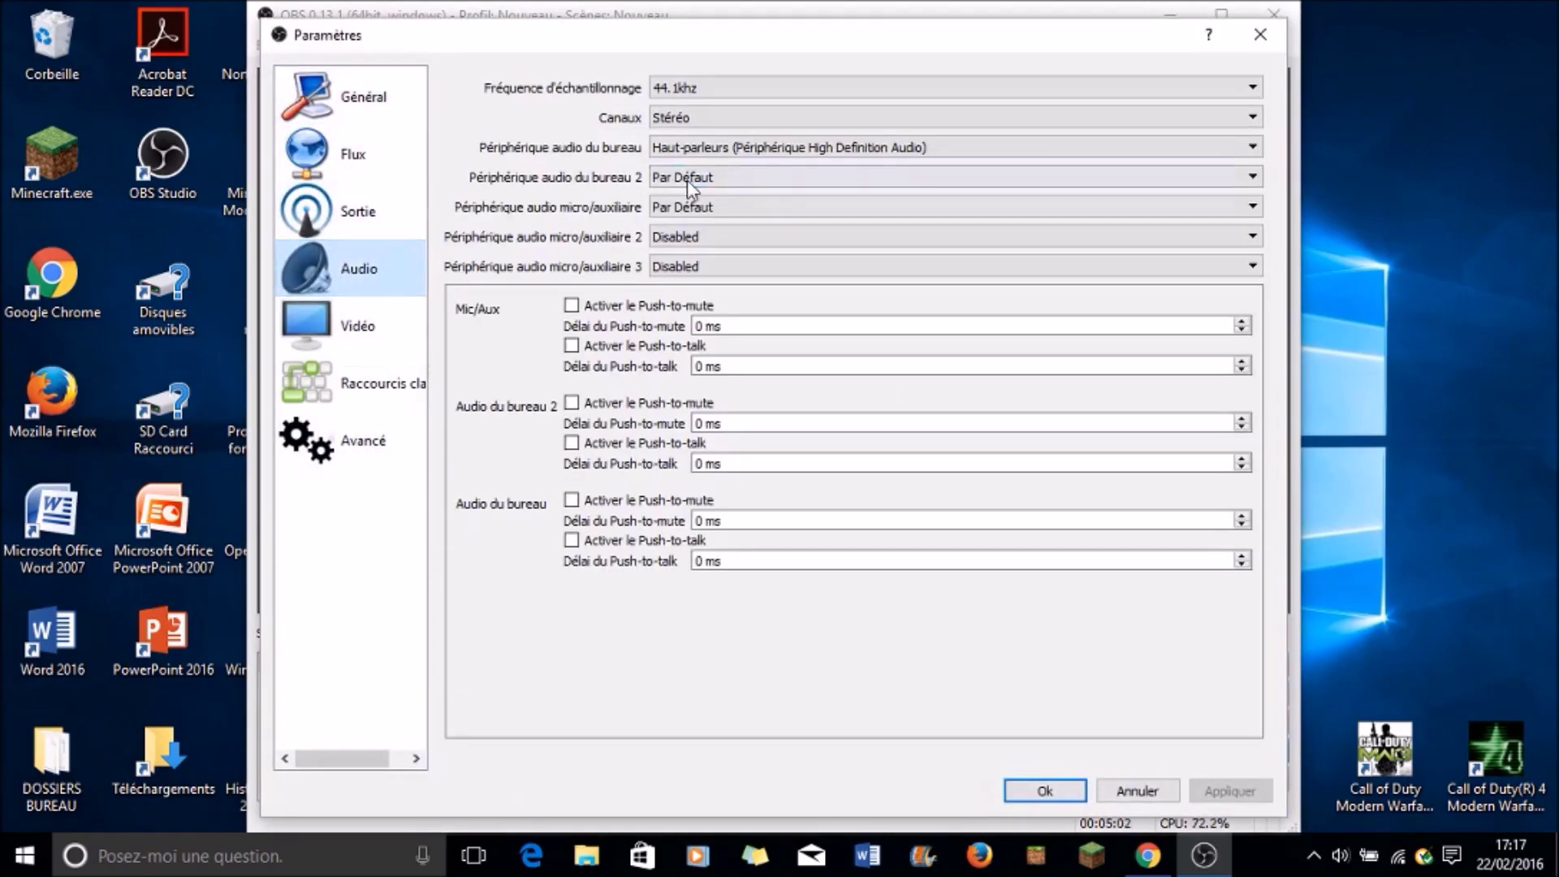
left_click(682, 207)
left_click(549, 235)
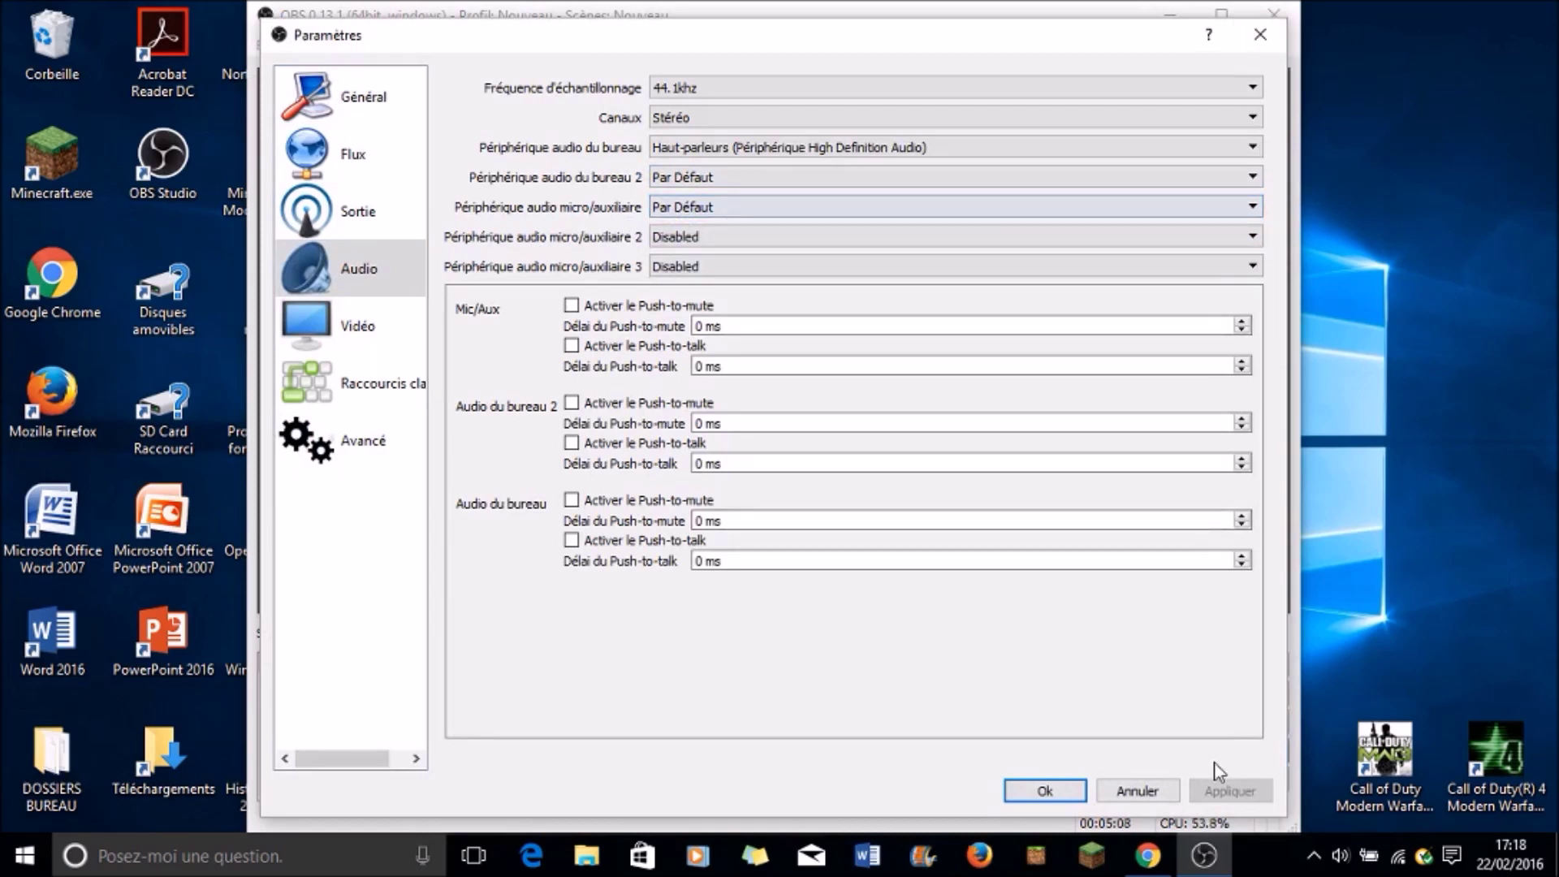
left_click(1045, 790)
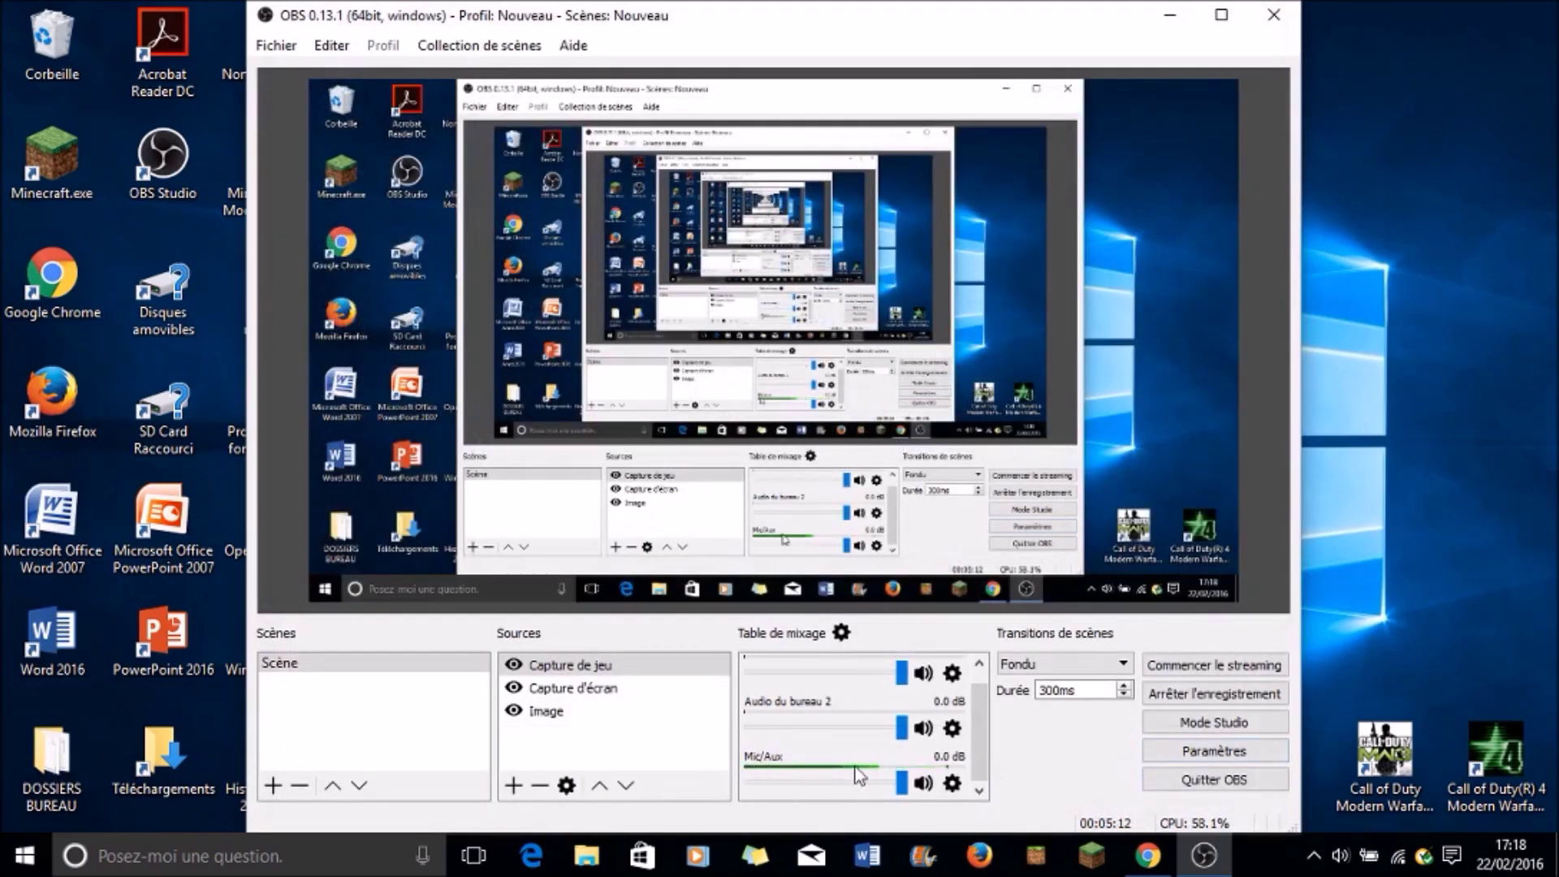
Examine the device properties and the audio filters of the Mic/Aux source in the OBS mixer
left_click(954, 784)
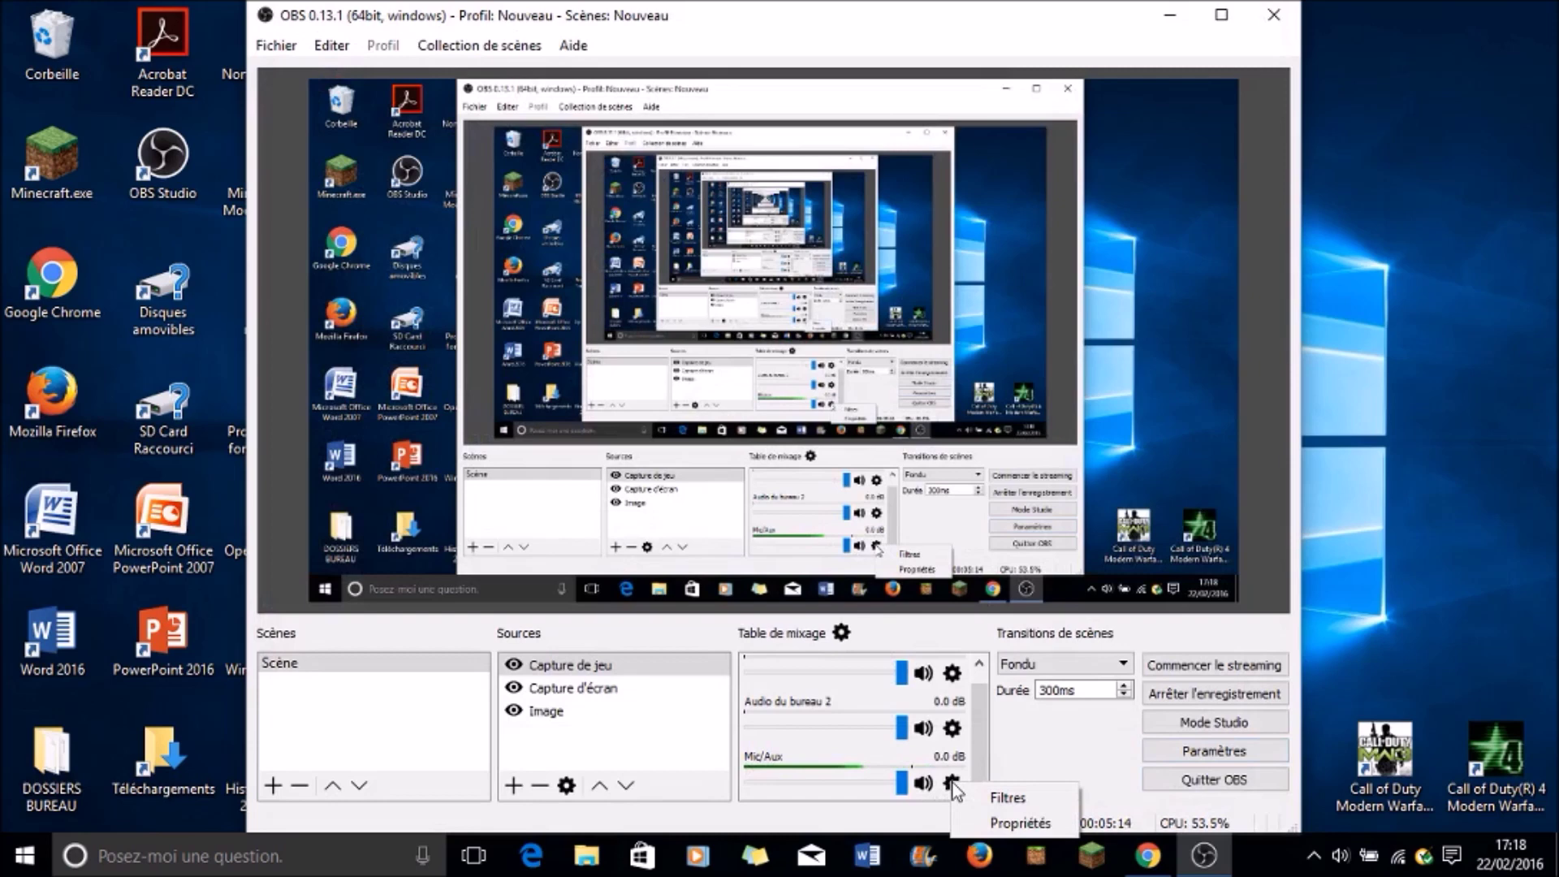
left_click(990, 823)
left_click(518, 567)
left_click(1011, 278)
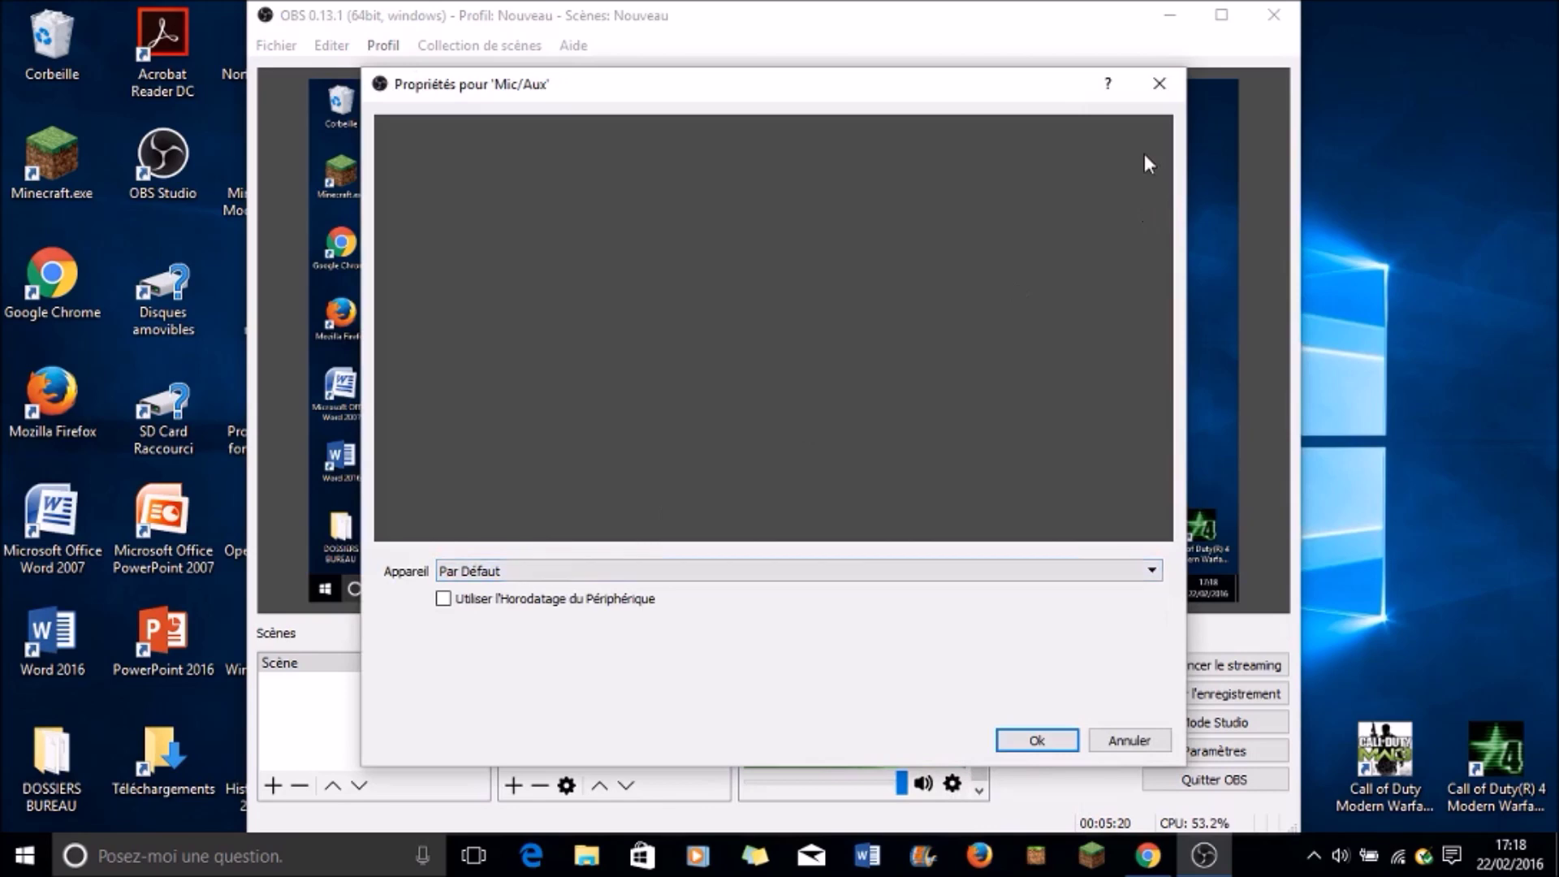
left_click(1160, 84)
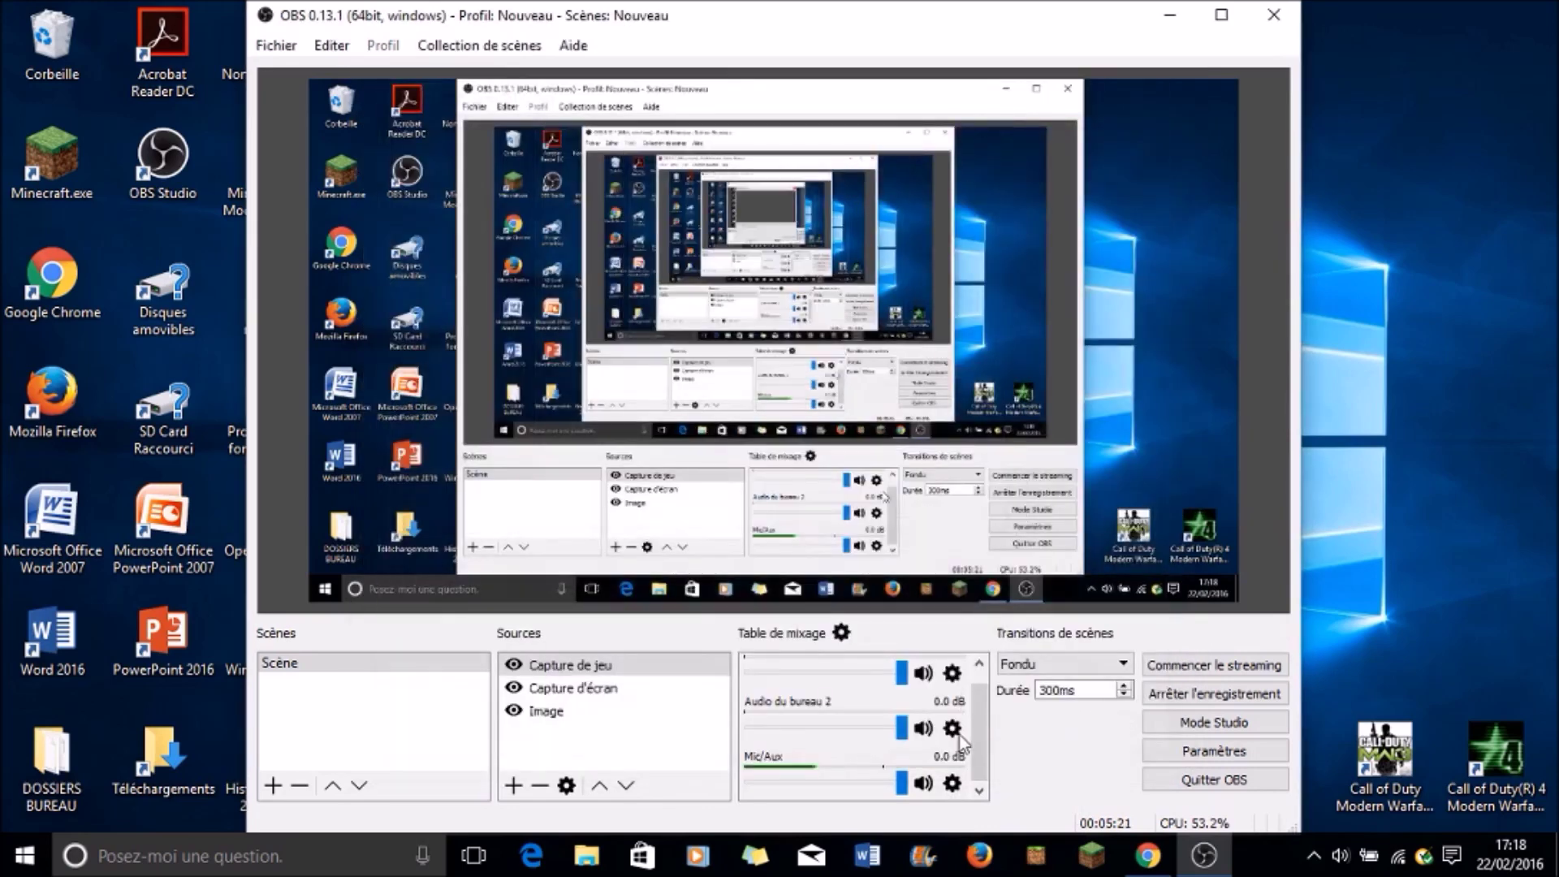
left_click(953, 784)
left_click(992, 805)
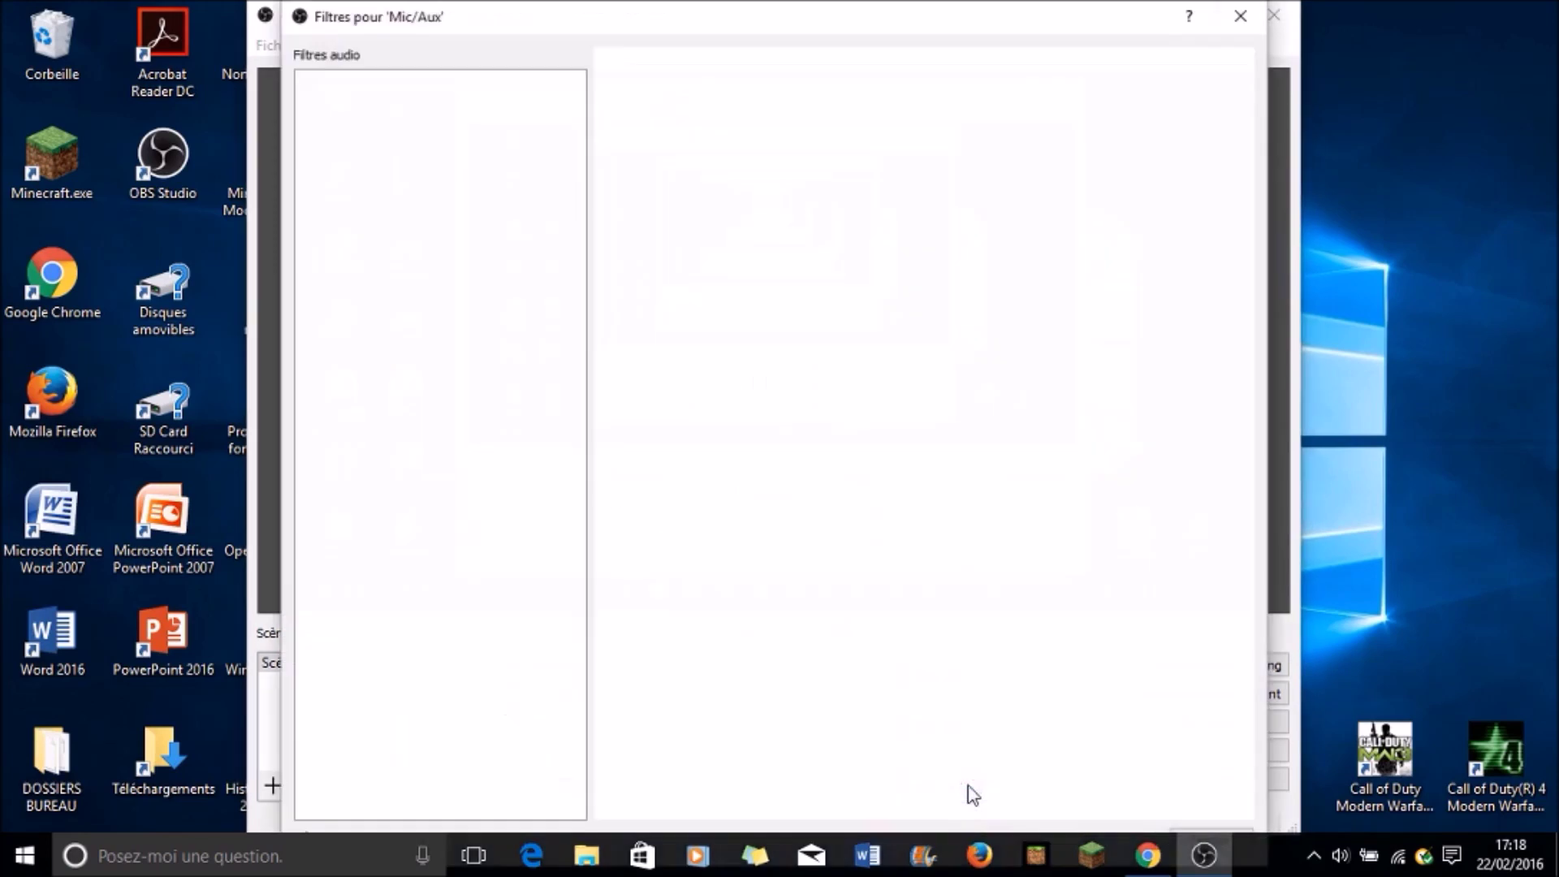
left_click(1241, 17)
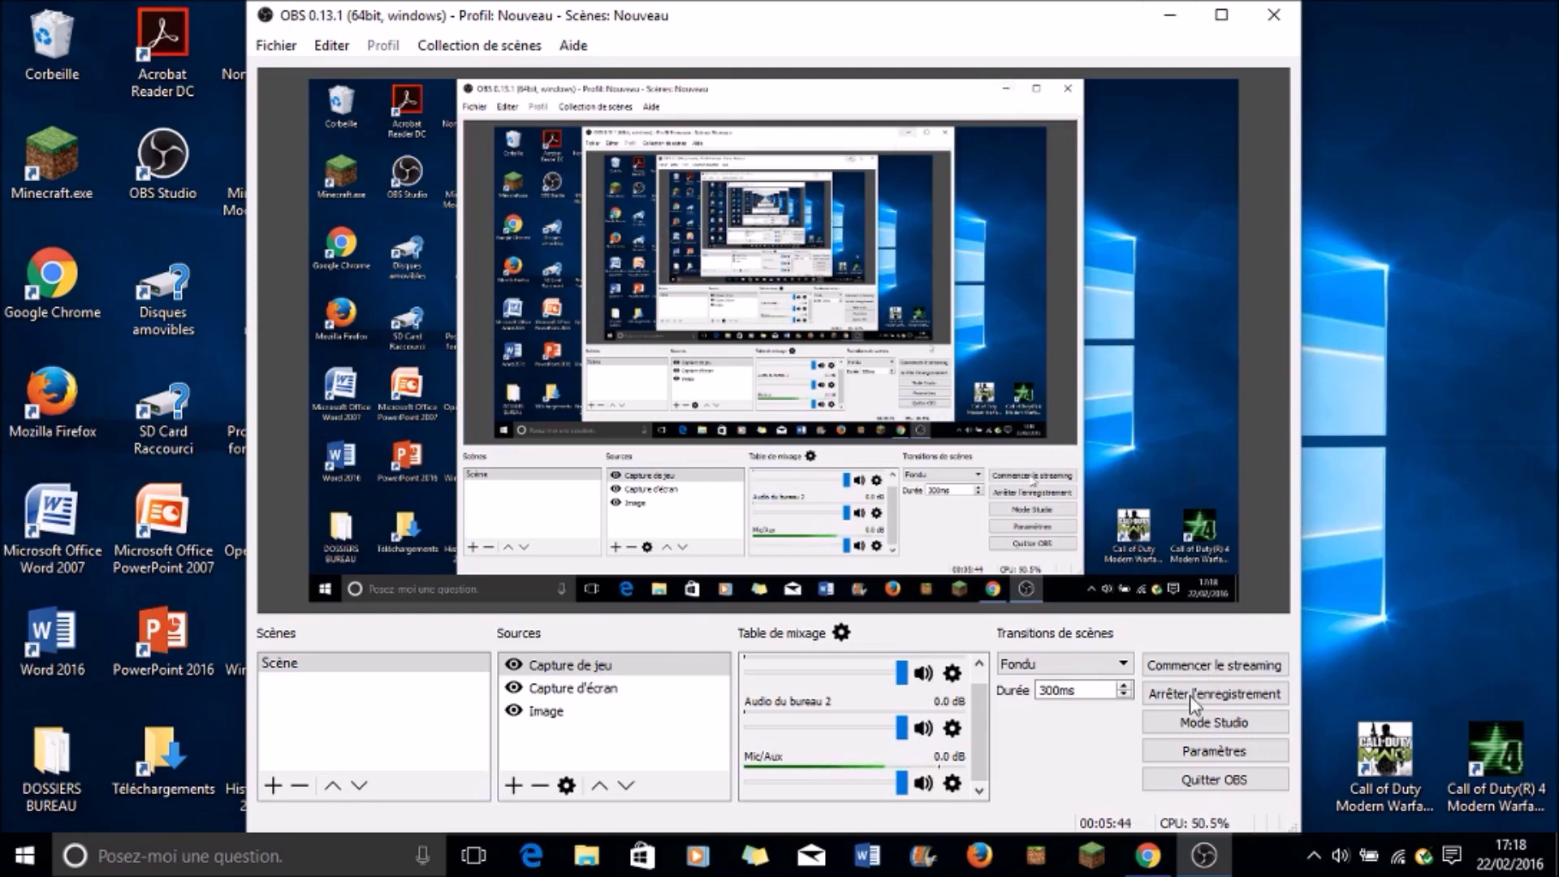
left_click(1174, 24)
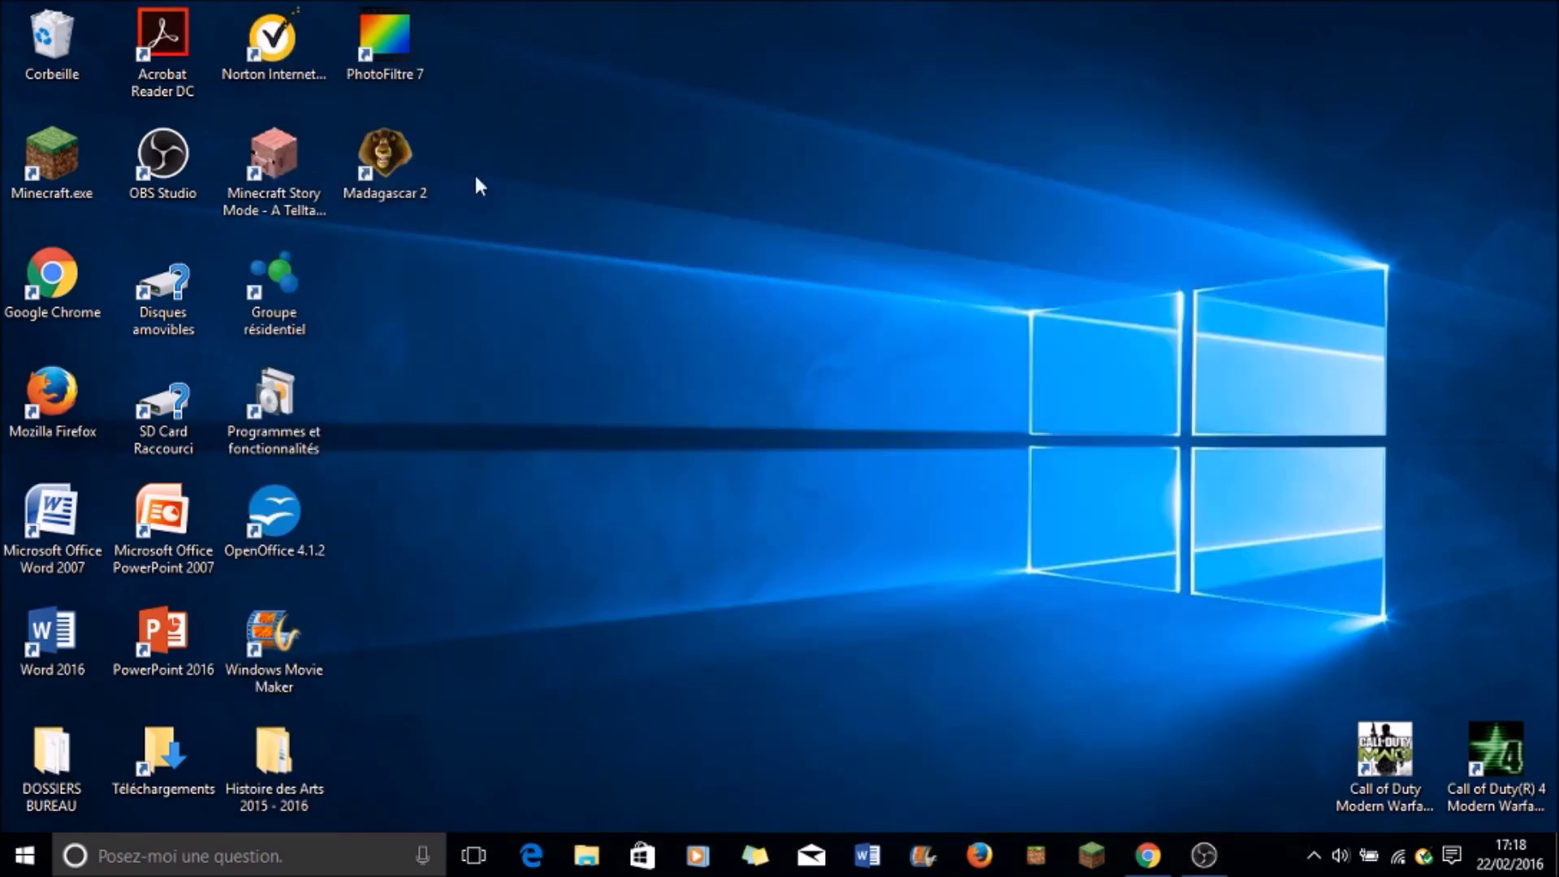
left_click_drag(508, 132, 1390, 678)
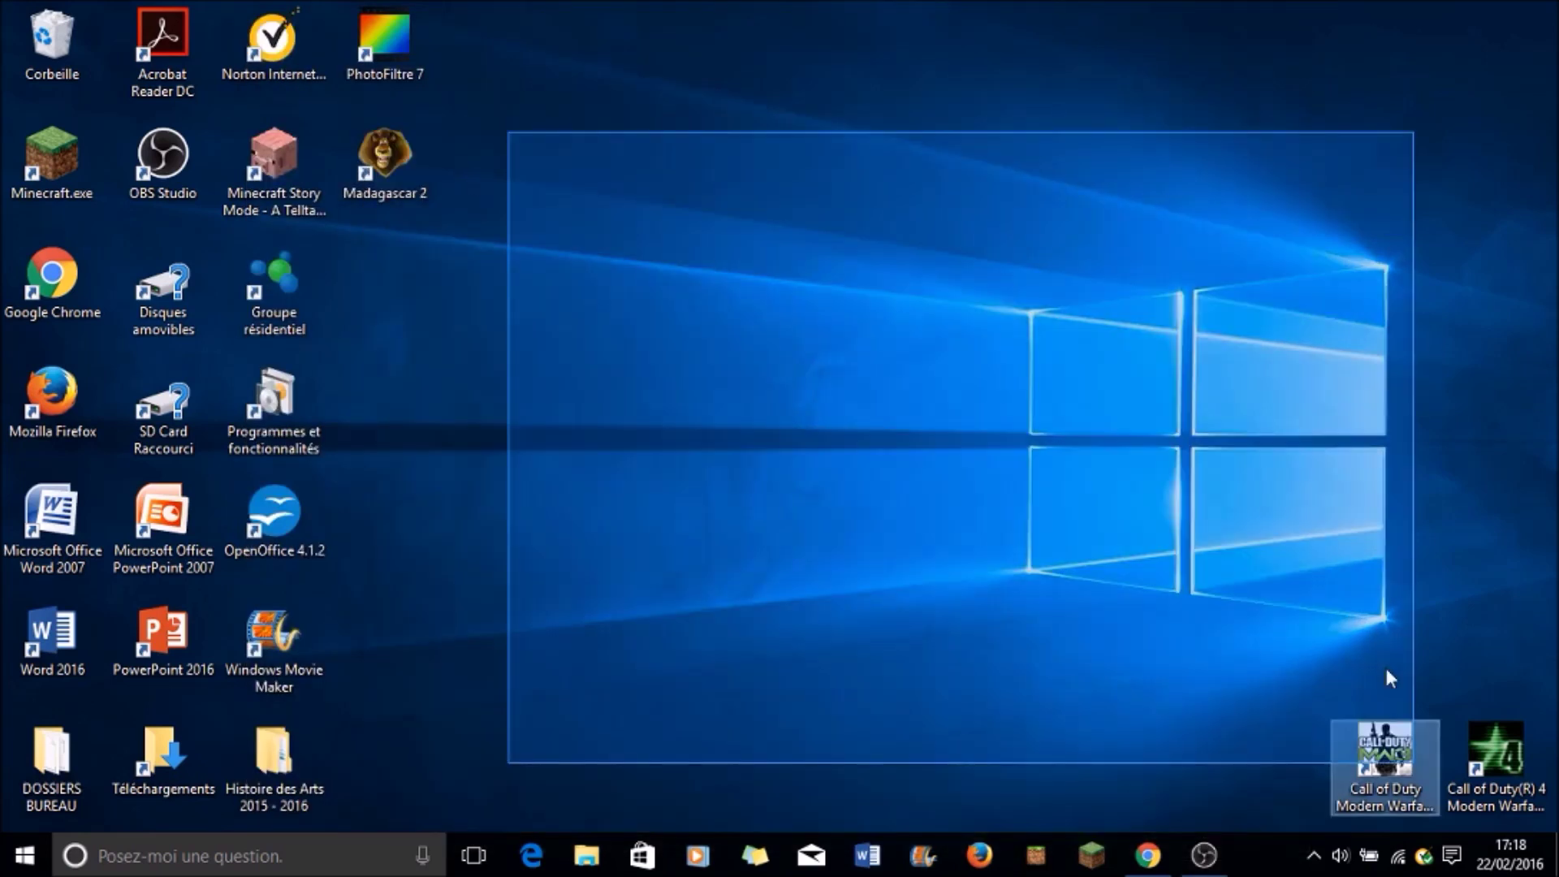
left_click_drag(1415, 764, 1412, 777)
left_click_drag(1357, 62, 595, 786)
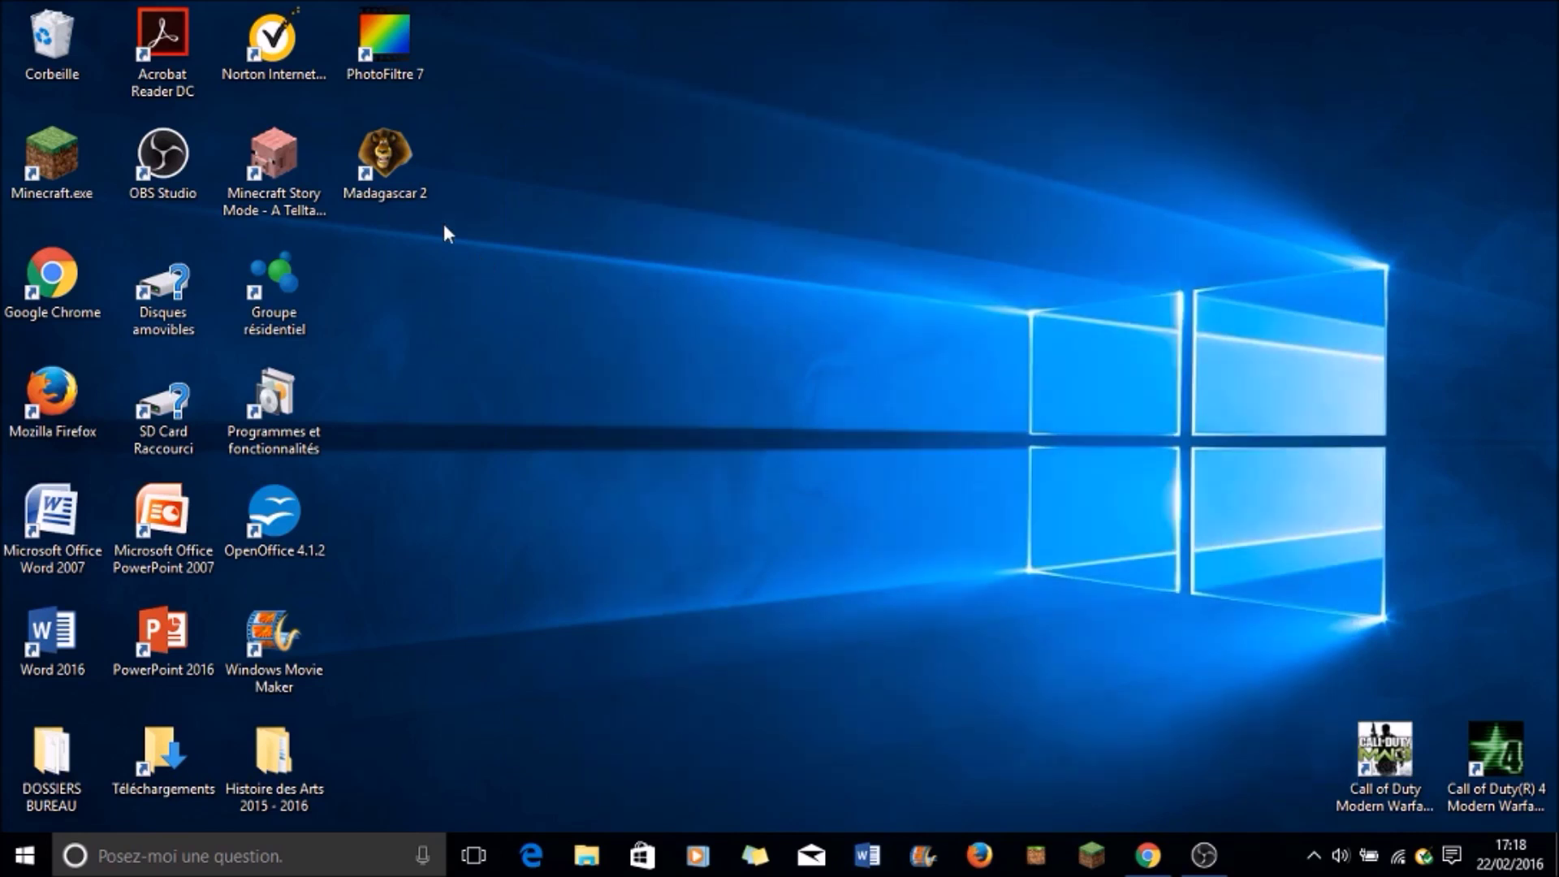
left_click_drag(443, 222, 1410, 666)
left_click(1205, 855)
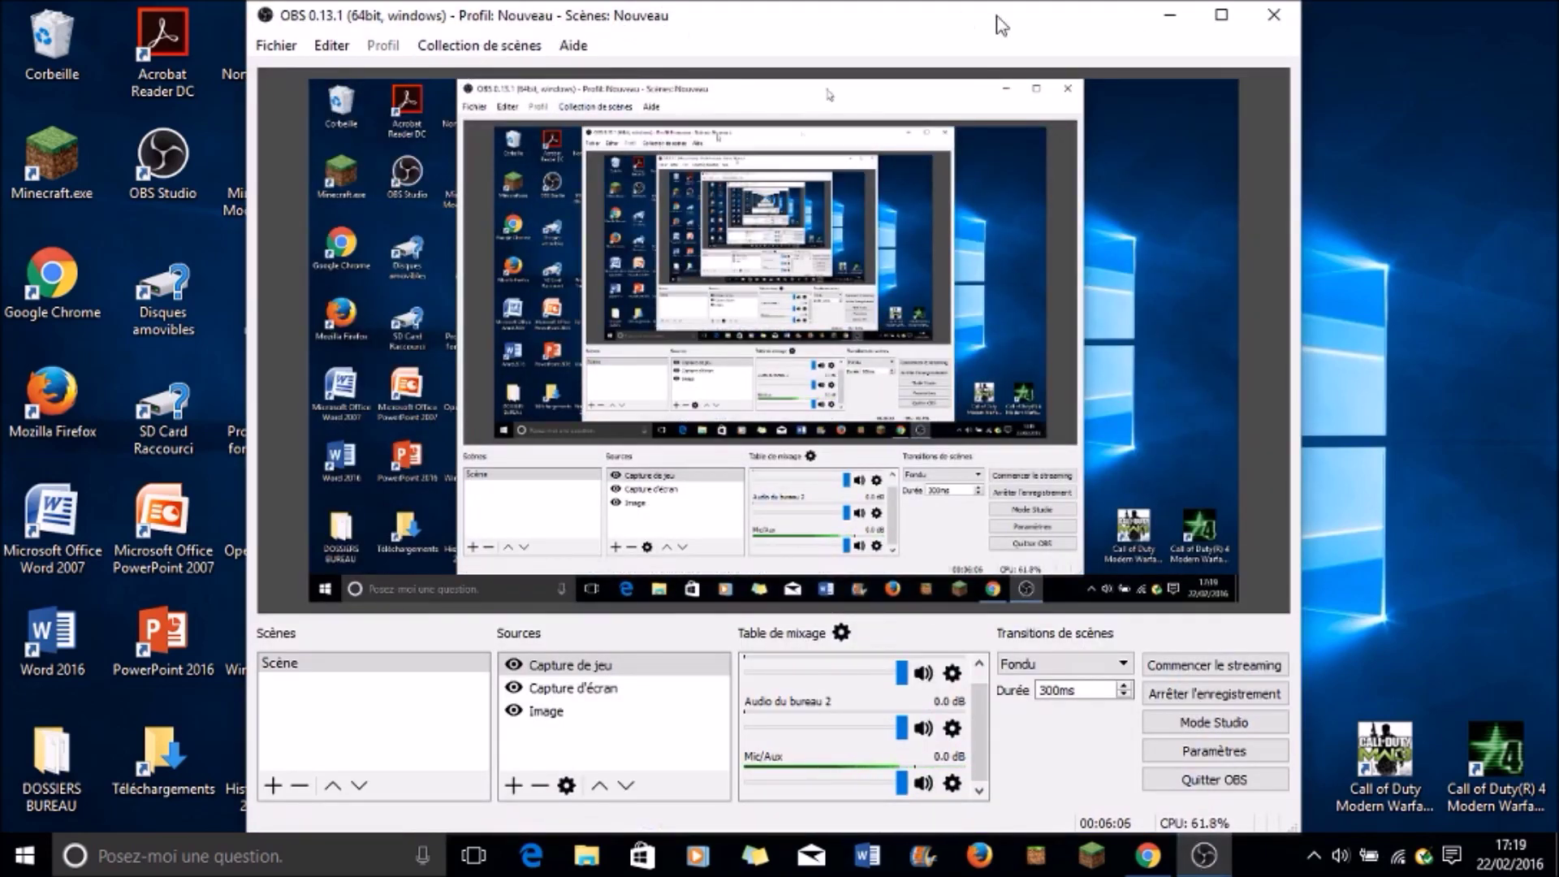
left_click(1171, 16)
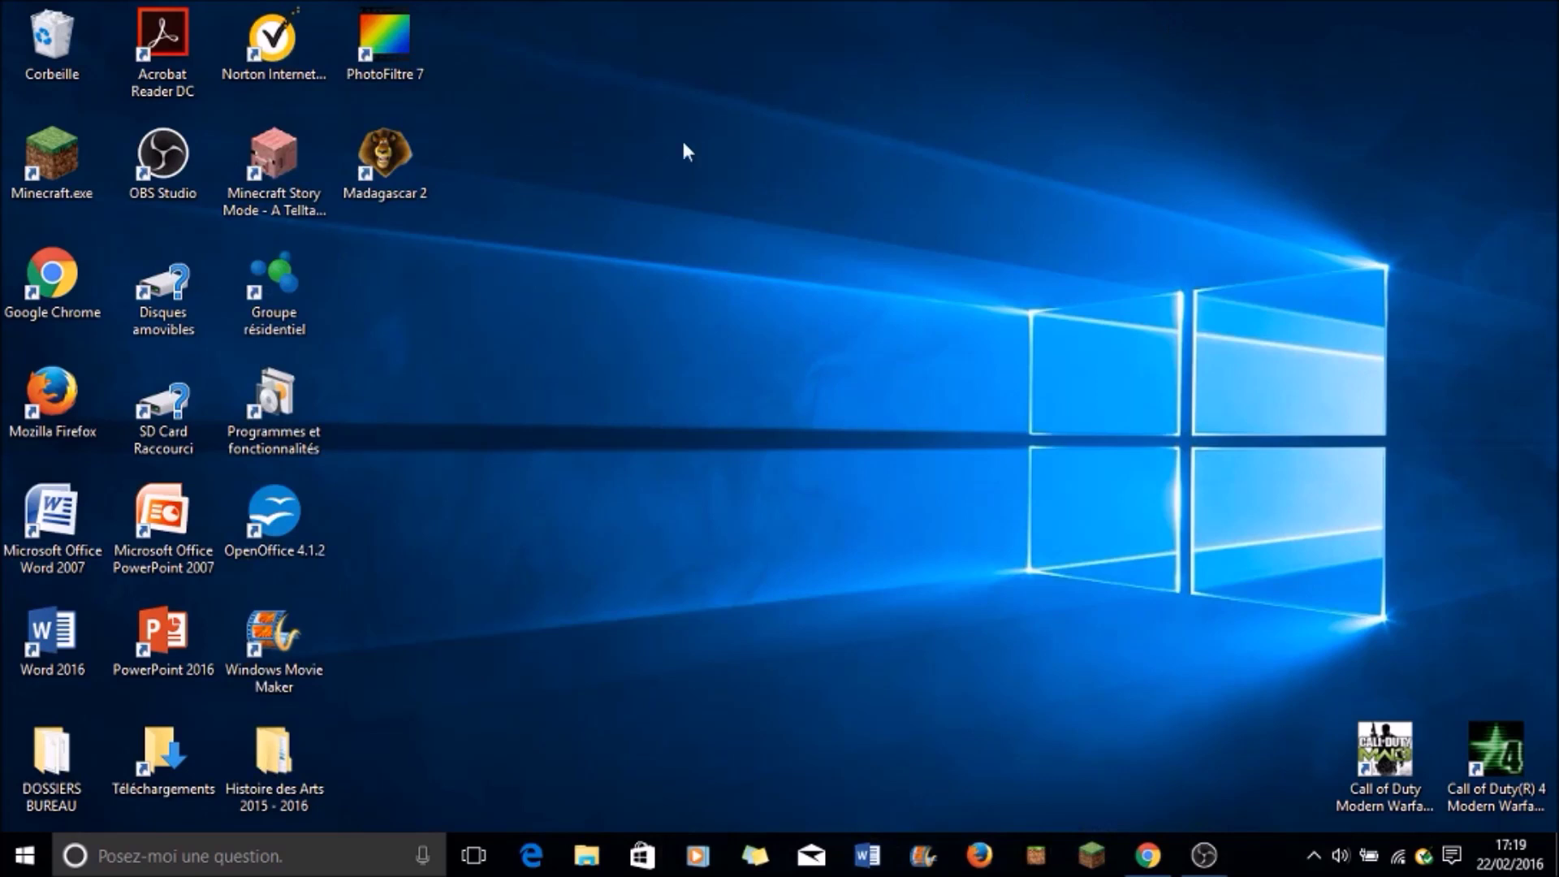
left_click_drag(513, 133, 1420, 812)
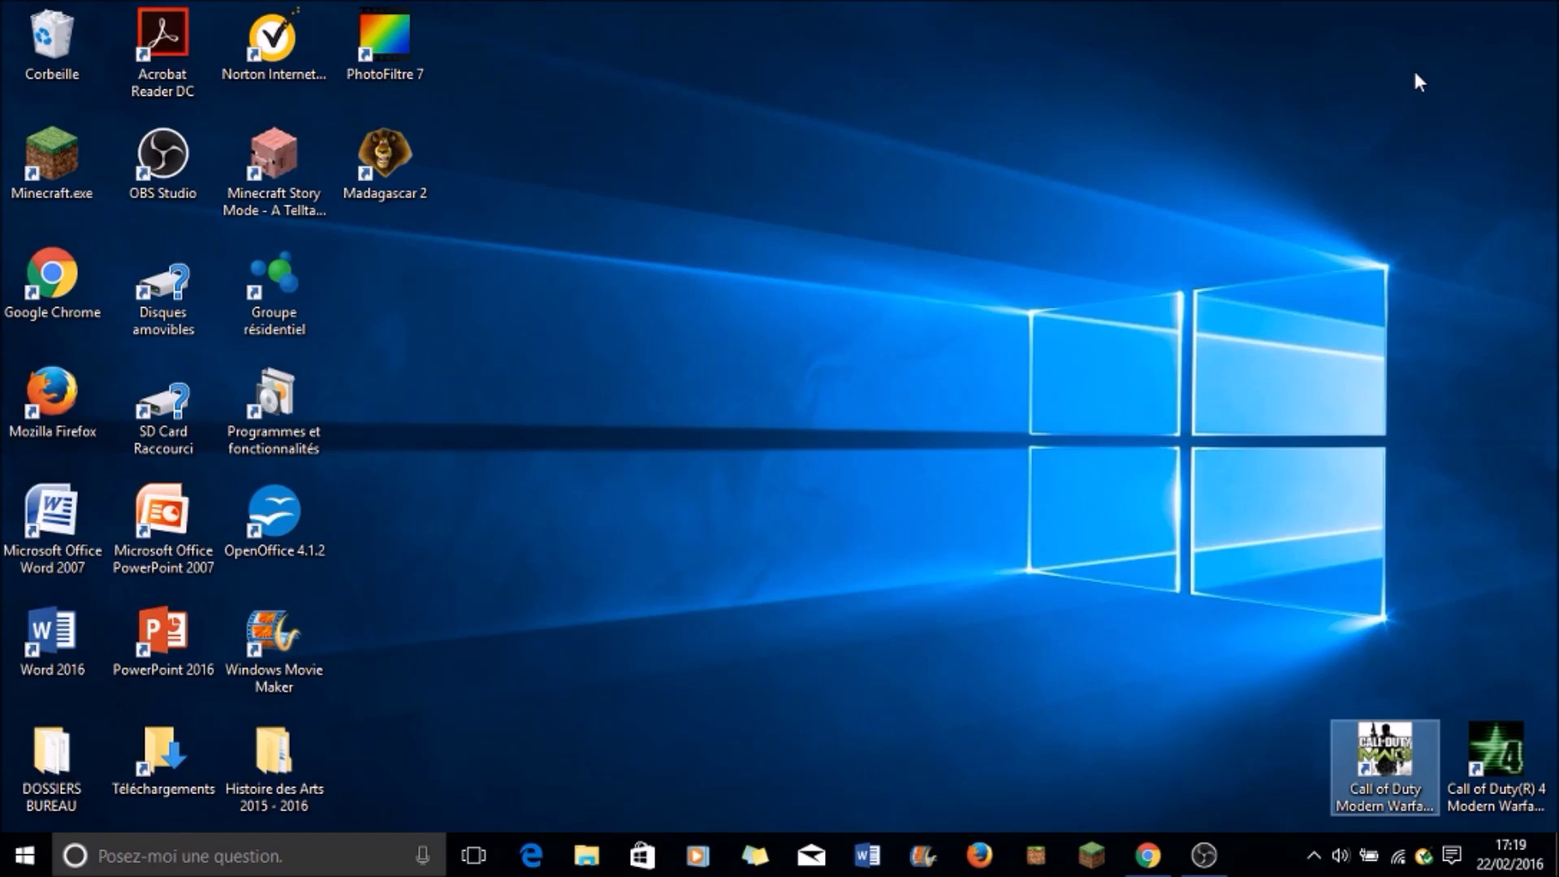
left_click(1001, 647)
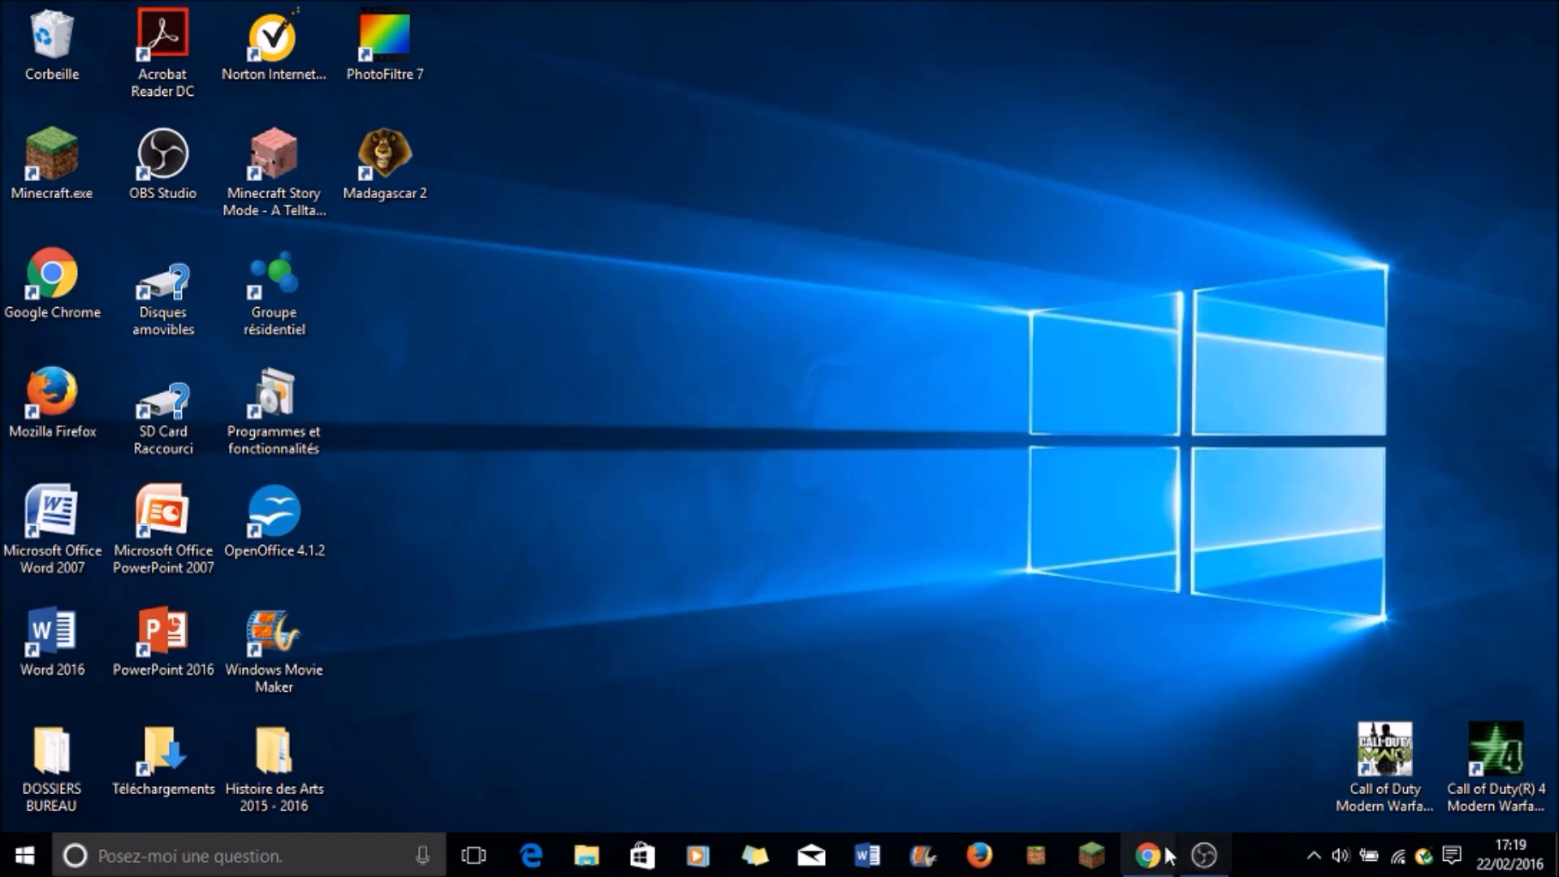
left_click(1204, 857)
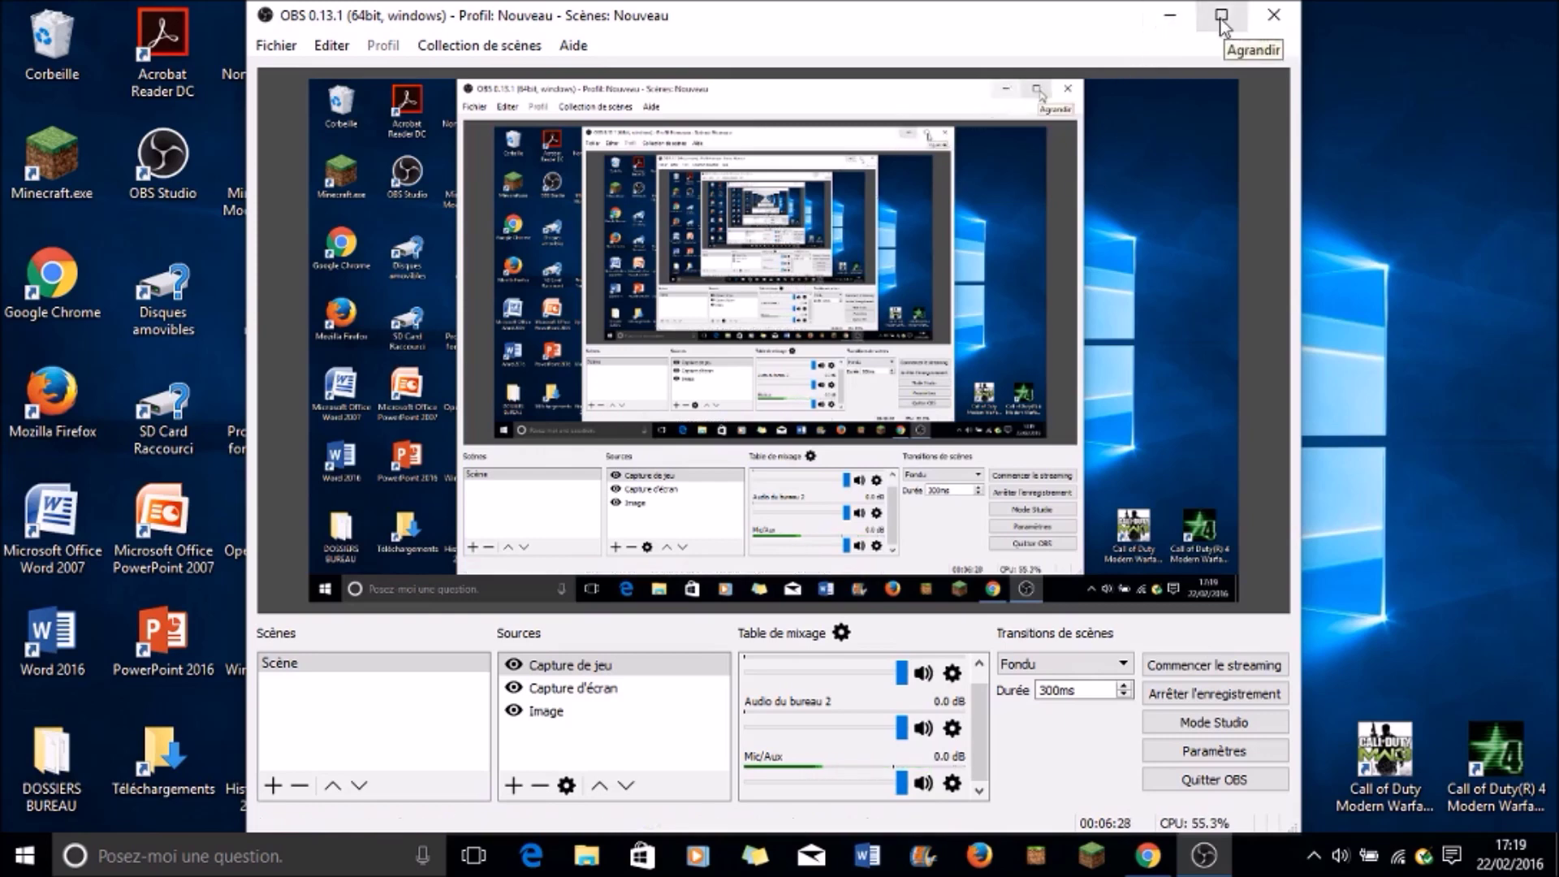
left_click(1170, 15)
left_click_drag(370, 242, 1417, 654)
key("ctrl+a")
left_click(633, 427)
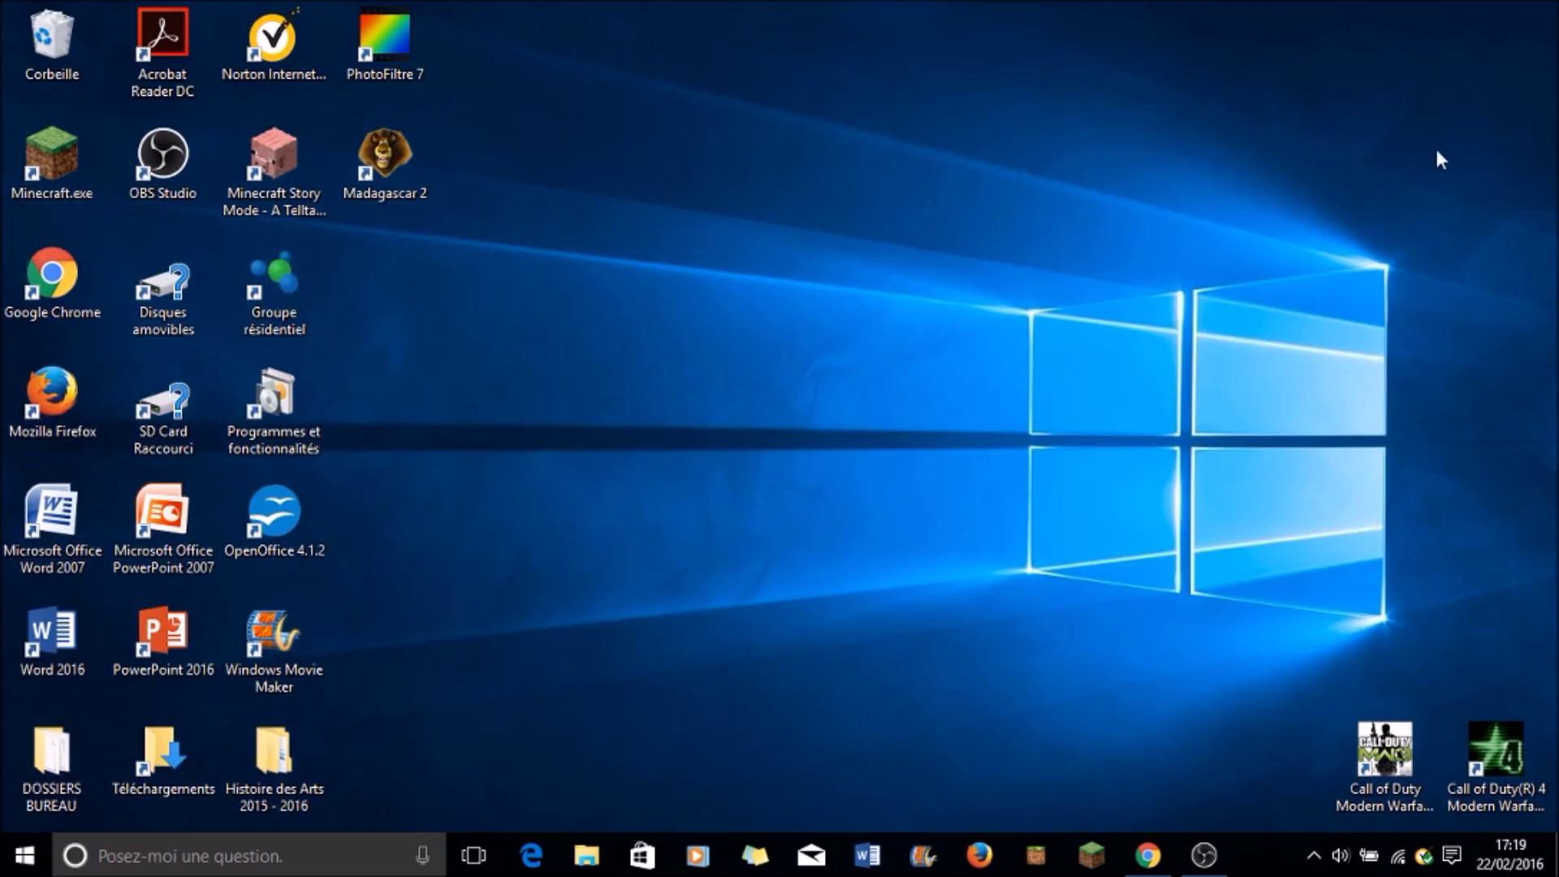
left_click_drag(1436, 151, 114, 829)
left_click(784, 446)
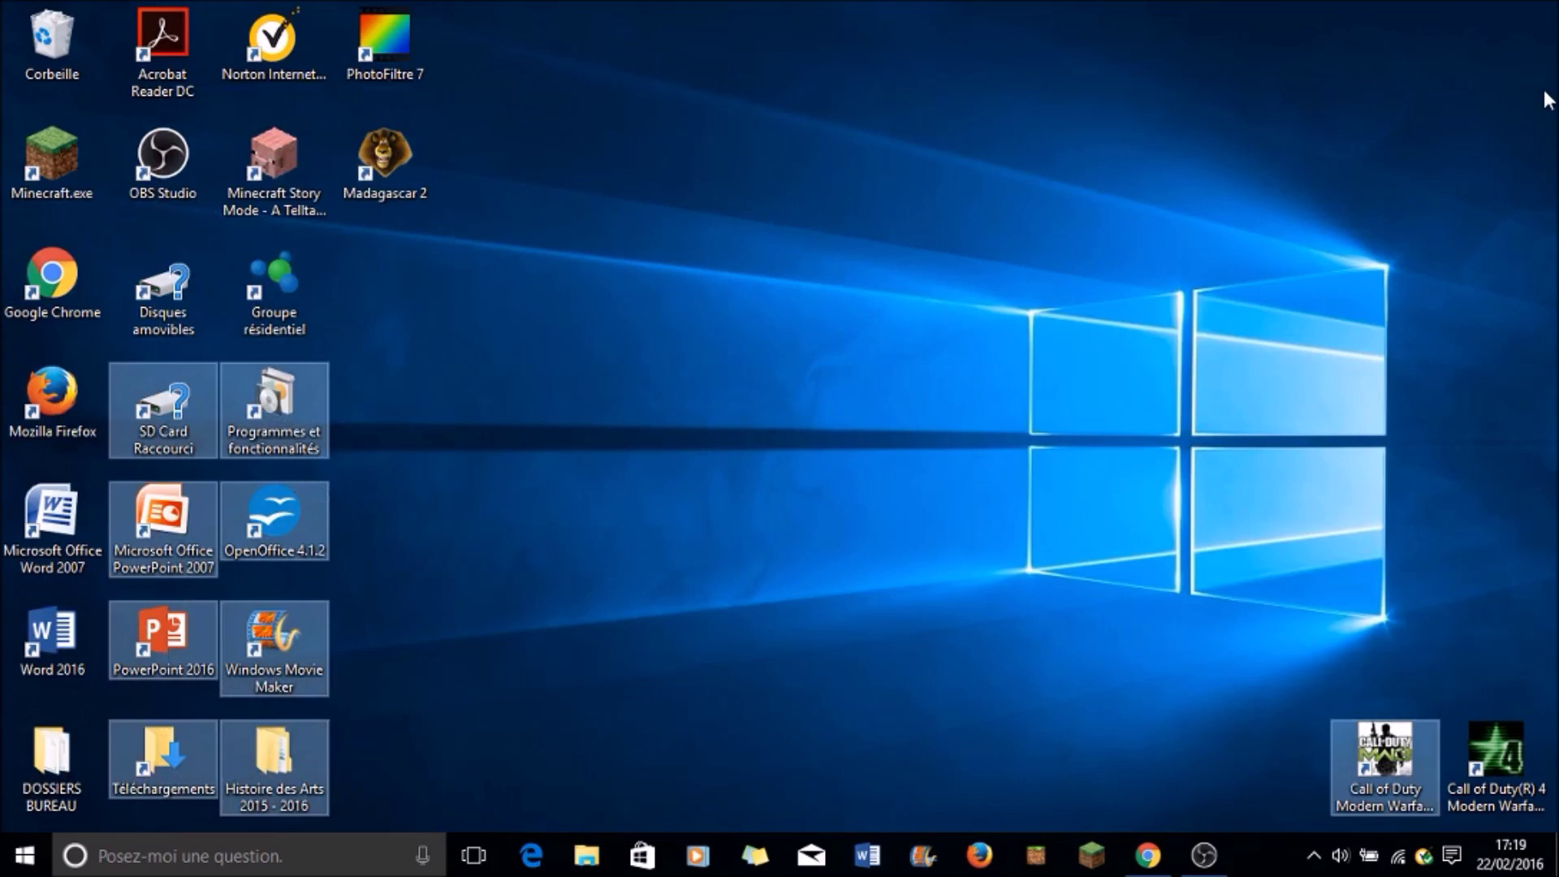
left_click_drag(522, 173, 1522, 357)
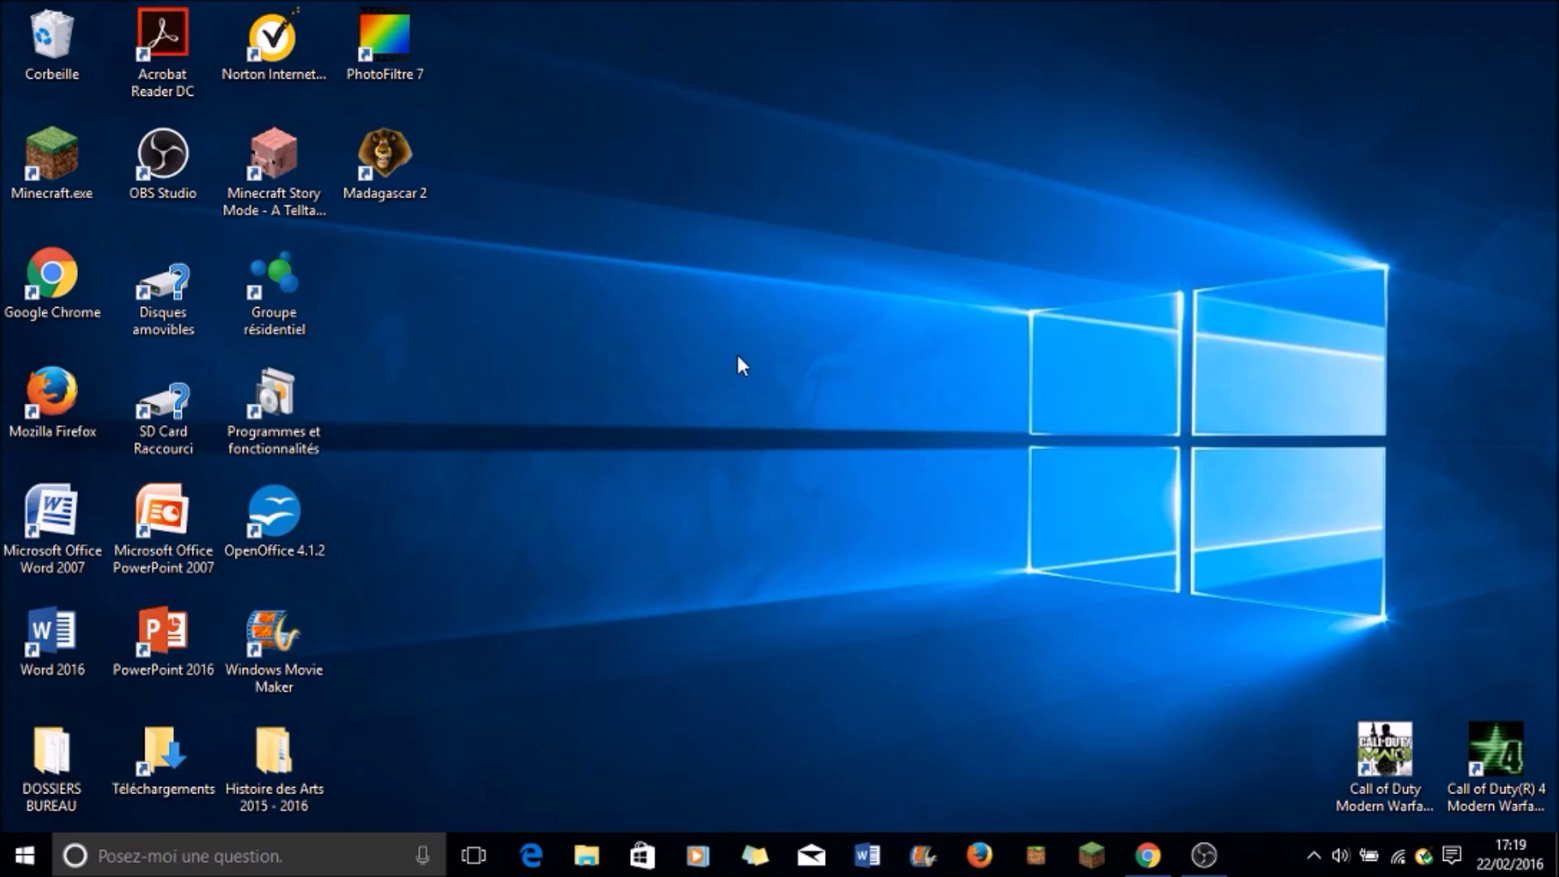
left_click(1205, 855)
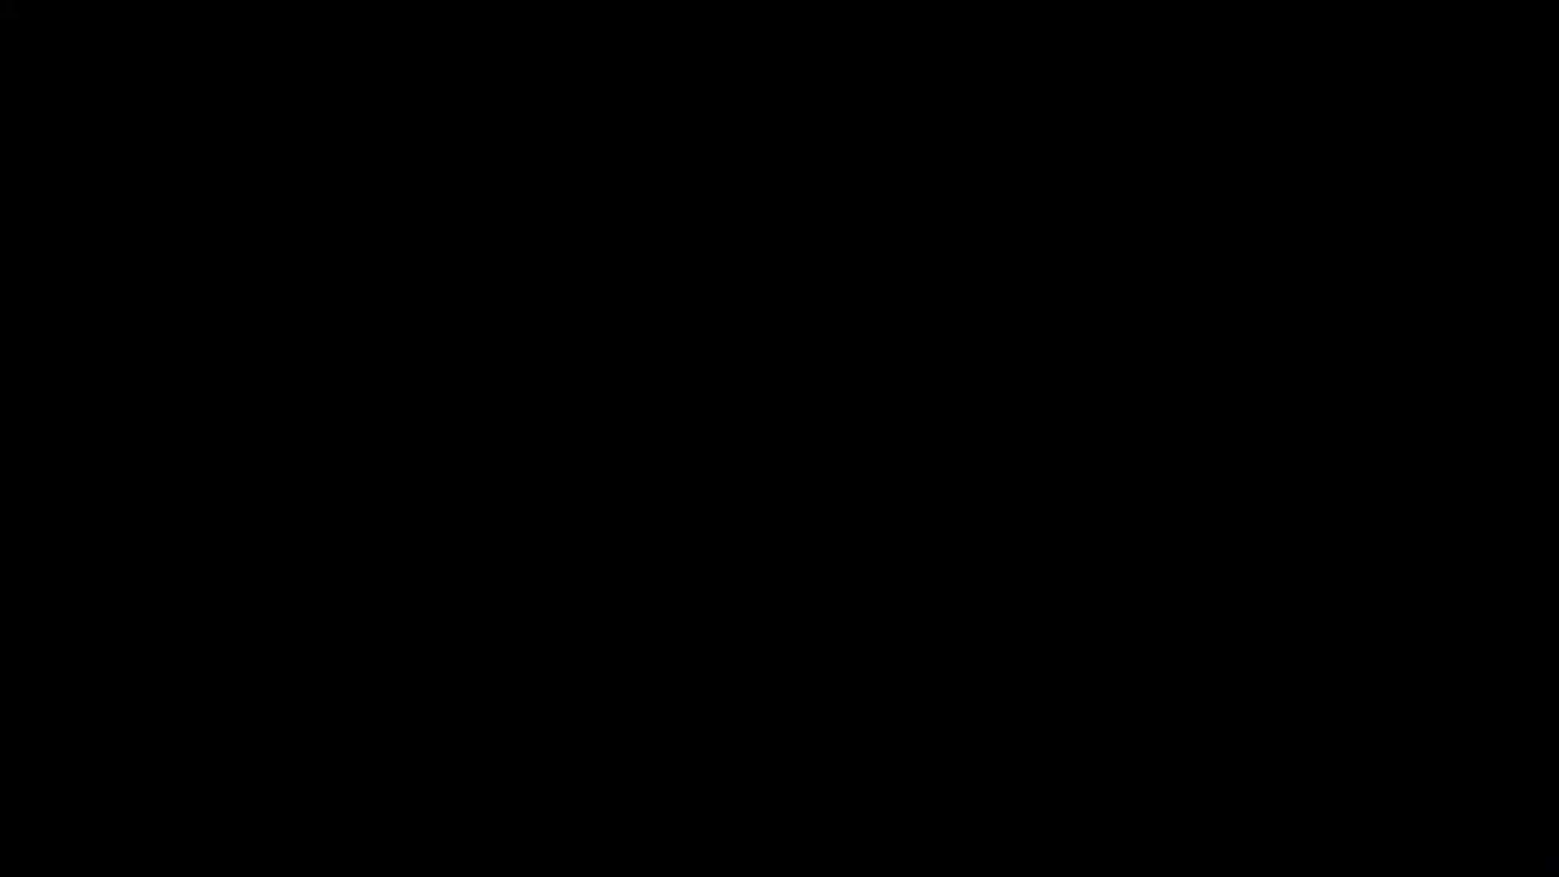